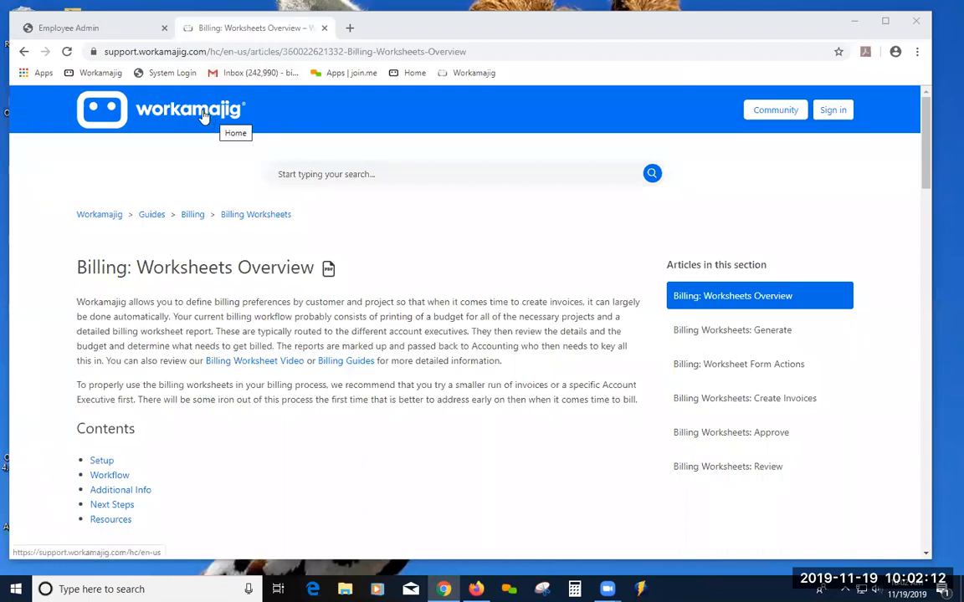
Switch to the Workamajig application page and open the Today - Billing view
left_click(100, 28)
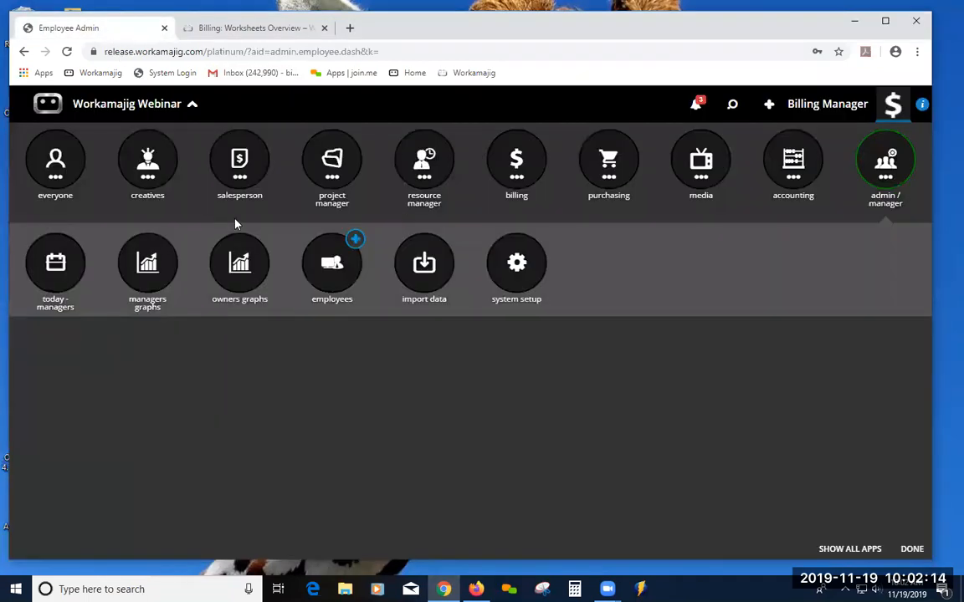
left_click(520, 170)
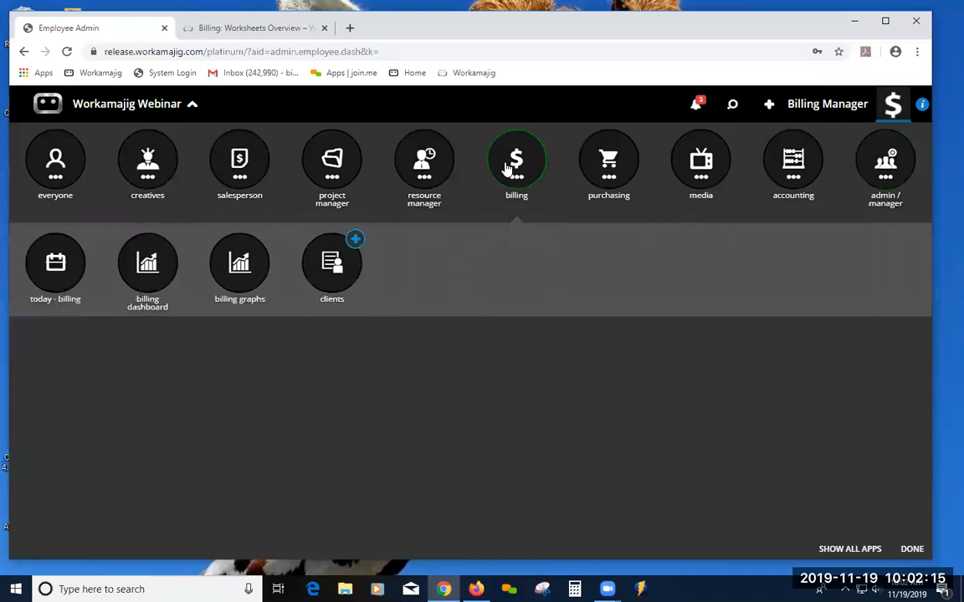
left_click(52, 271)
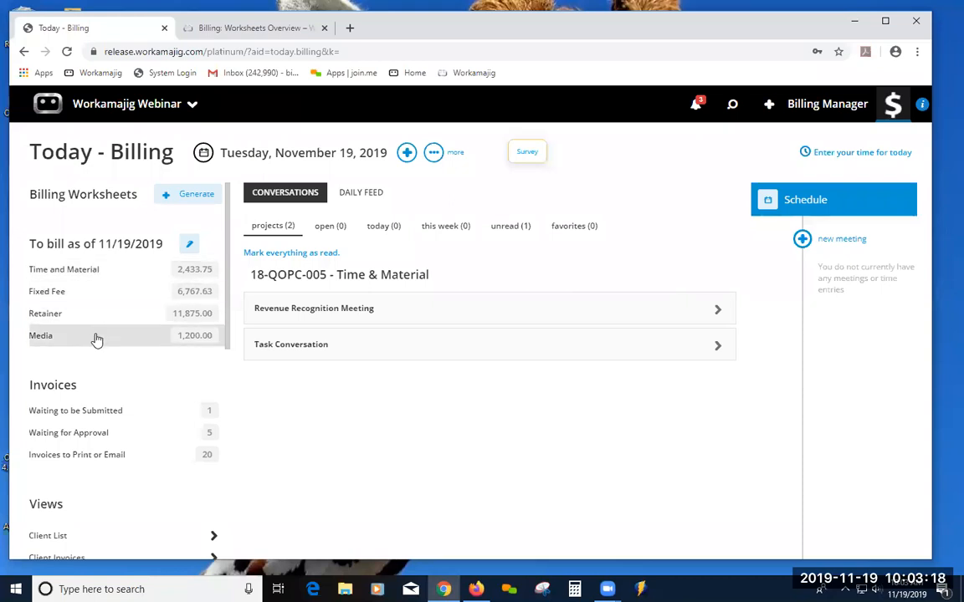
Review the Time and Material projects to bill and the unbilled transactions of project 19-AC-001 - T&M Adhoc Billing
left_click(103, 270)
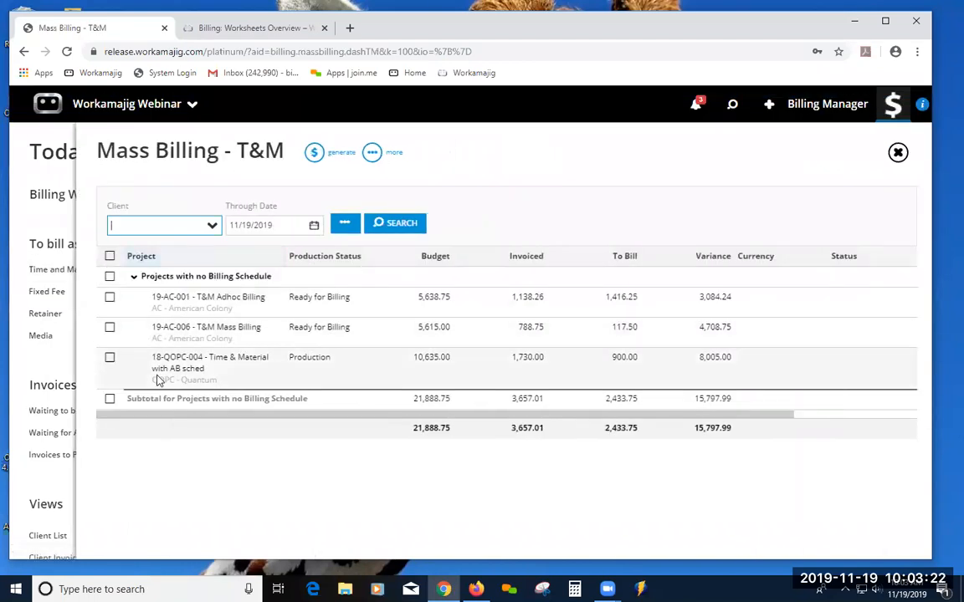
left_click(532, 311)
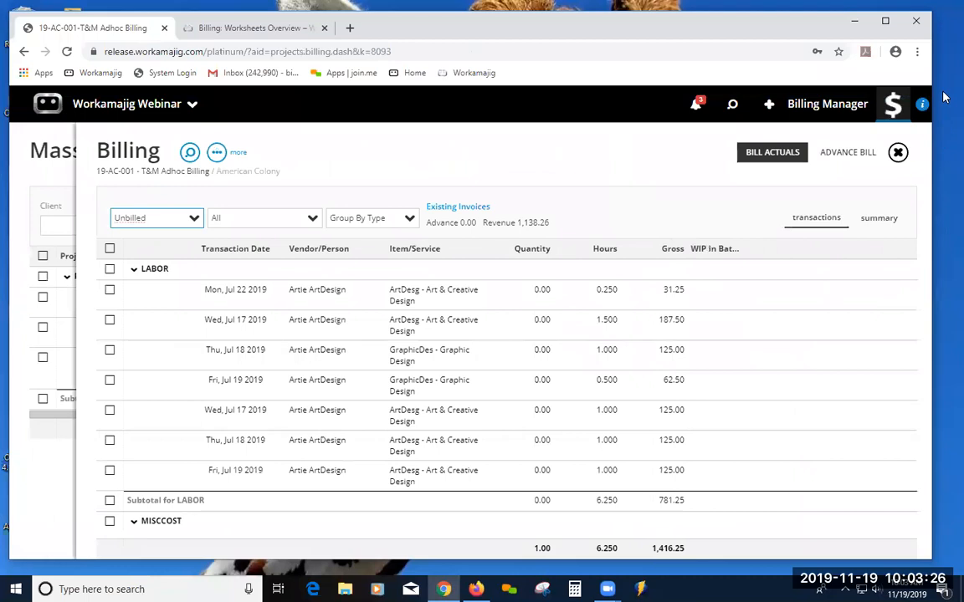
left_click(898, 153)
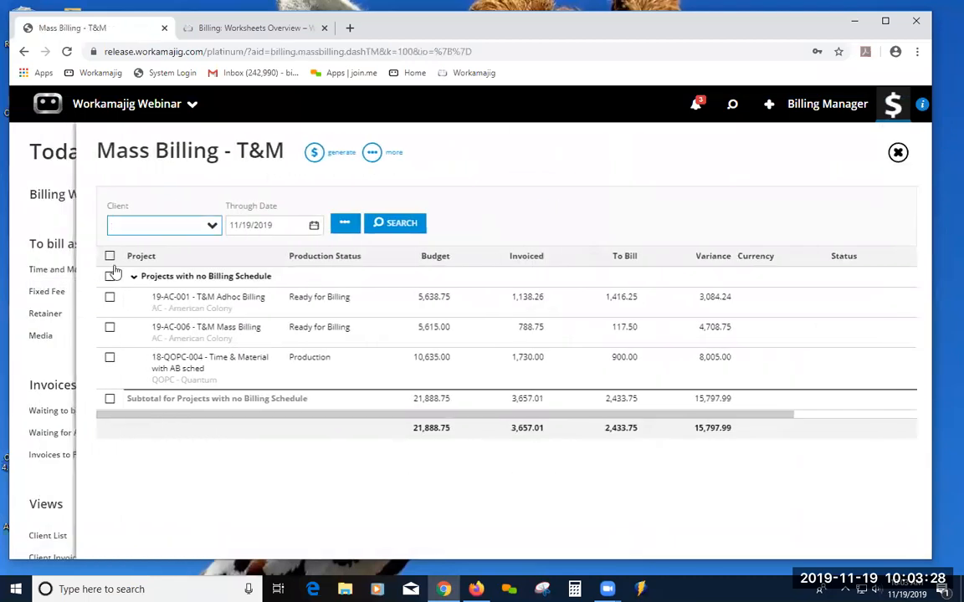
Preview the invoice generation options for all Time and Material projects with one invoice per client, leaving without generating any invoices
left_click(110, 257)
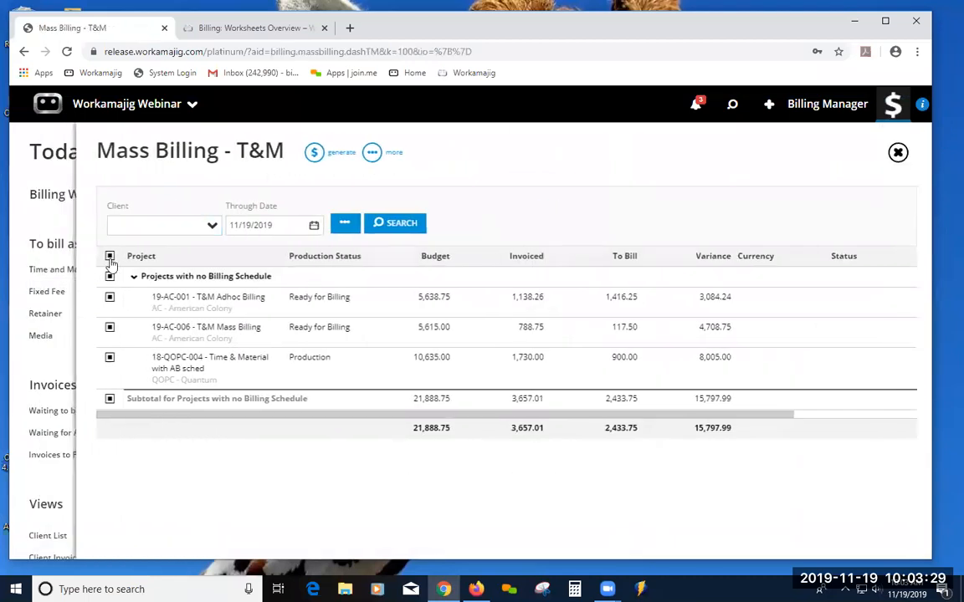
left_click(313, 152)
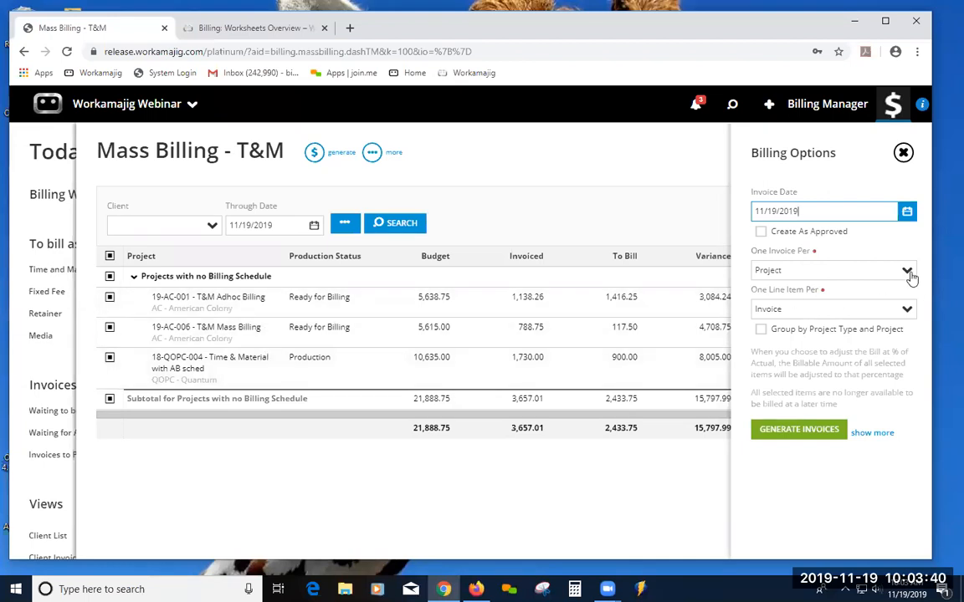
left_click(850, 272)
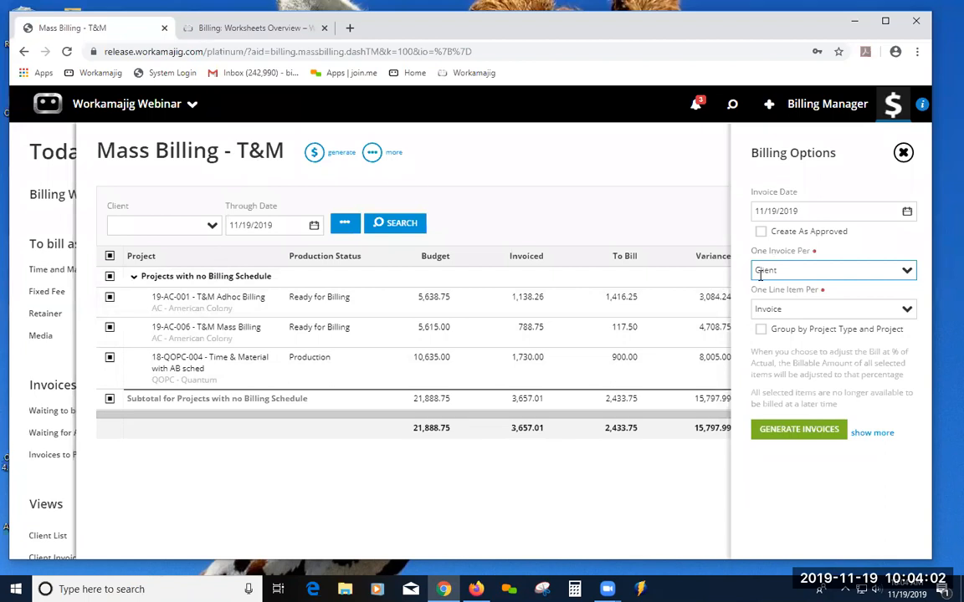
left_click(903, 152)
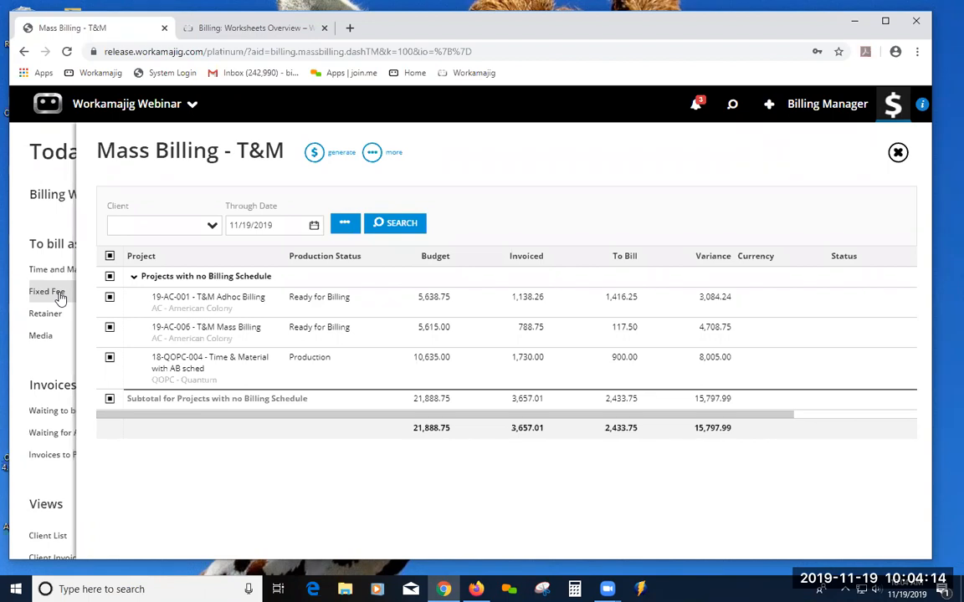
left_click(897, 152)
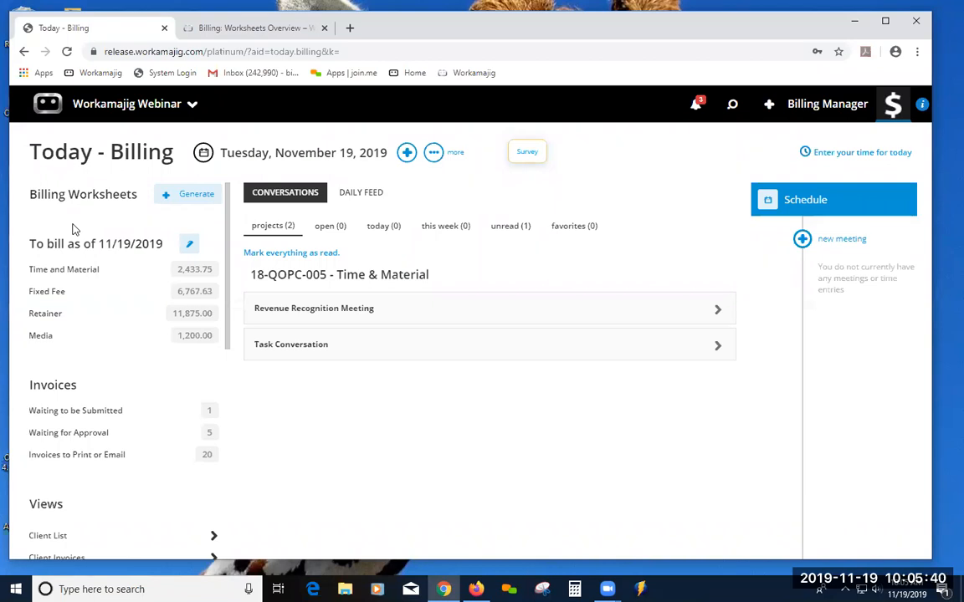
Open the billing settings of the American Colony client
left_click(109, 105)
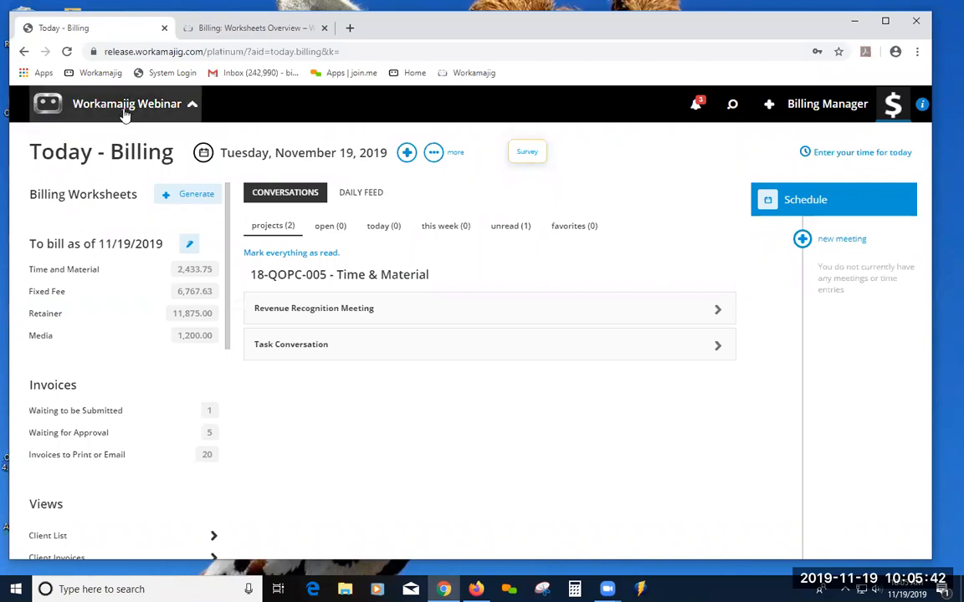
left_click(331, 262)
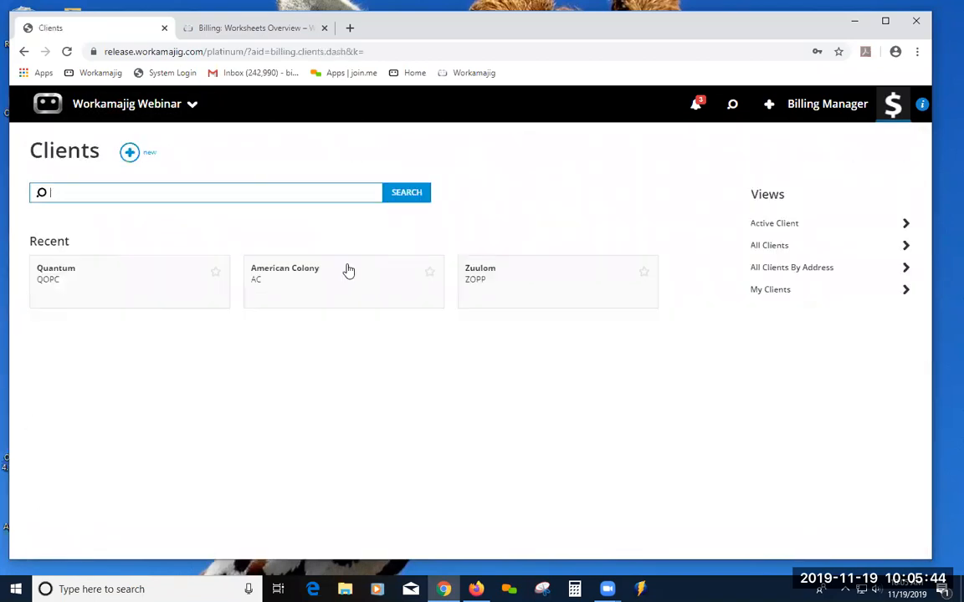
left_click(306, 300)
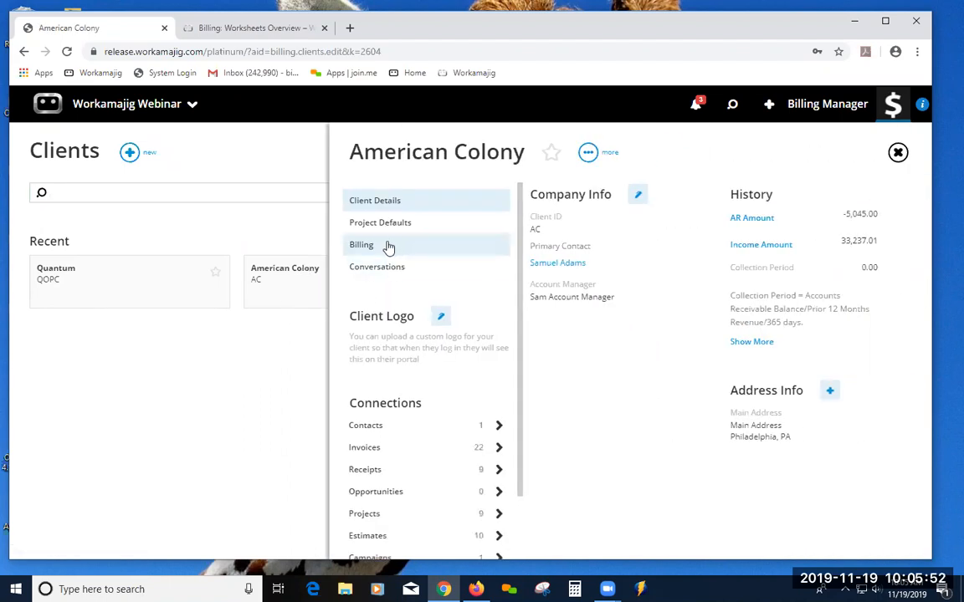
left_click(386, 249)
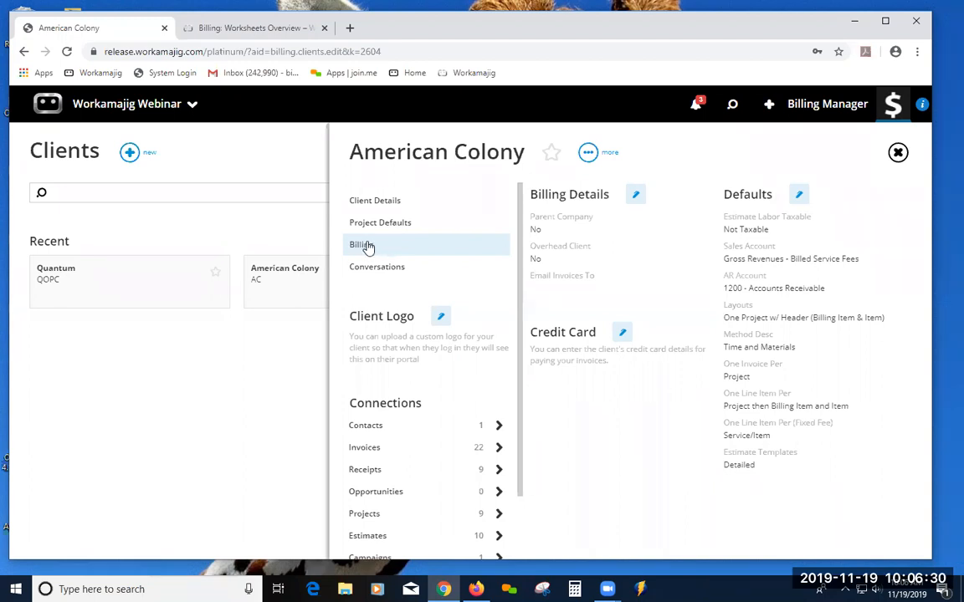
Examine American Colony's billing defaults, including the invoice template choices, layout, billing method and line grouping, and close the client without saving
left_click(800, 195)
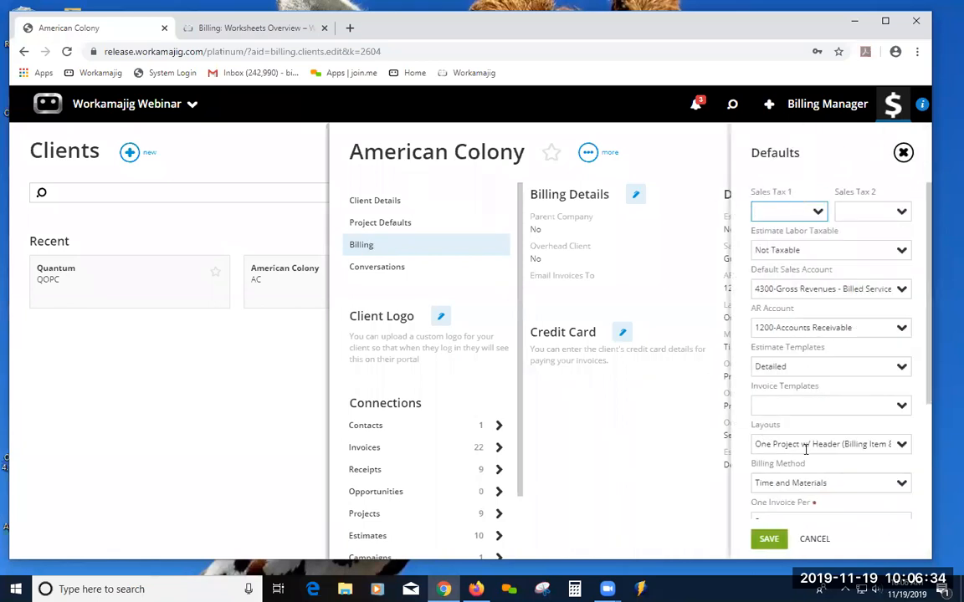
left_click_drag(929, 392, 926, 475)
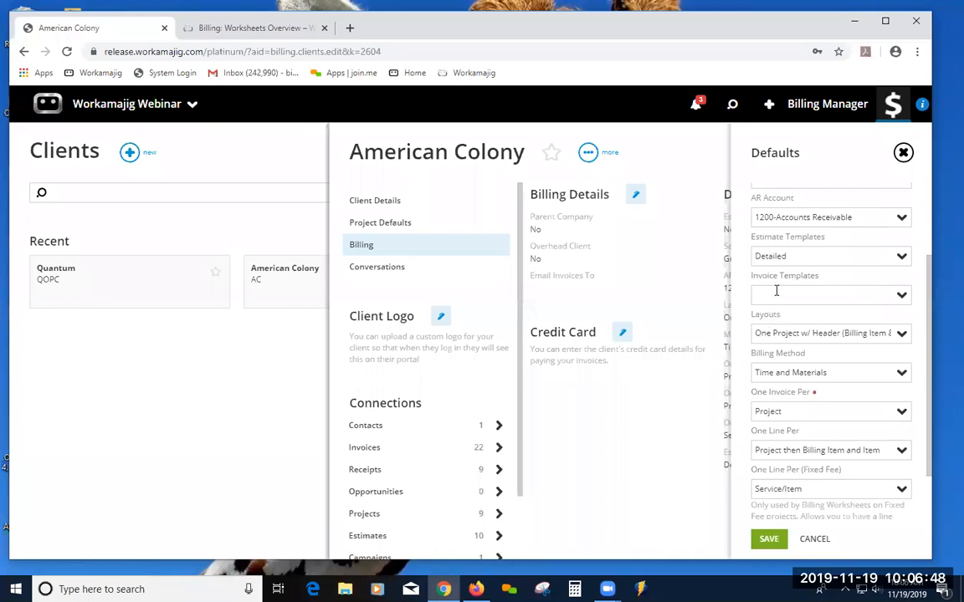
left_click(901, 299)
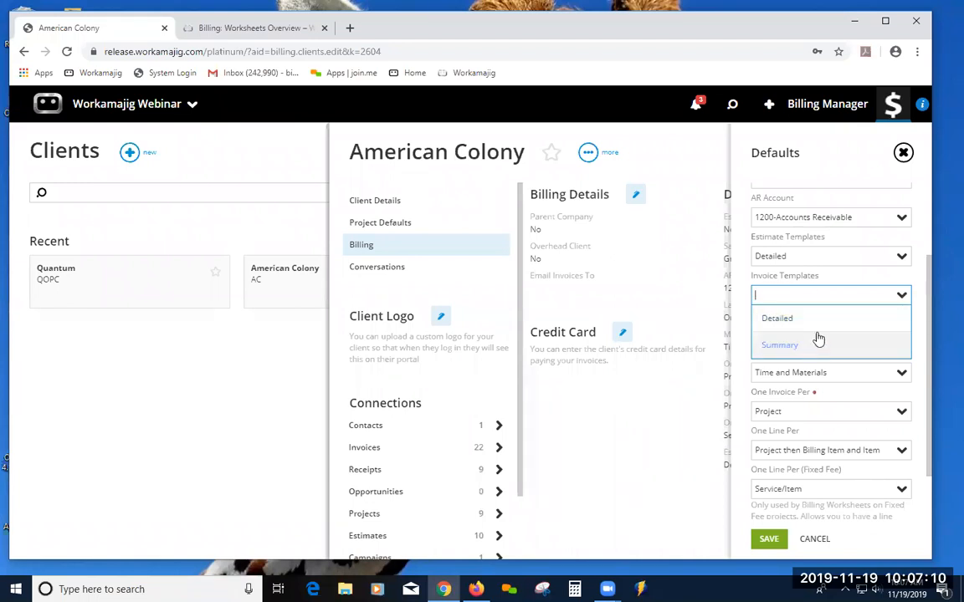
left_click(927, 313)
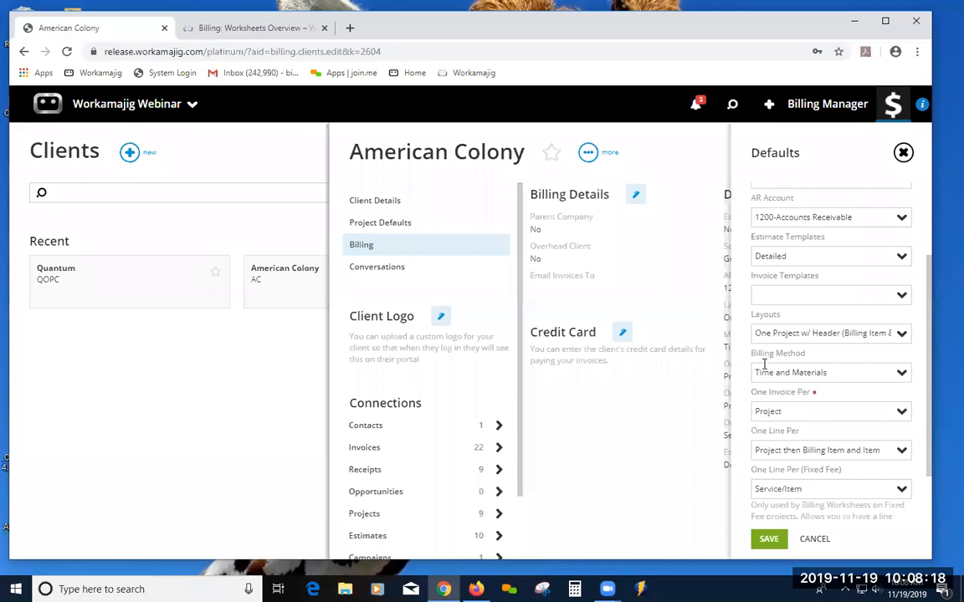
left_click_drag(927, 346, 929, 392)
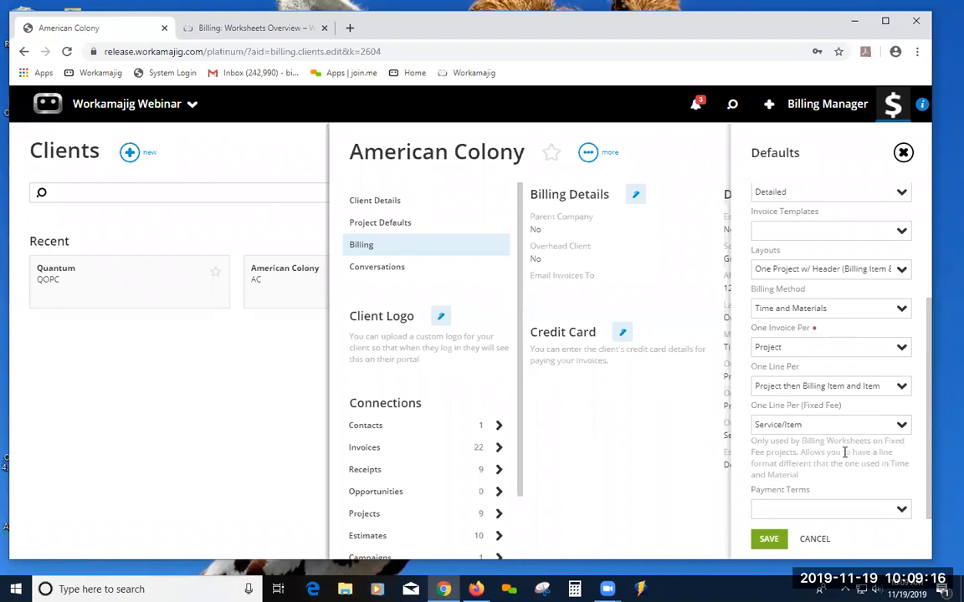
scroll(845, 452, "up", 1)
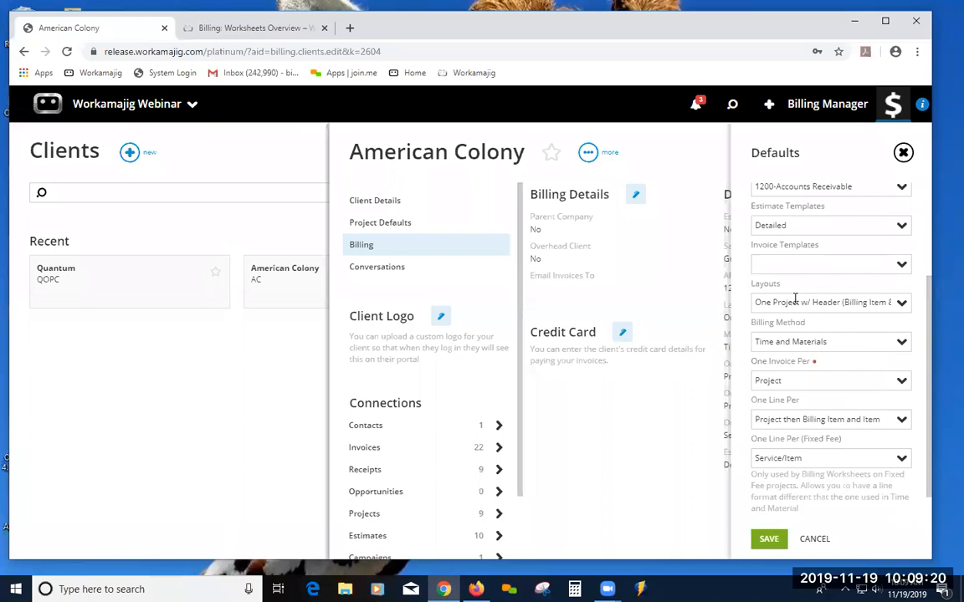
left_click(902, 153)
left_click(898, 153)
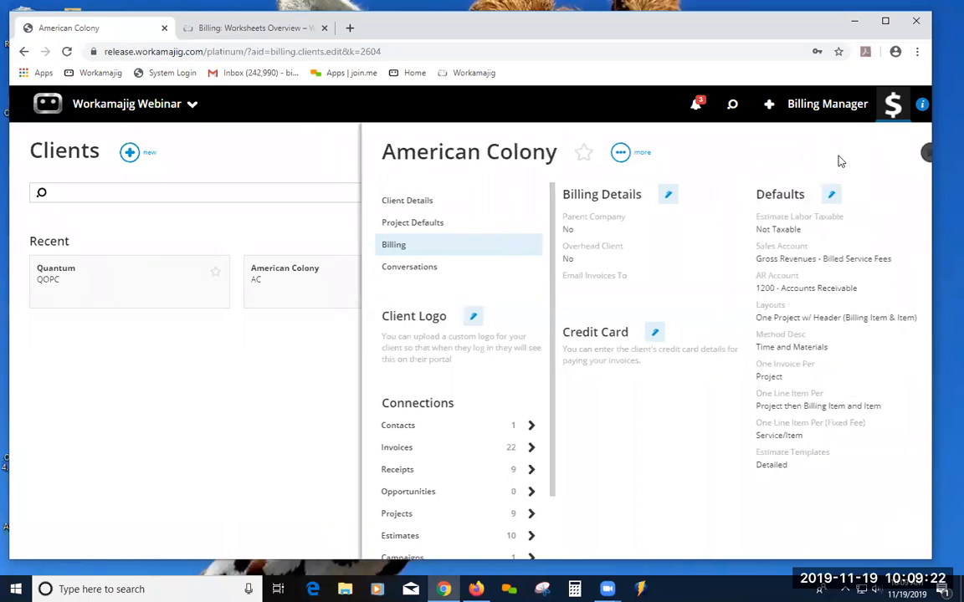
Open the billing defaults of the Quantum client at its layout, billing method and invoice grouping settings
left_click(119, 288)
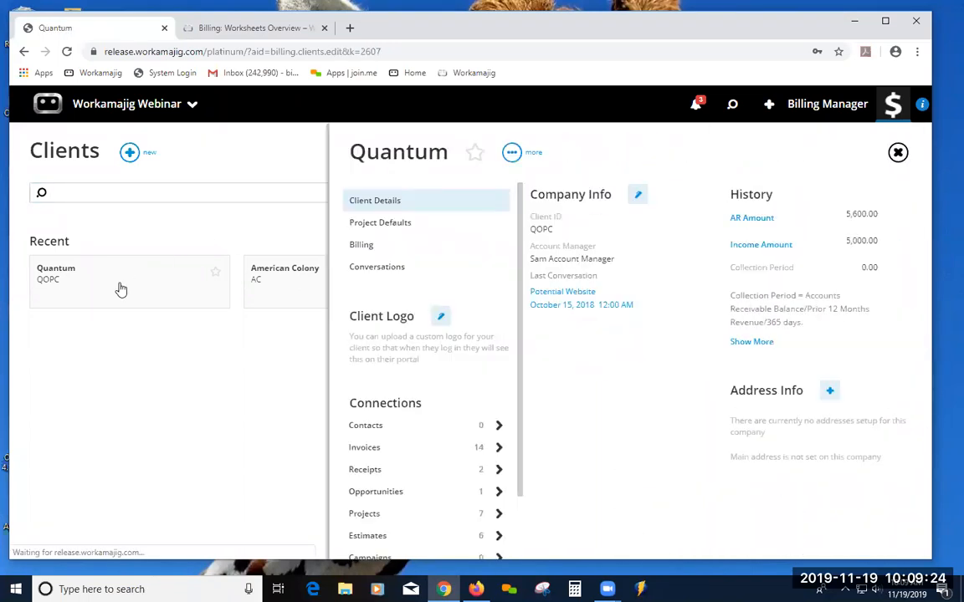
left_click(361, 247)
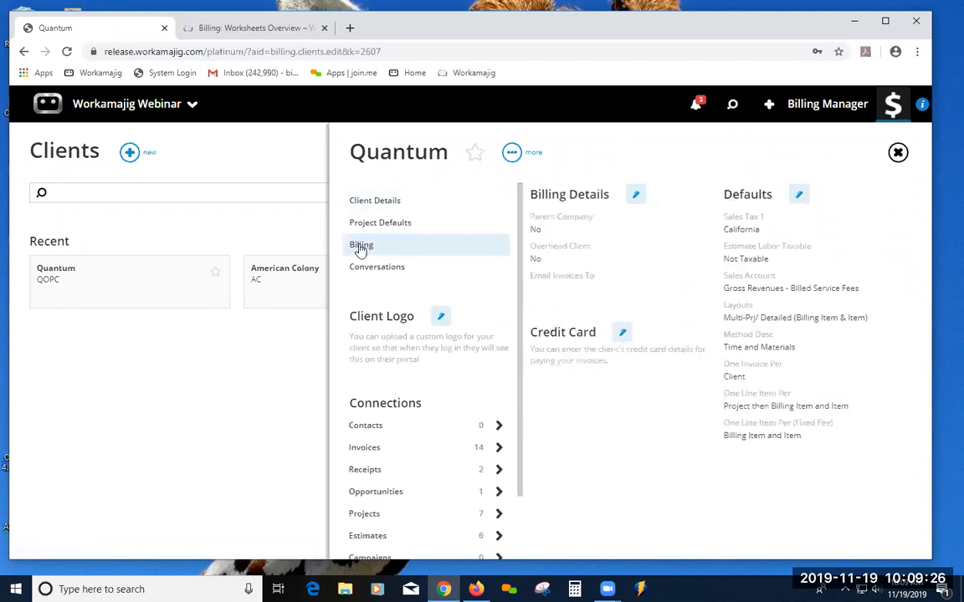
left_click(799, 195)
scroll(801, 437, "down", 2)
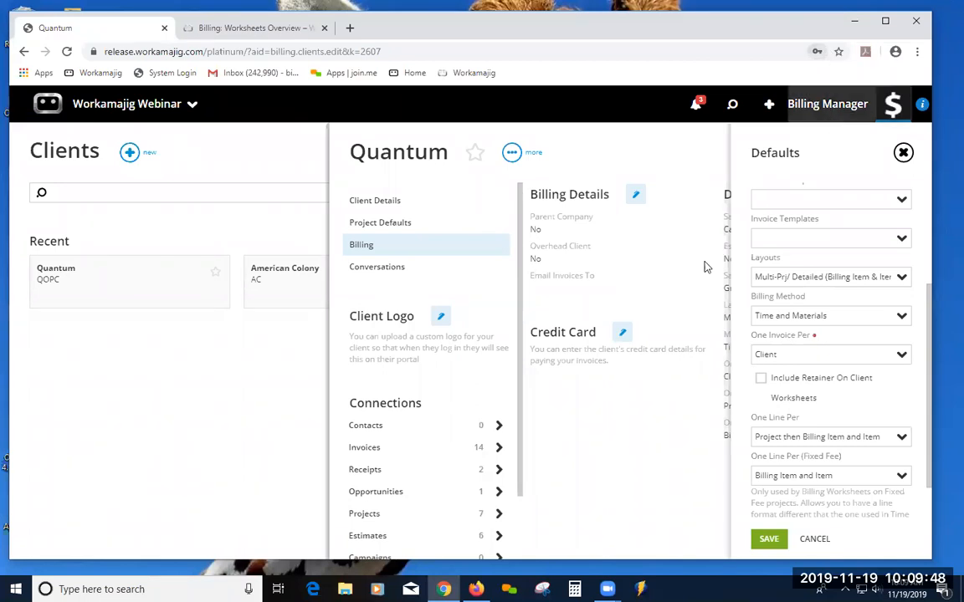
Examine the One Invoice Per and One Line Per choices in Quantum's billing defaults, keeping Client, and close them without saving
left_click(901, 357)
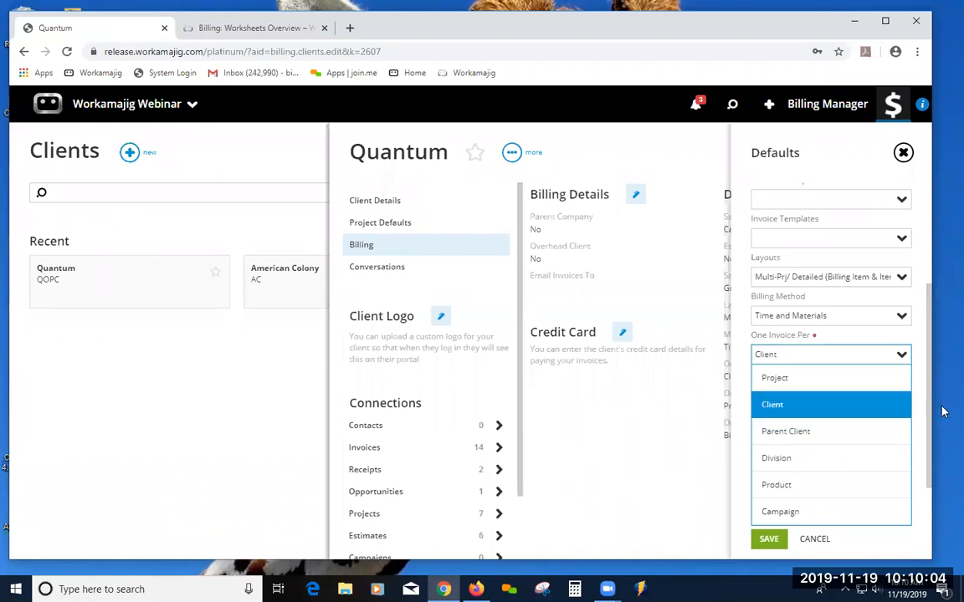
left_click(870, 407)
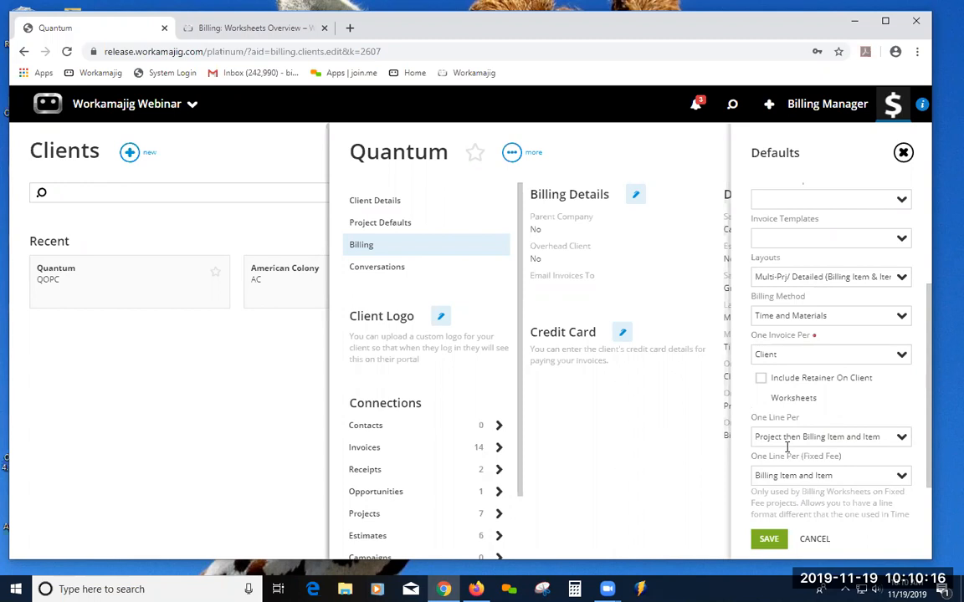
left_click(901, 439)
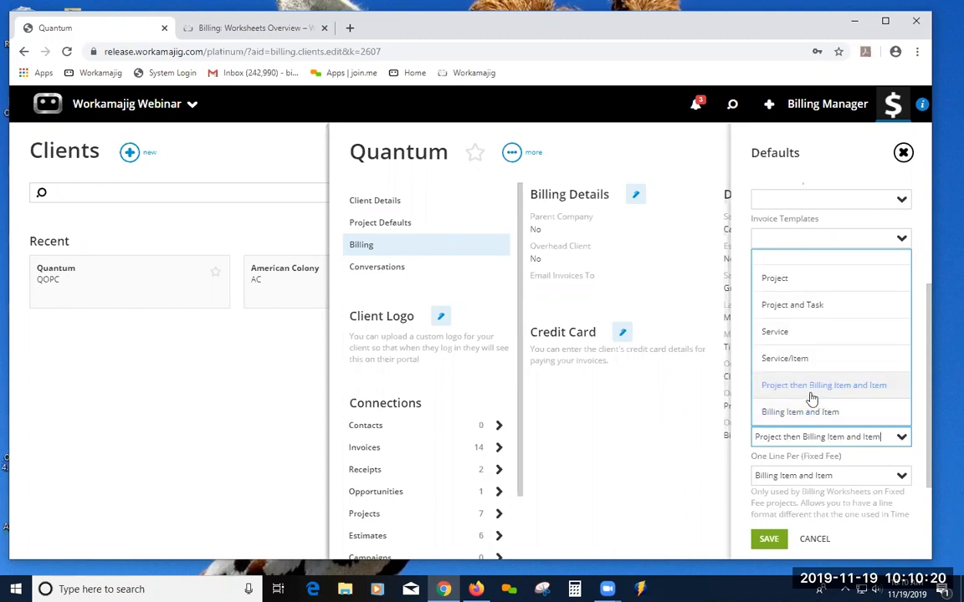
left_click(927, 474)
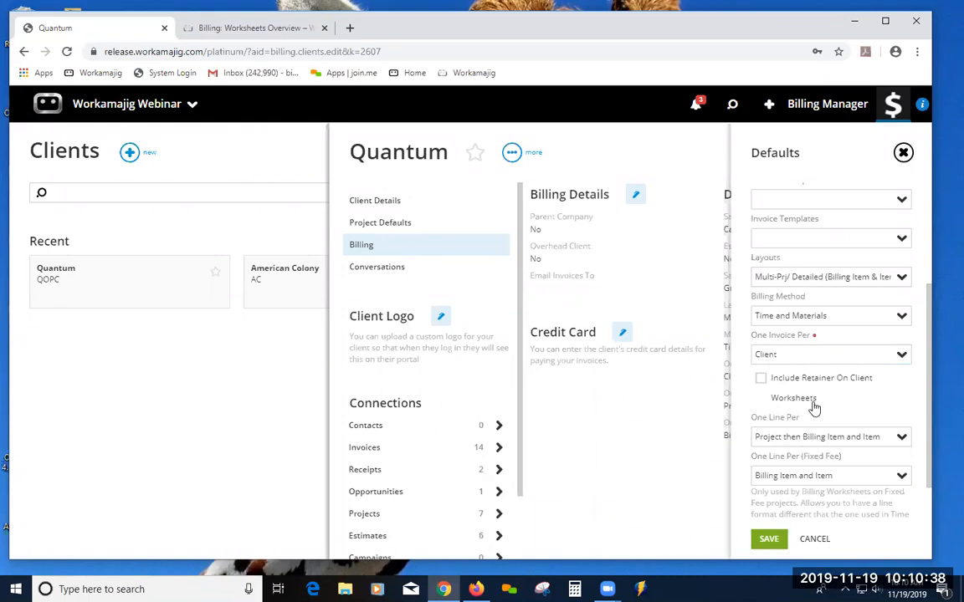
left_click(903, 360)
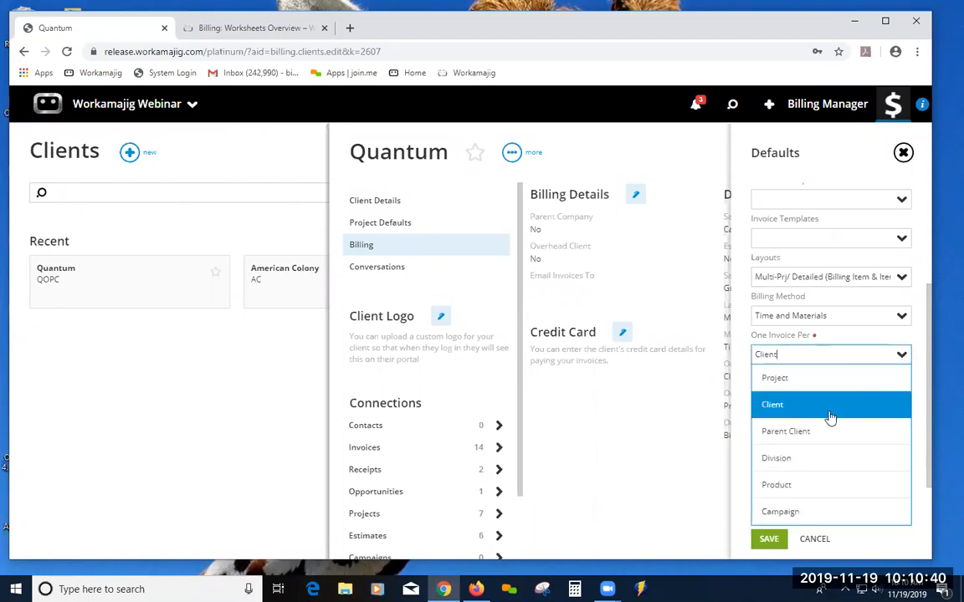
left_click(927, 409)
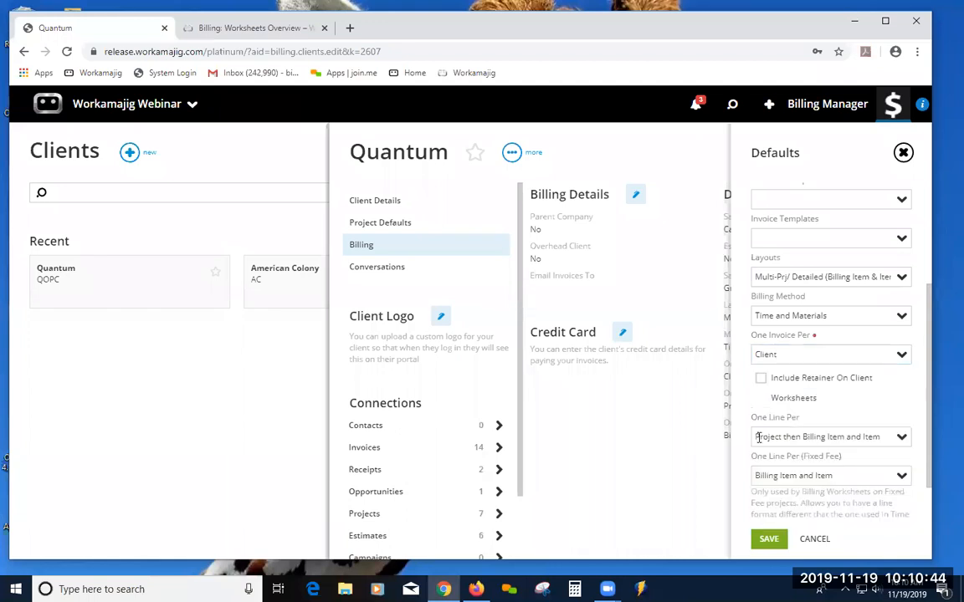
left_click(901, 440)
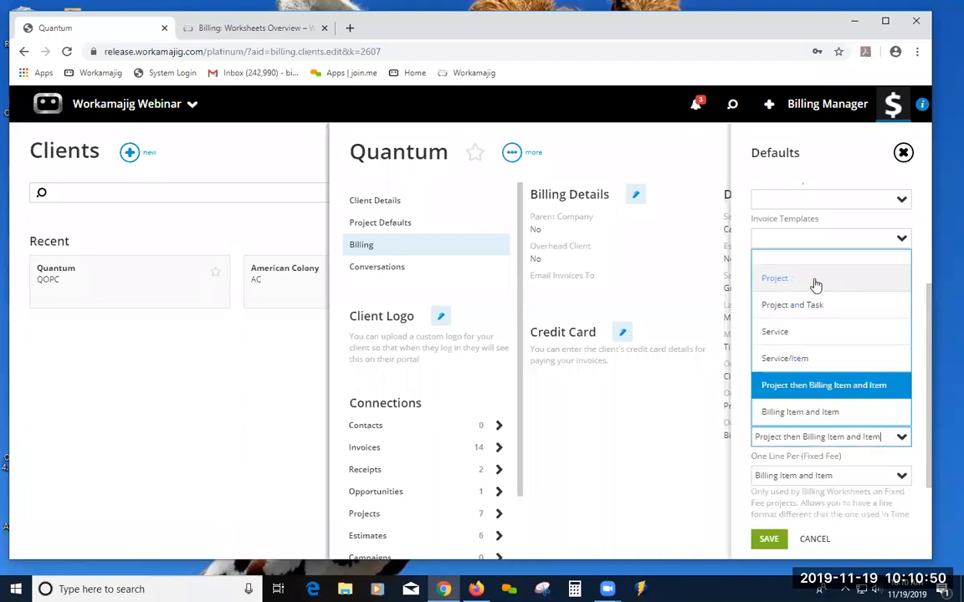
left_click(925, 308)
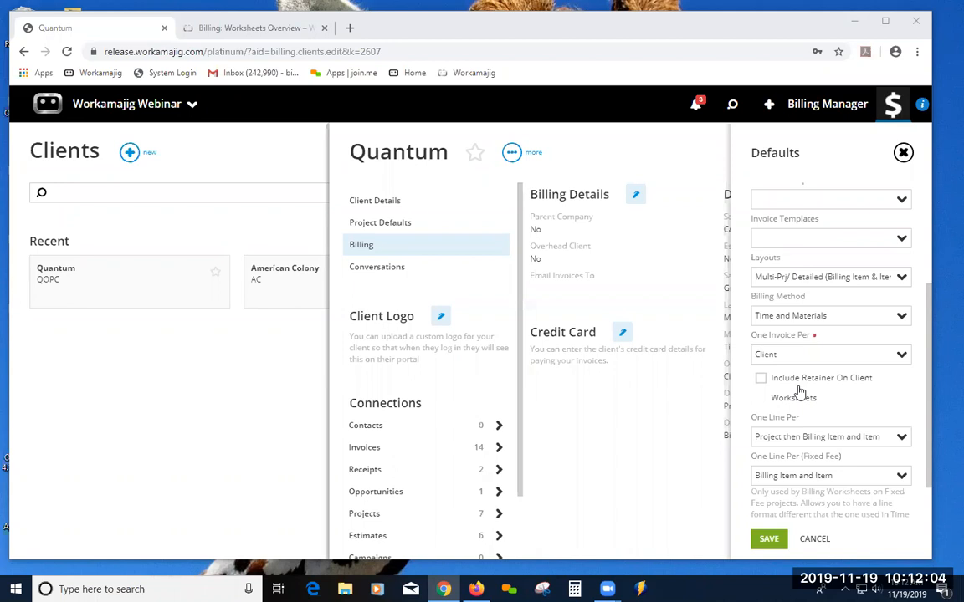
left_click(902, 153)
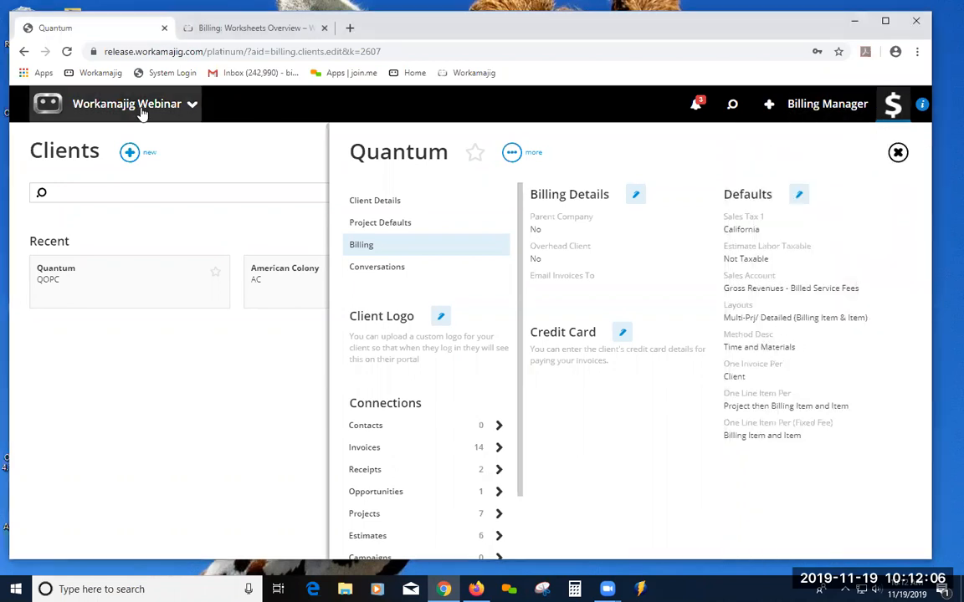
Open the retainer mass billing list from the Today - Billing page
left_click(182, 104)
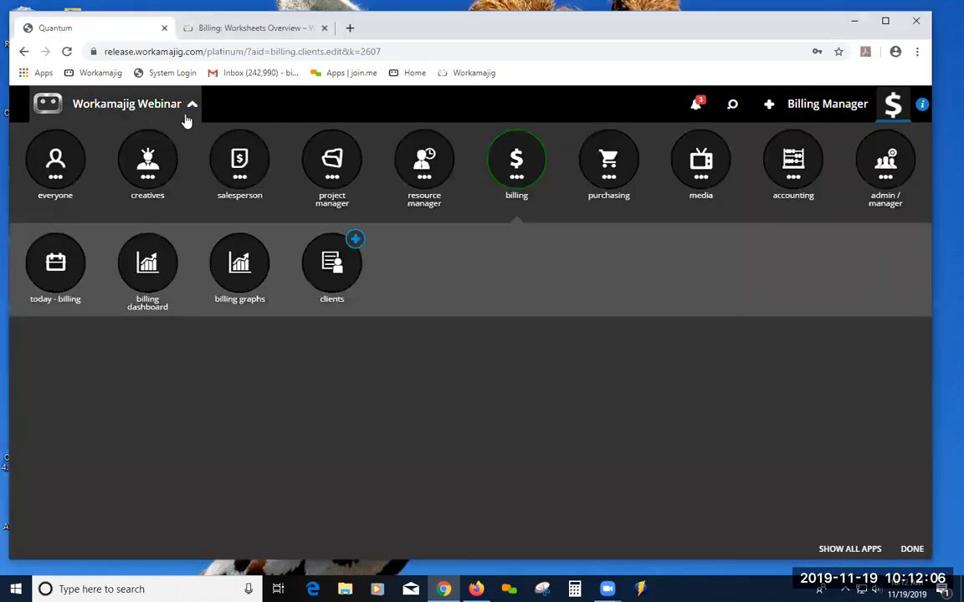
left_click(66, 274)
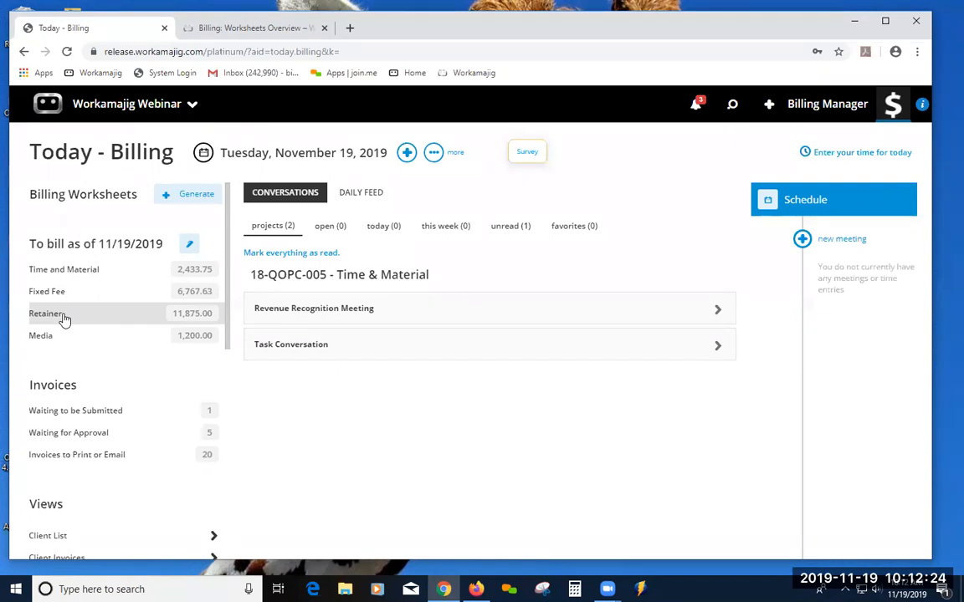
left_click(93, 314)
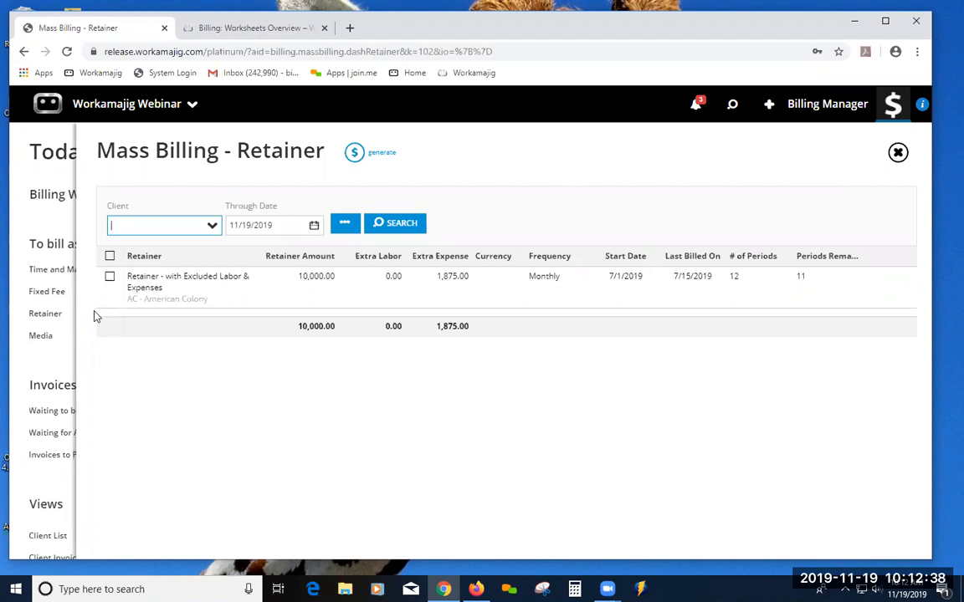
Examine the One Invoice Per choices in the billing options for the listed retainer, and close retainer billing without generating invoices
left_click(110, 256)
left_click(356, 153)
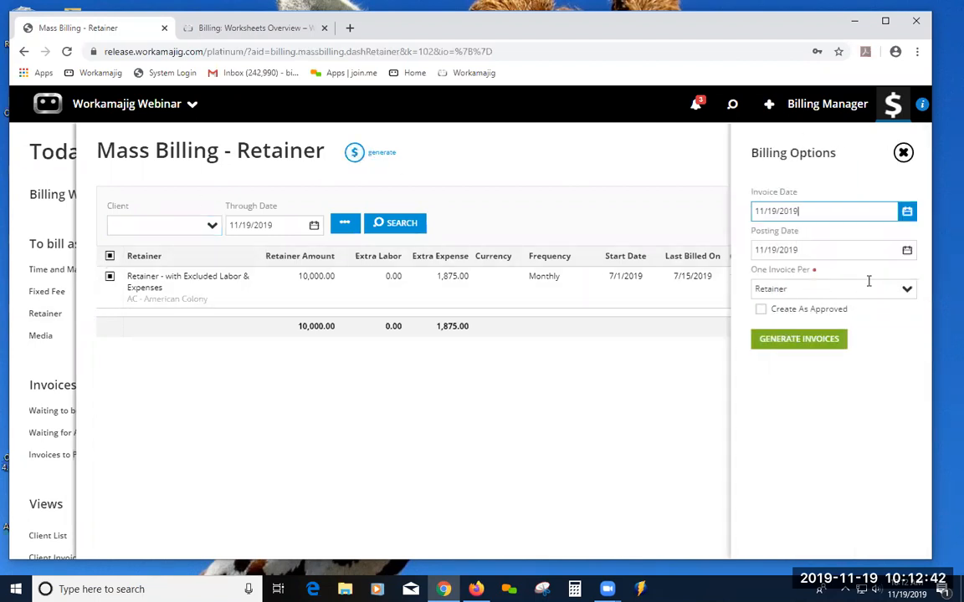
left_click(907, 290)
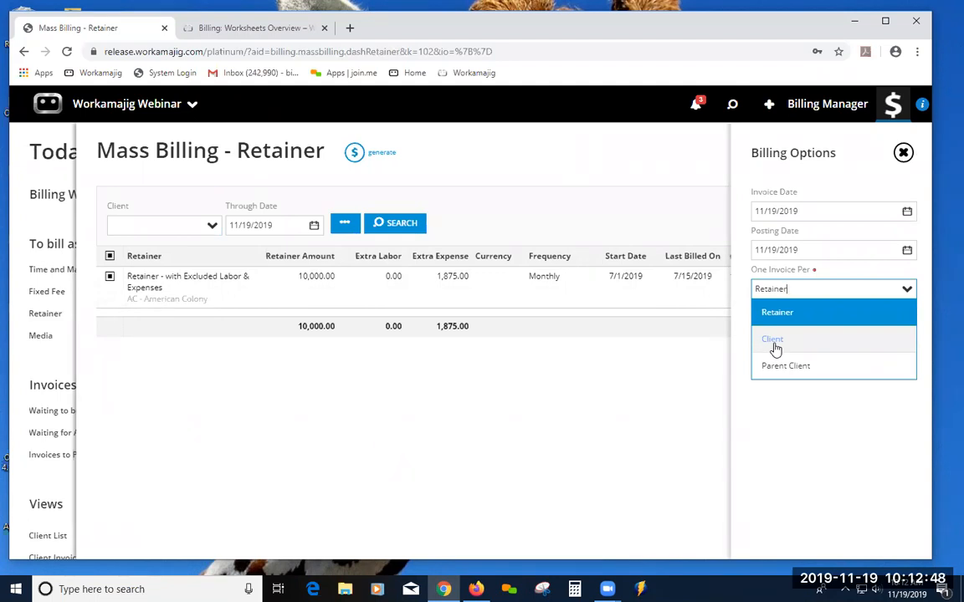
left_click(904, 154)
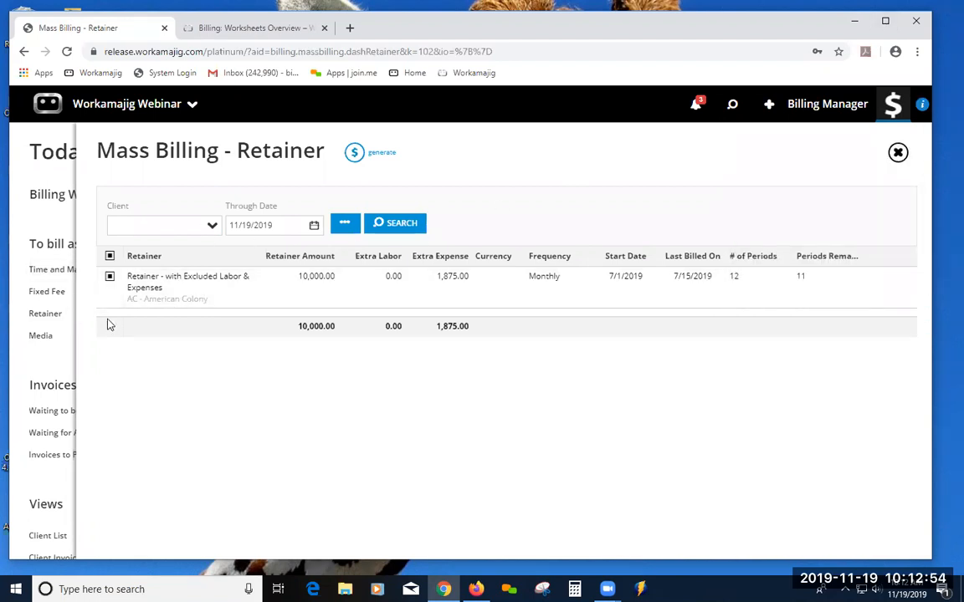
left_click(110, 256)
left_click(898, 154)
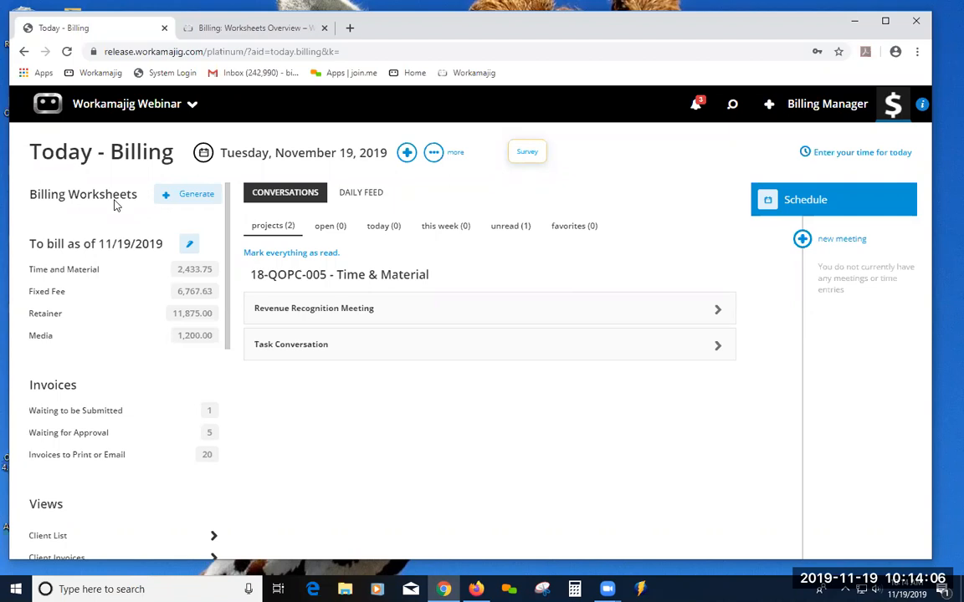
View the media mass billing list and close it without generating invoices
left_click(98, 343)
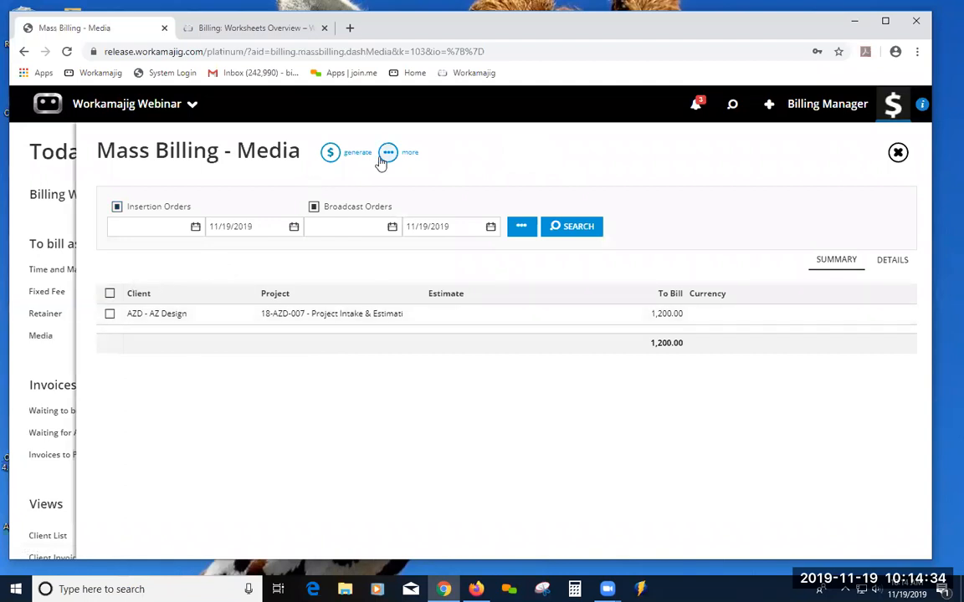
left_click(898, 153)
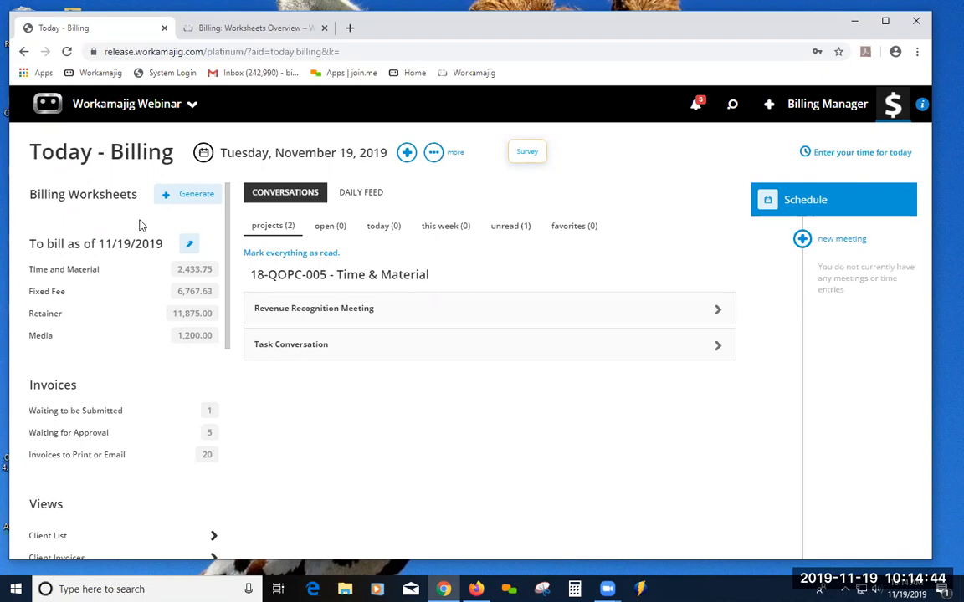
Start generating billing worksheets and set the through date to 11/15/2019
left_click(187, 199)
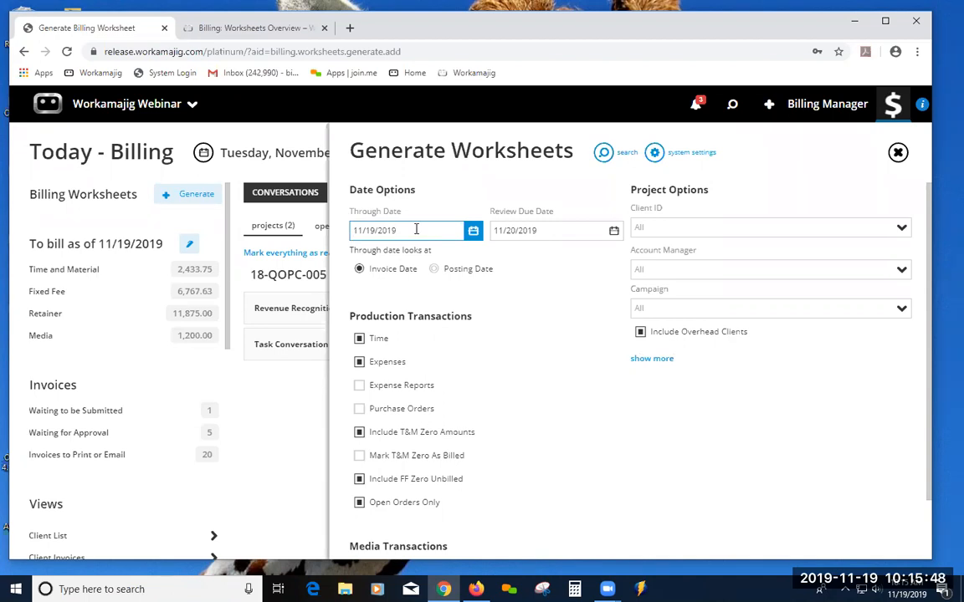
left_click(473, 230)
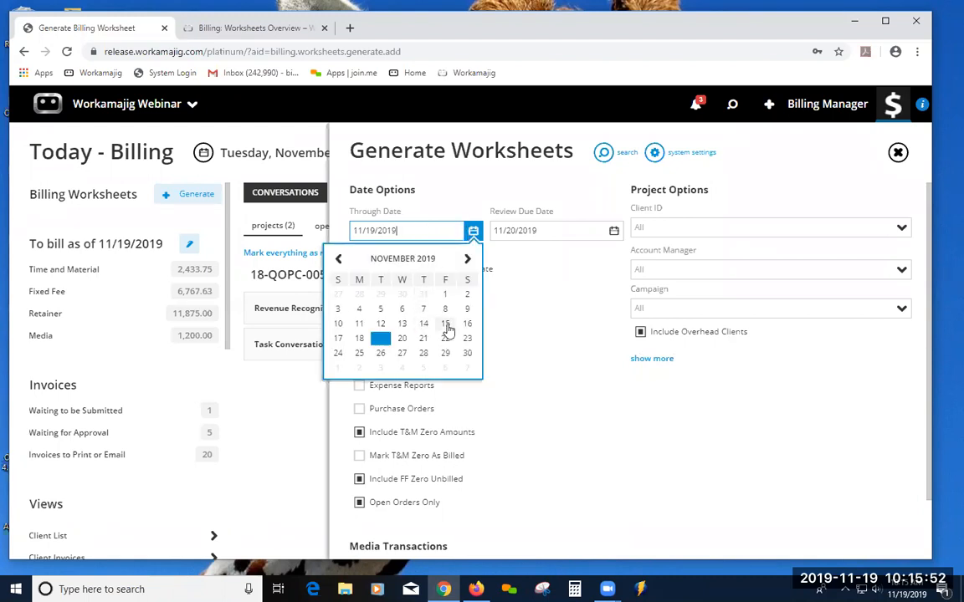
left_click(446, 326)
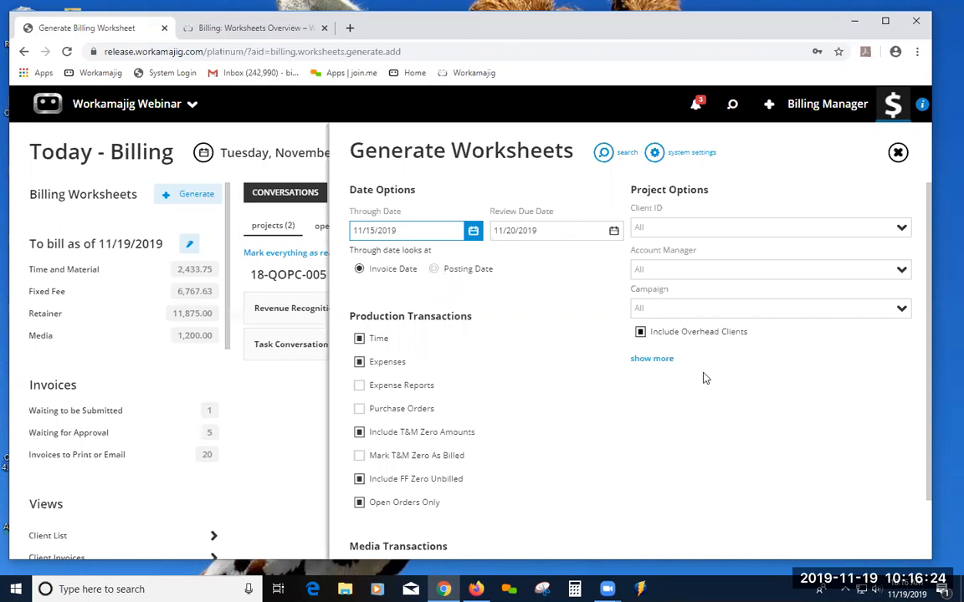
Review the company defaults for generating worksheets without saving, plus the additional project filters and the media transaction options
left_click(654, 156)
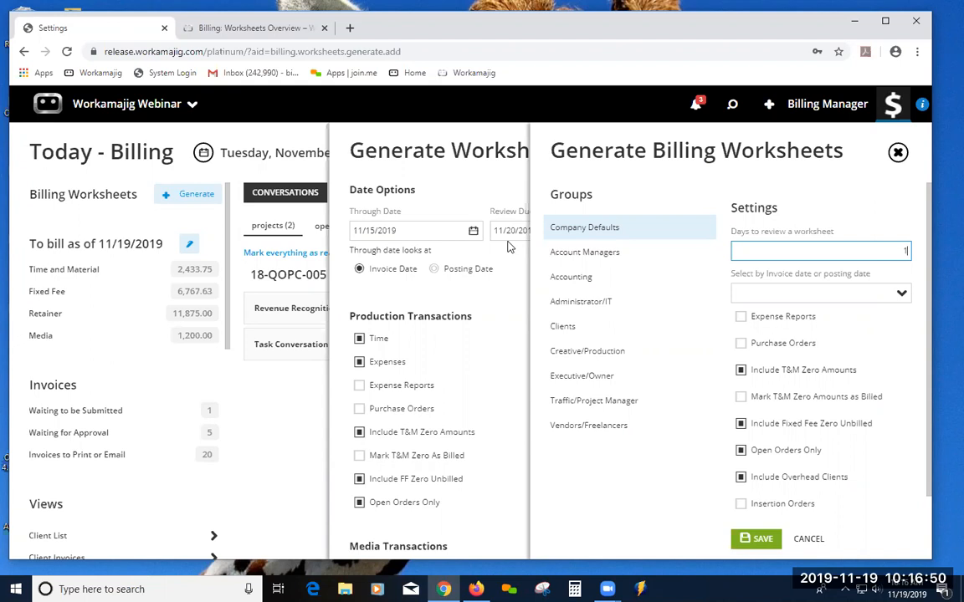
left_click(898, 154)
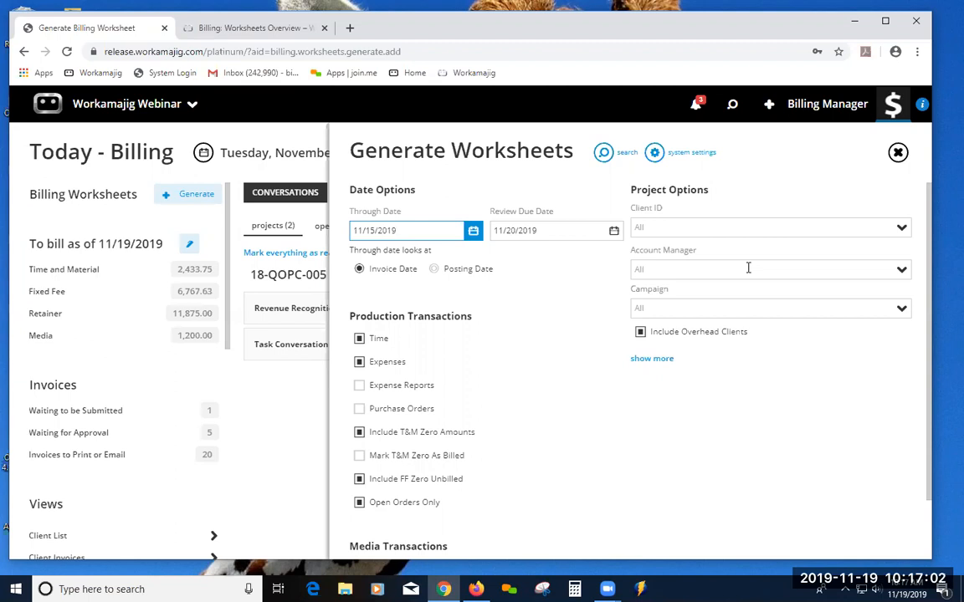
left_click(665, 358)
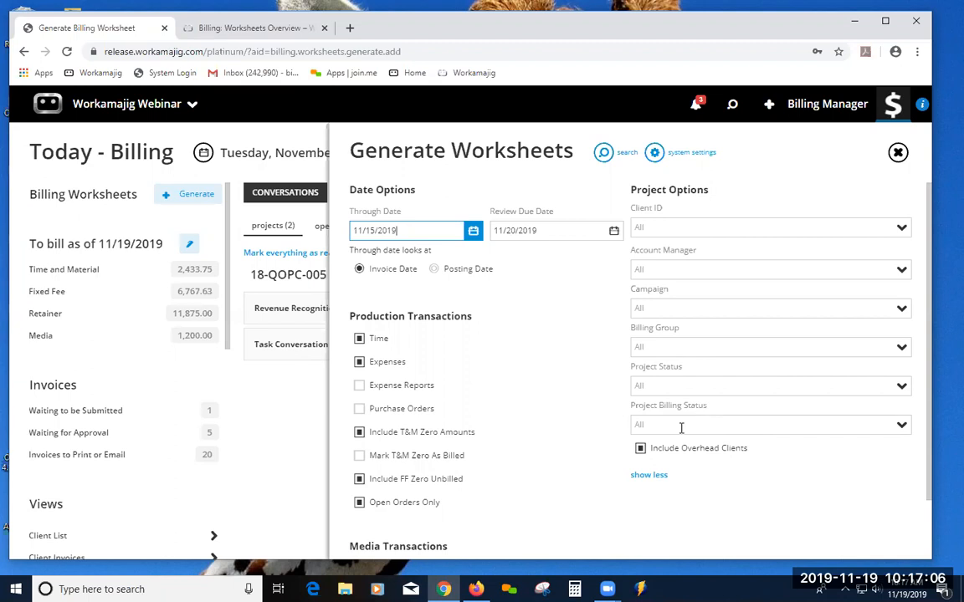
left_click(659, 476)
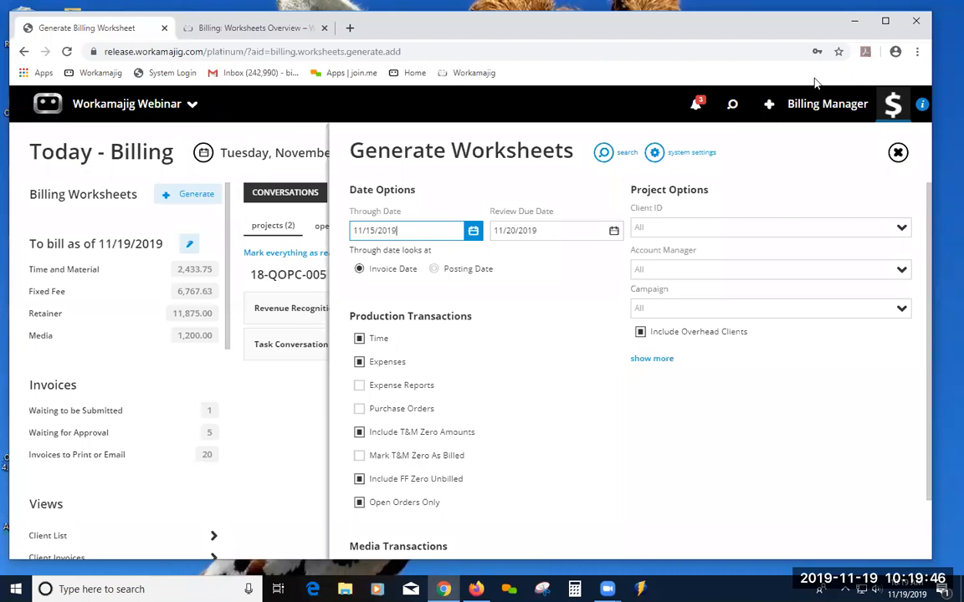
left_click(594, 157)
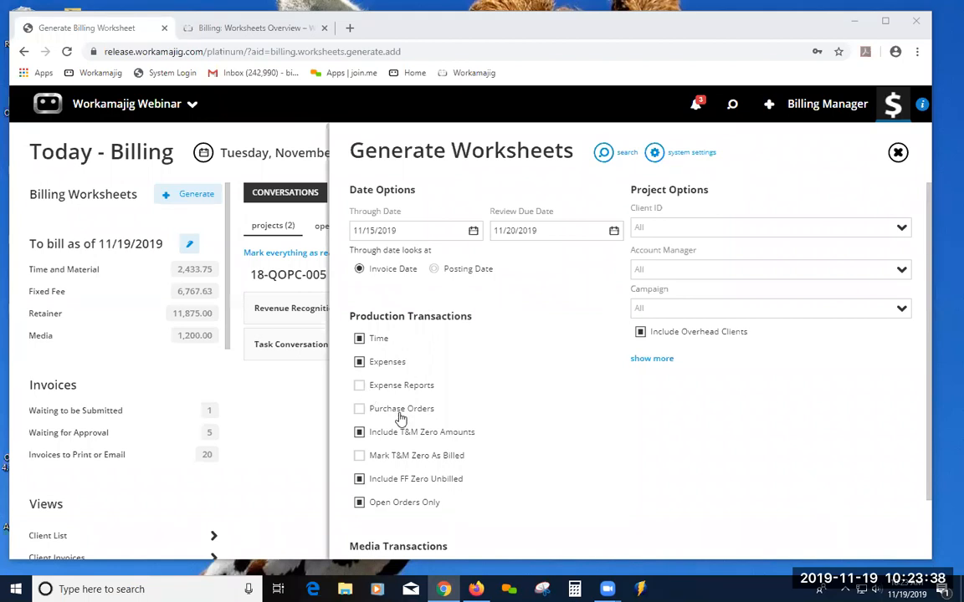
scroll(542, 452, "down", 2)
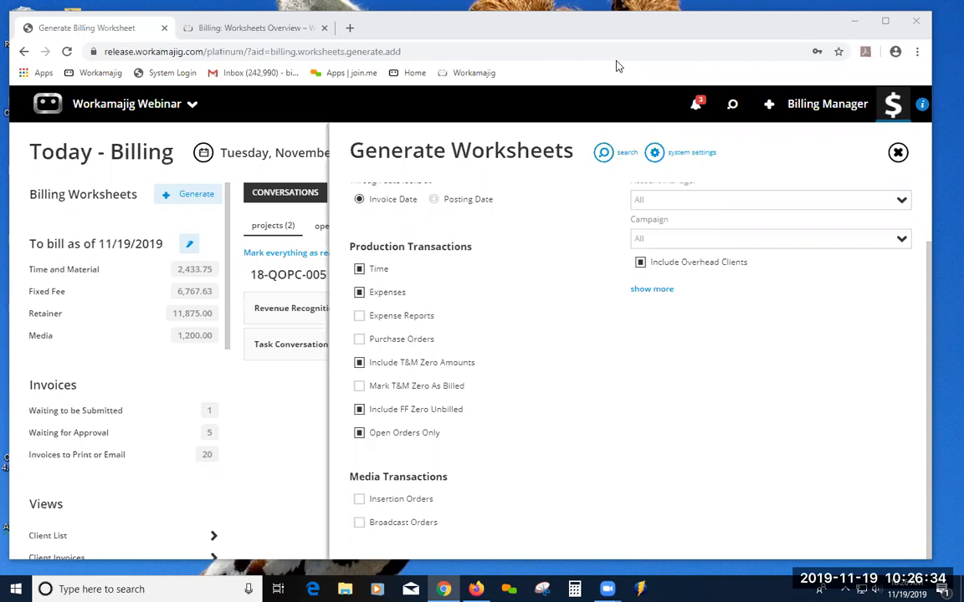
Open project 18-QOPC-008 - Fixed Fee expenses extra from the recently viewed items
left_click(731, 108)
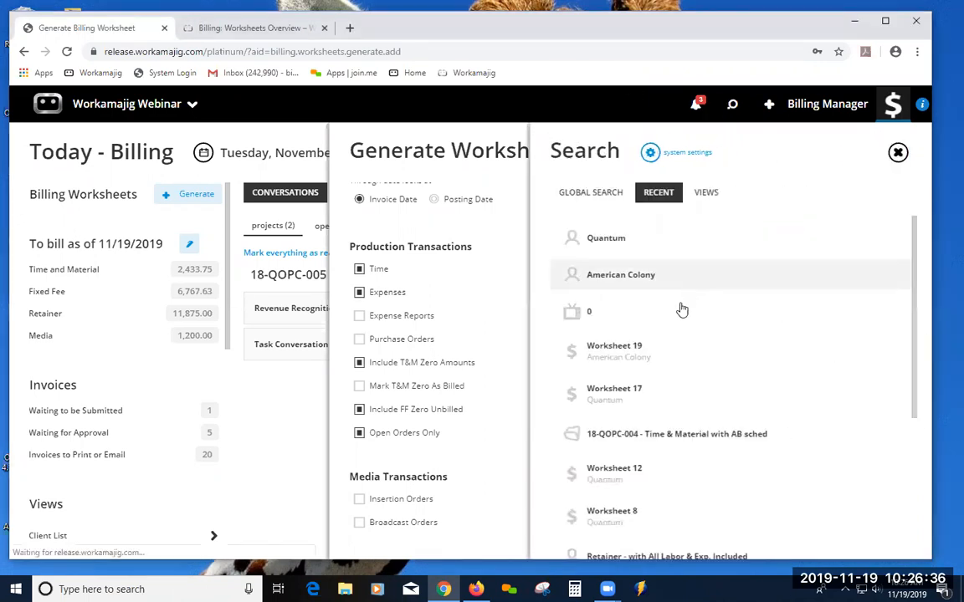
scroll(683, 431, "down", 3)
scroll(682, 398, "down", 2)
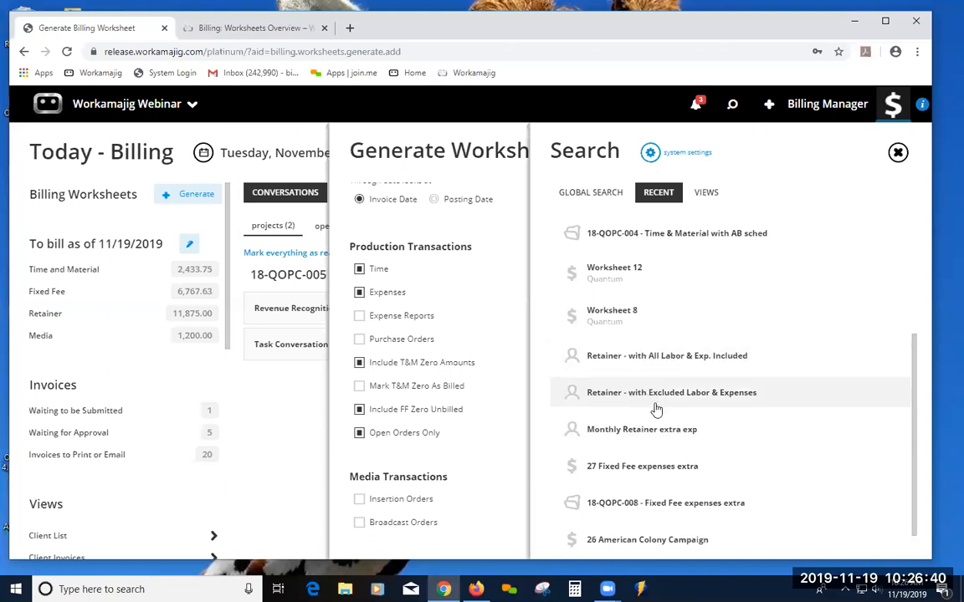
scroll(724, 414, "down", 1)
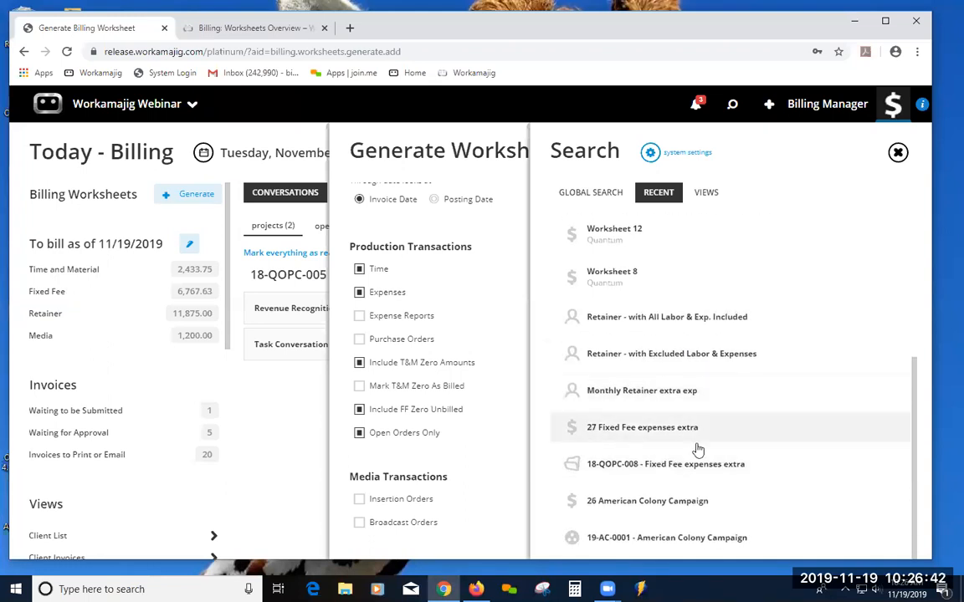
left_click(675, 466)
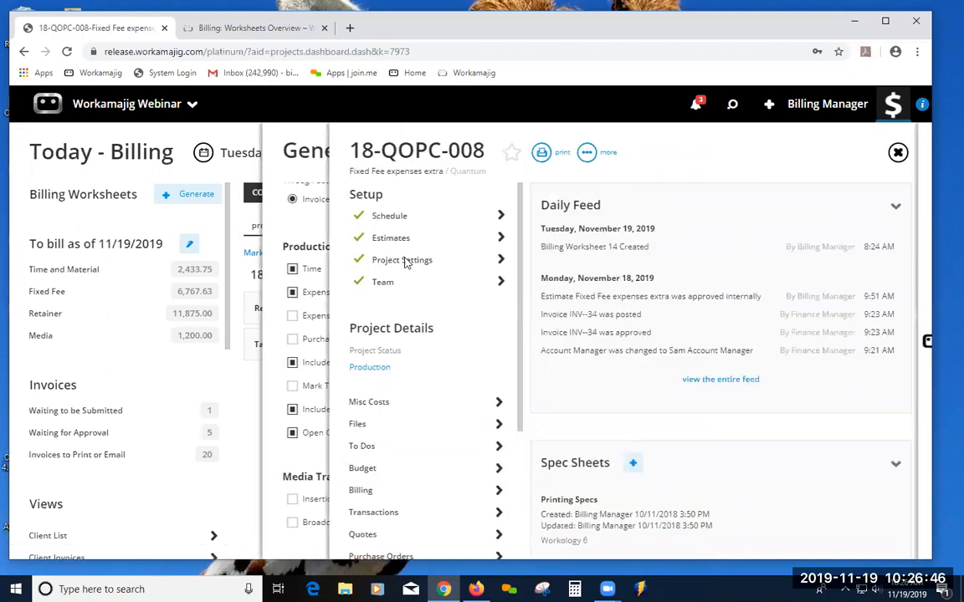
Examine the project's billing options and billing schedule, including the October 29, 2018 entry, and close the project without saving
left_click(407, 262)
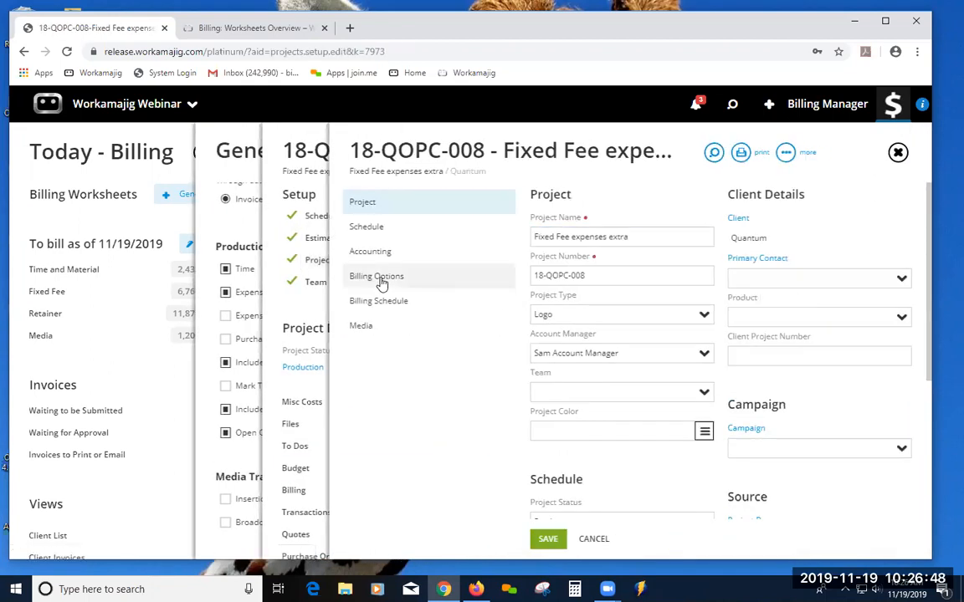
left_click(378, 278)
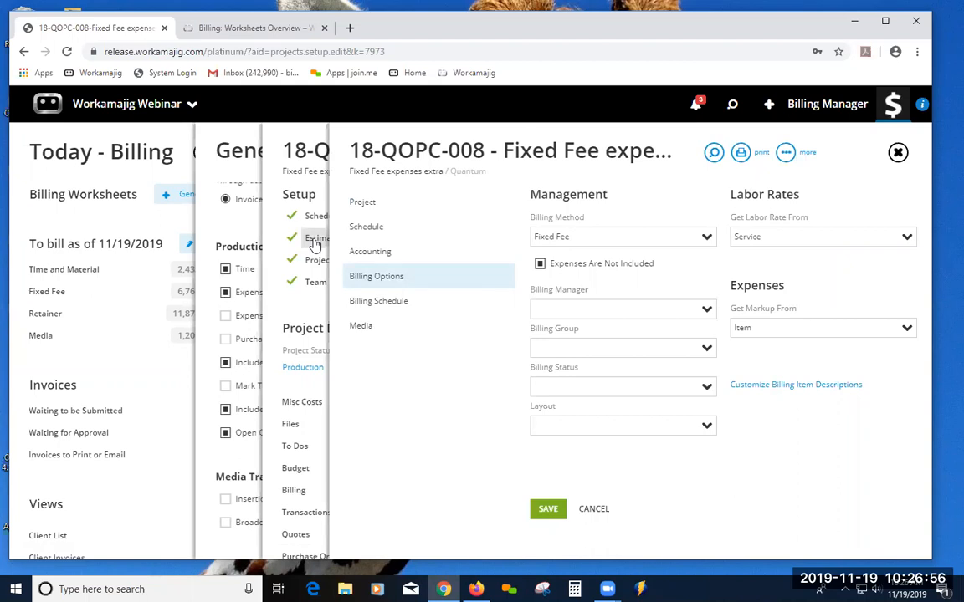
left_click(382, 303)
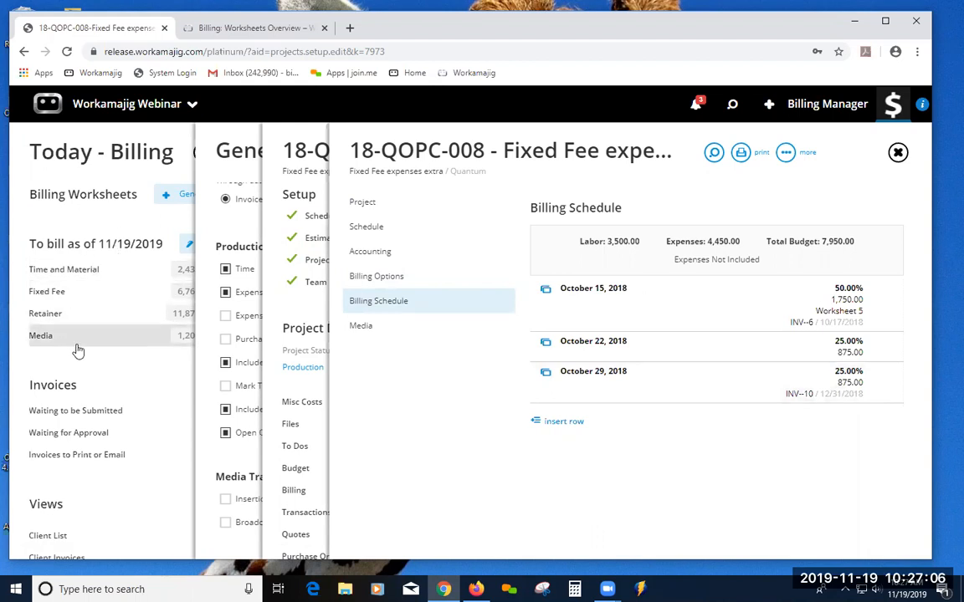
left_click(598, 384)
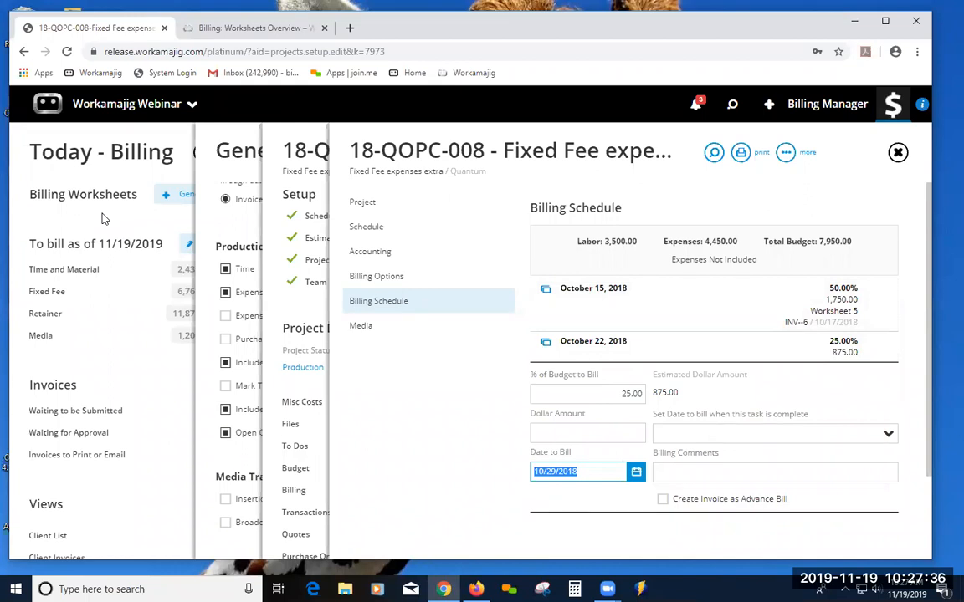
left_click(517, 33)
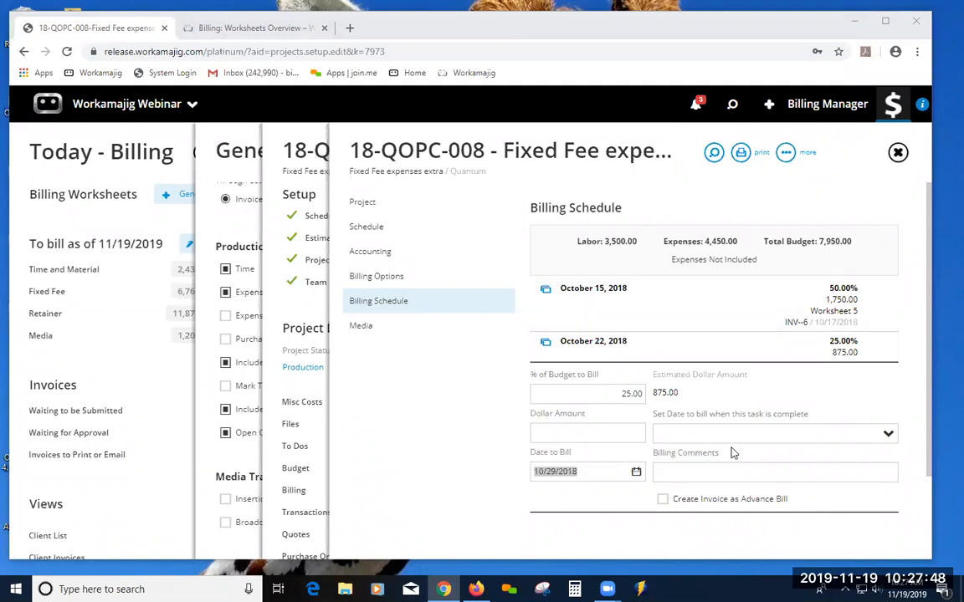
left_click(898, 153)
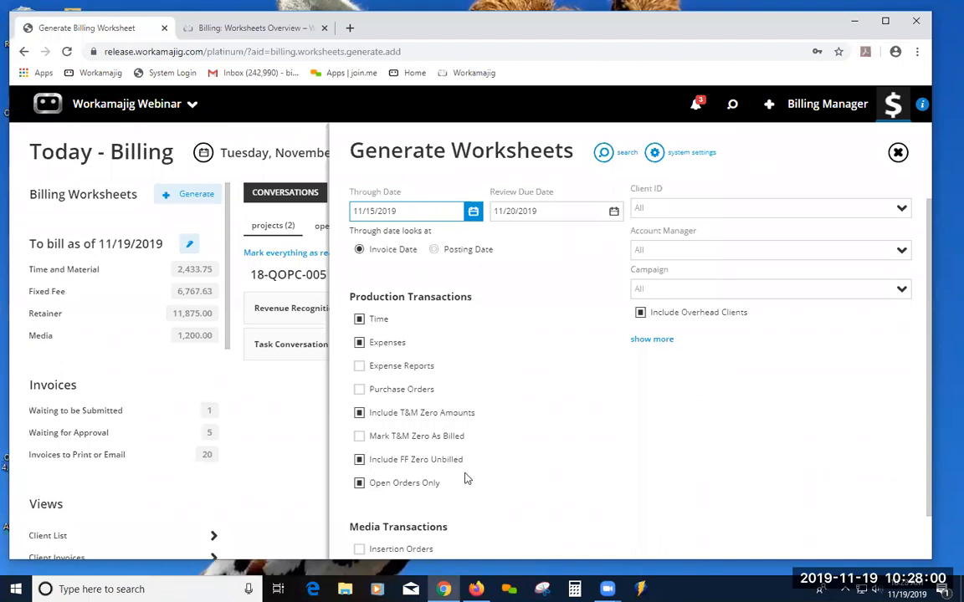
Retrieve the projects that match the worksheet criteria and select all Time & Materials projects
left_click(763, 81)
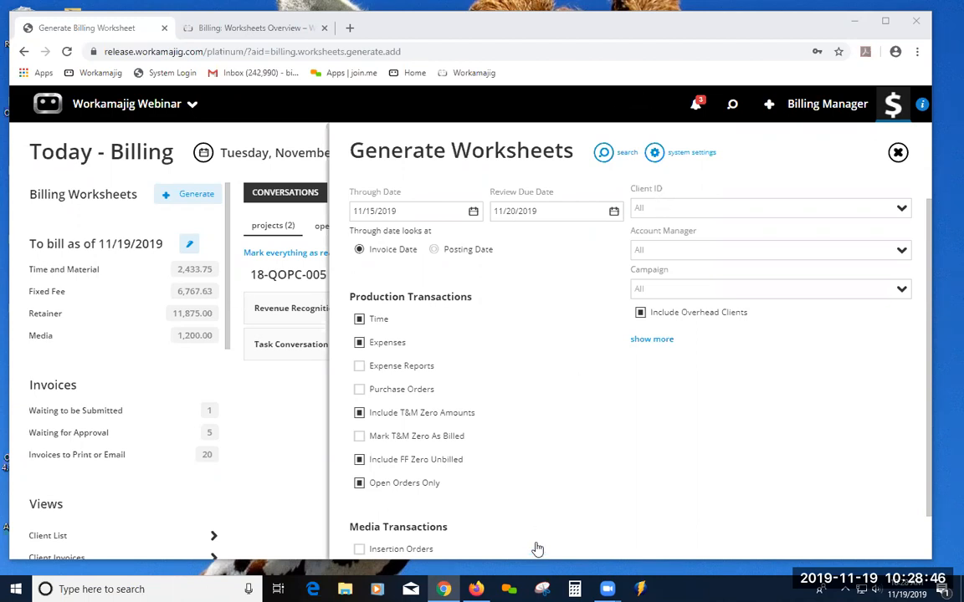
left_click(604, 154)
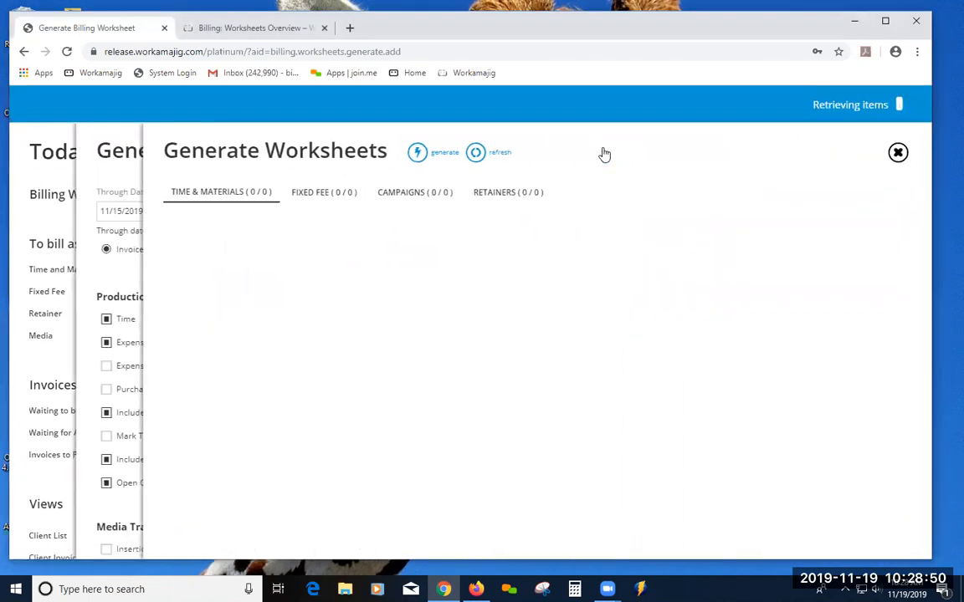
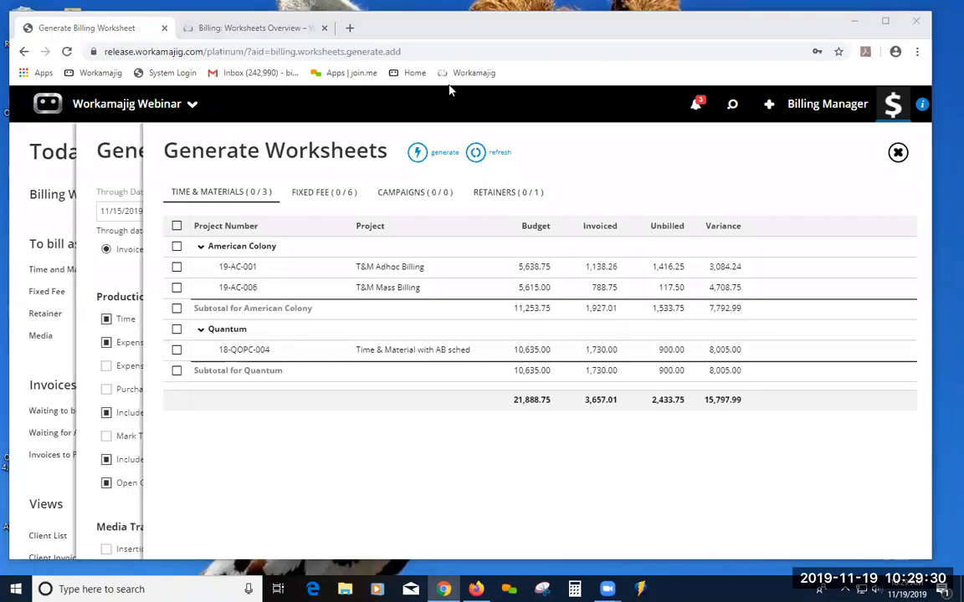
left_click(177, 226)
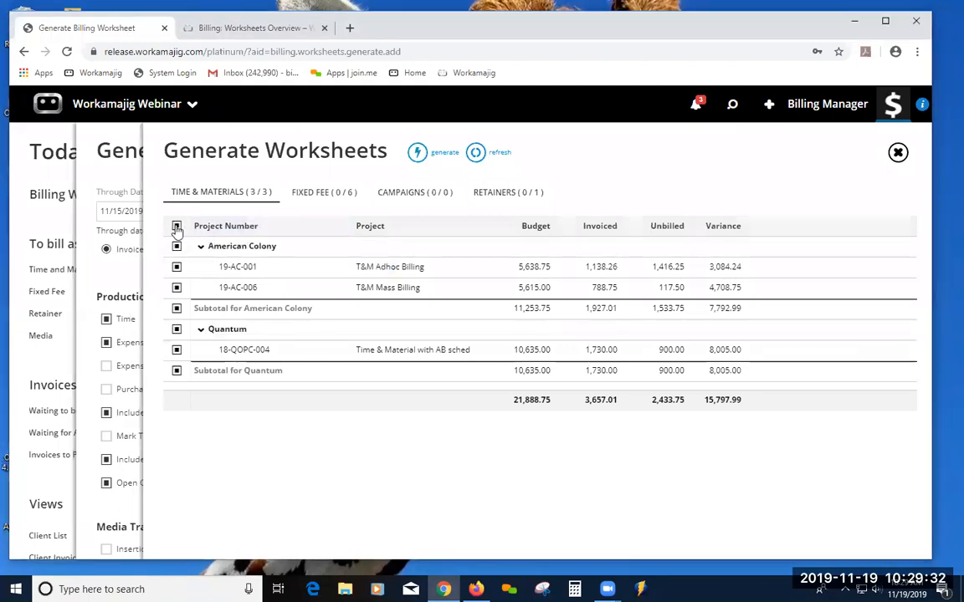
Collapse the AZ Design group among the Fixed Fee projects and select all American Colony and Quantum projects
left_click(318, 194)
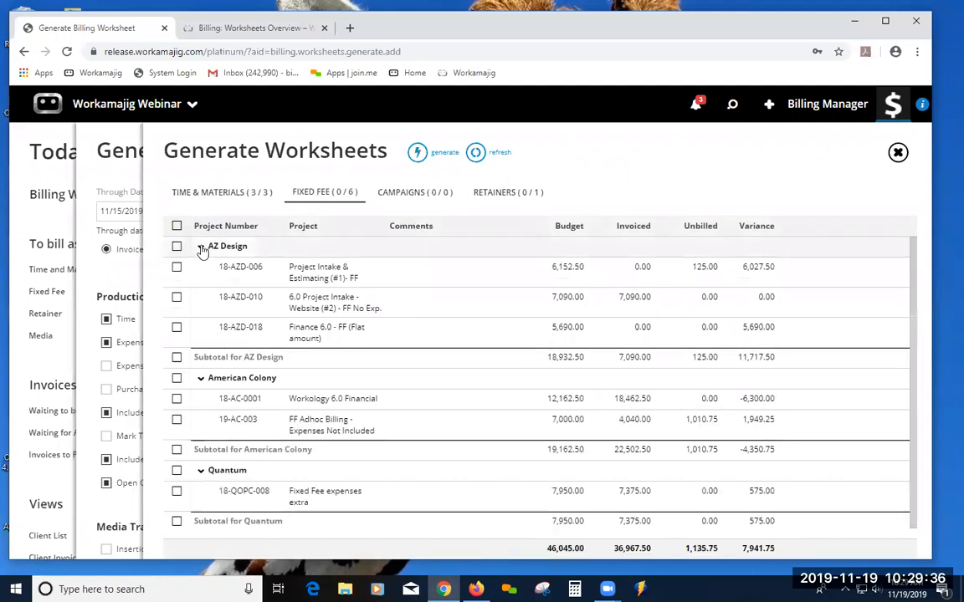
left_click(201, 247)
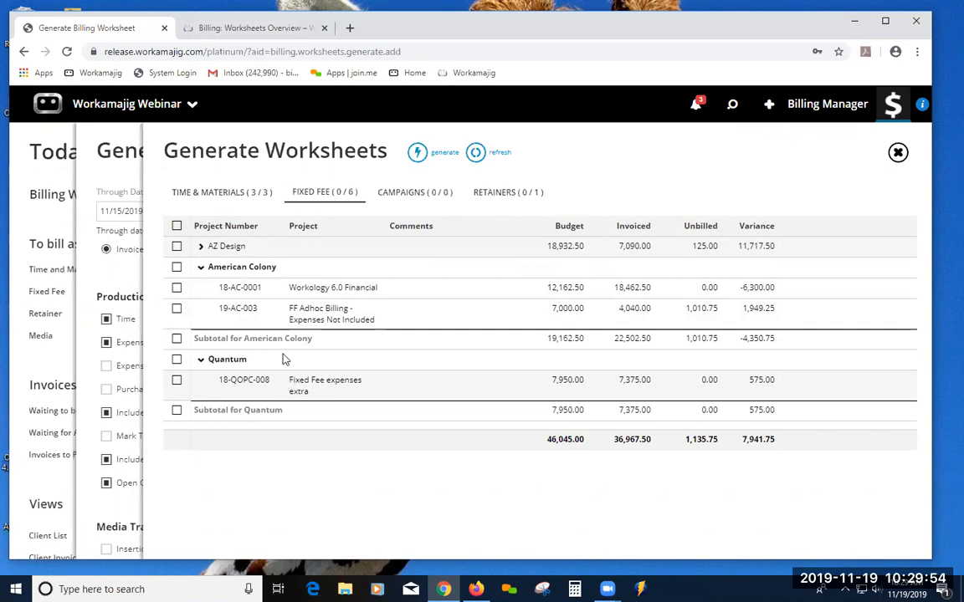
left_click(176, 267)
left_click(176, 360)
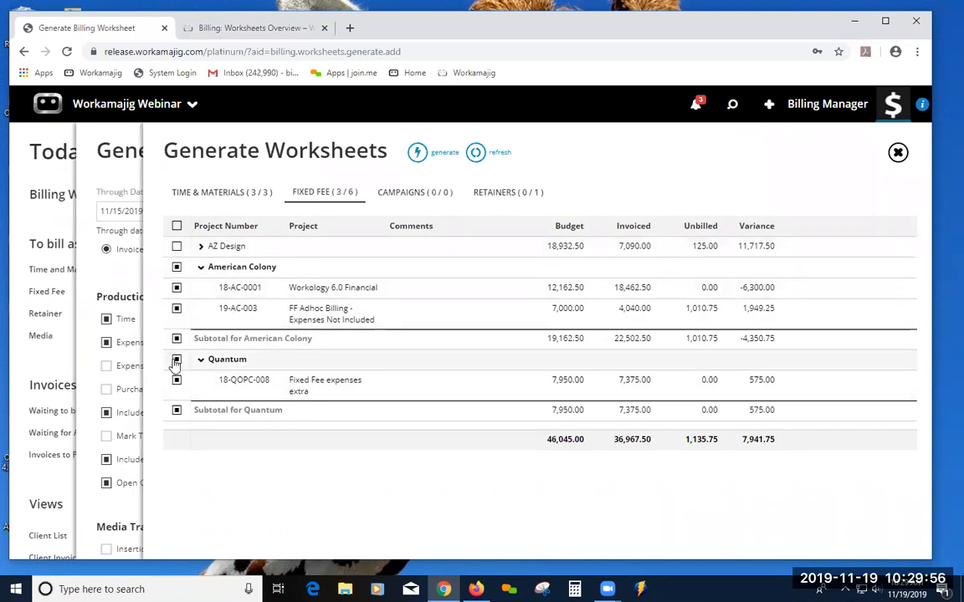
Check the campaigns available for worksheets and select all American Colony retainers
left_click(435, 202)
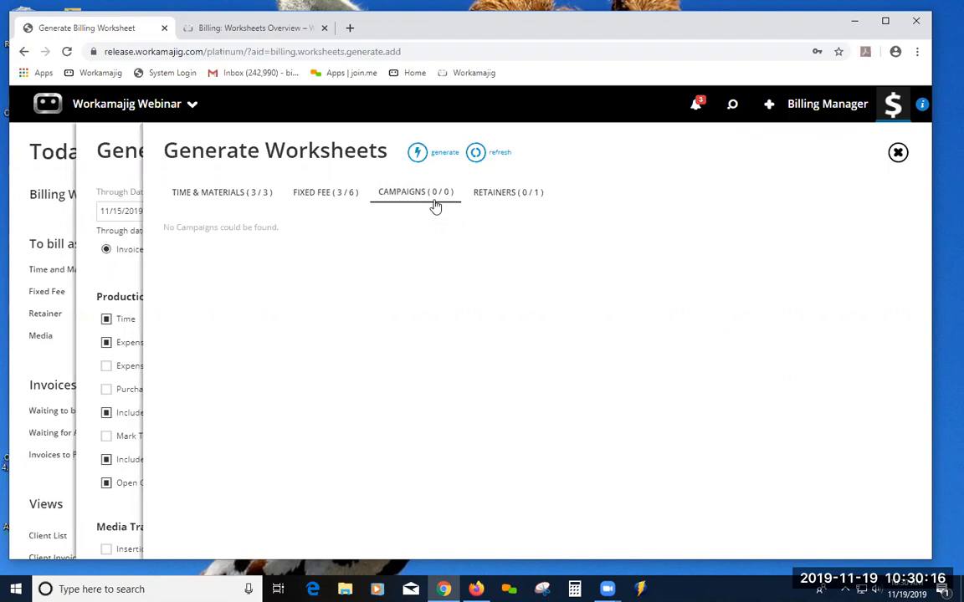
left_click(530, 200)
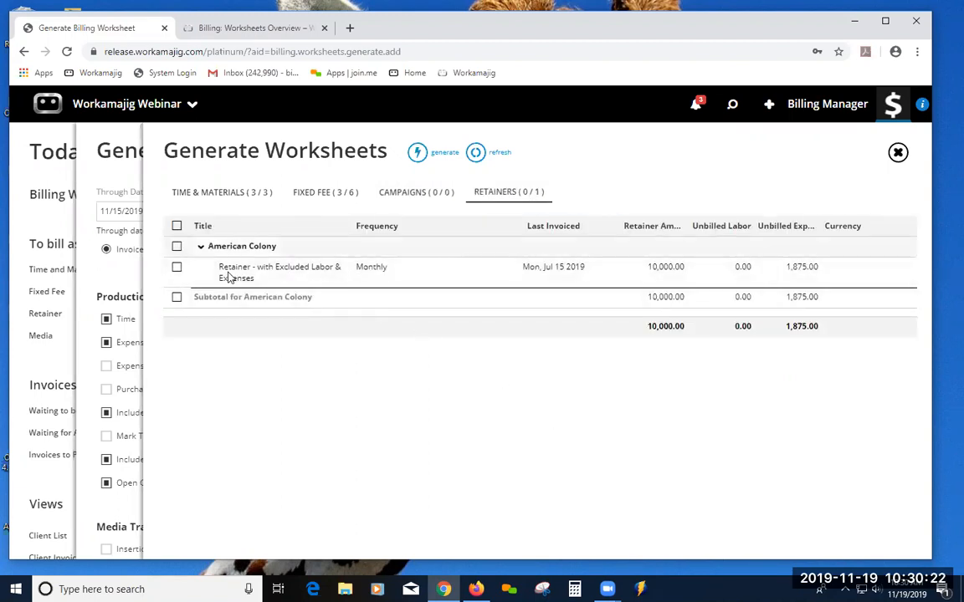
left_click(176, 246)
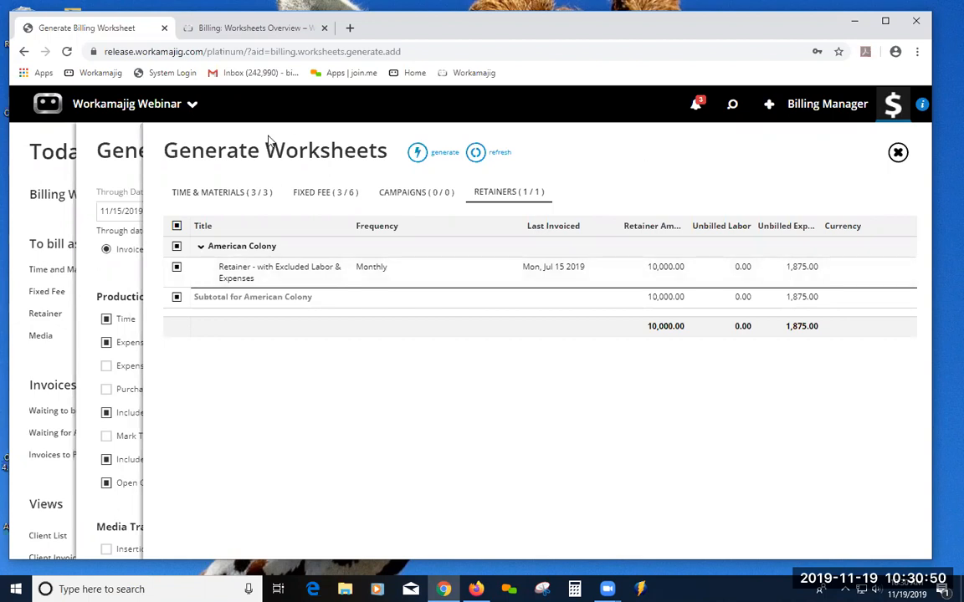
Generate the worksheets for the selected projects and retainer, and return to the refreshed billing Today page
left_click(439, 153)
left_click(898, 153)
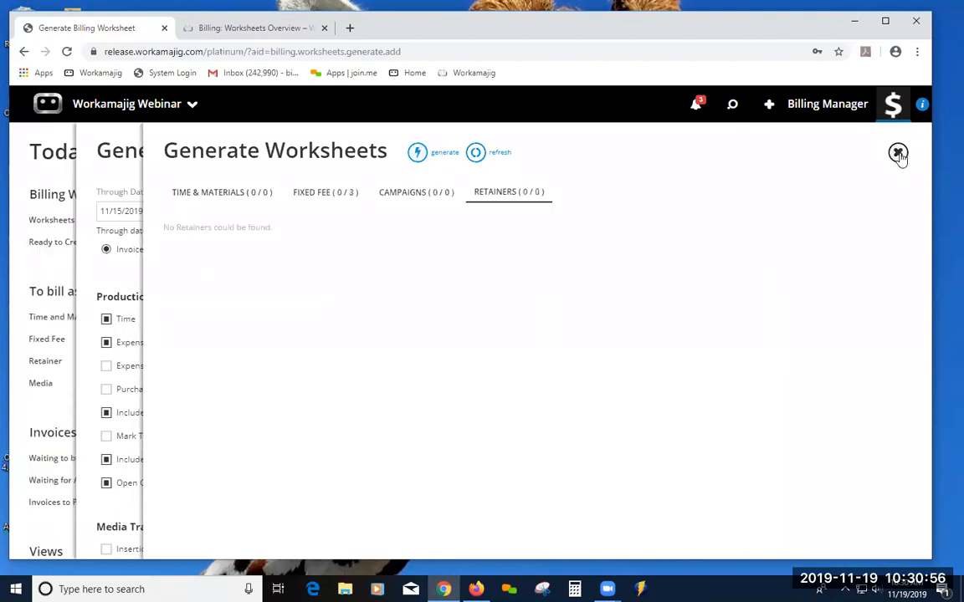
left_click(899, 154)
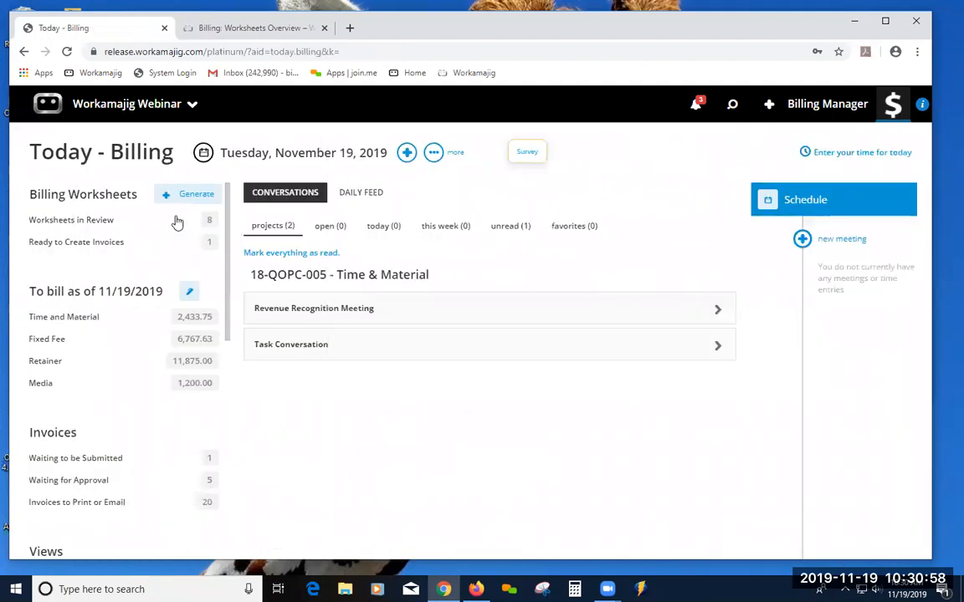
left_click(112, 105)
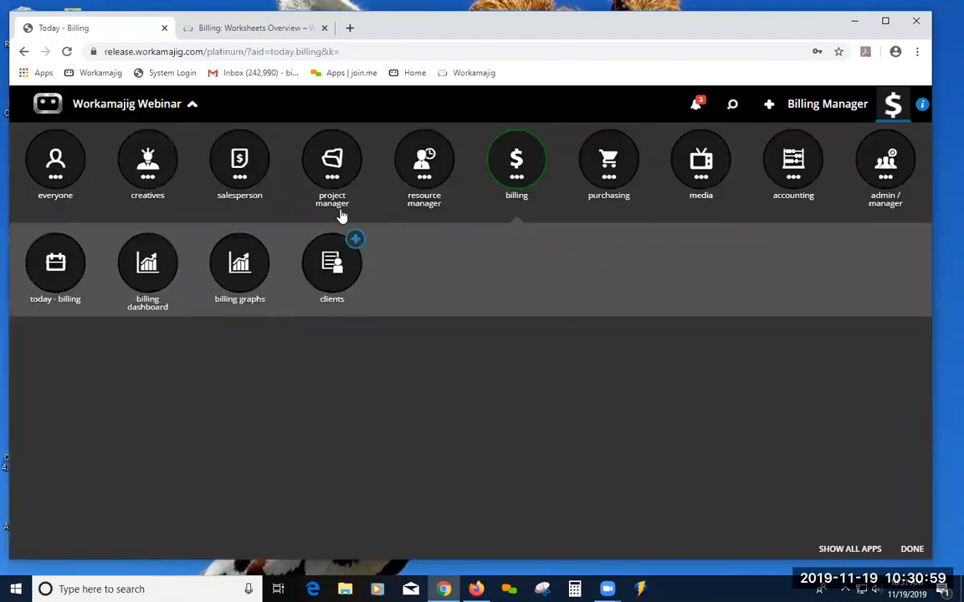
left_click(50, 244)
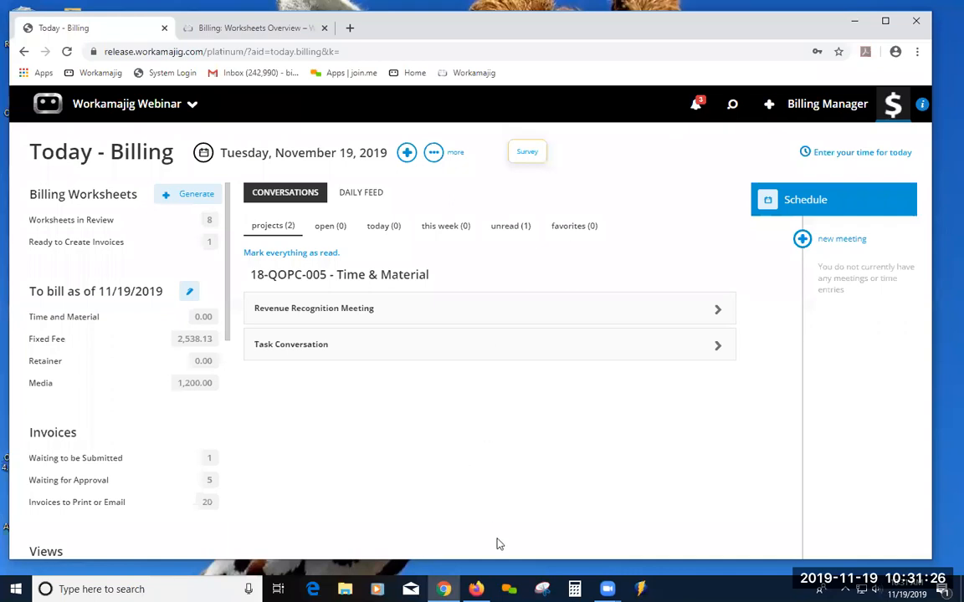
Switch to the project manager's Today page in Firefox, reload it and dismiss the welcome message
mouse_move(476, 589)
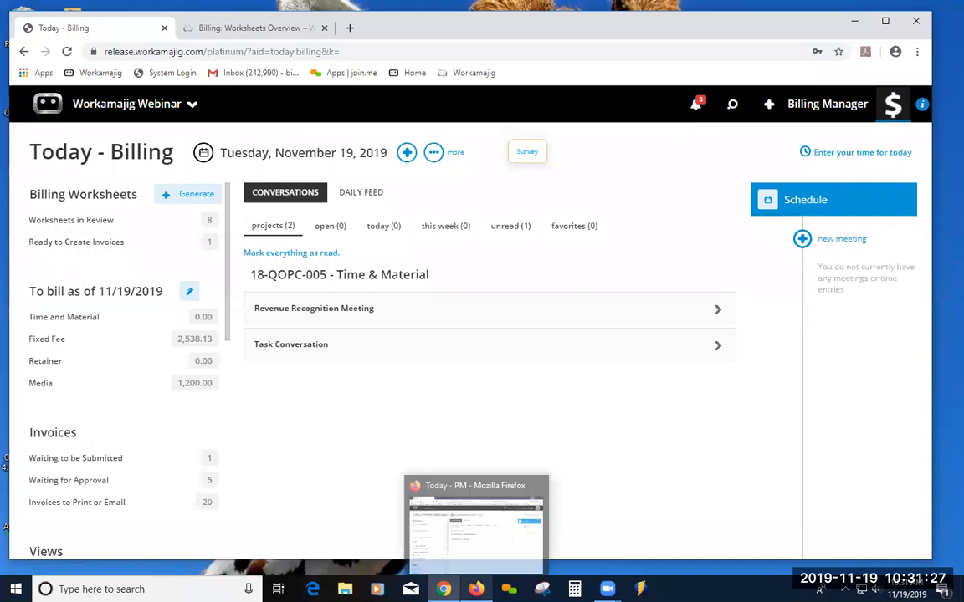
left_click(496, 539)
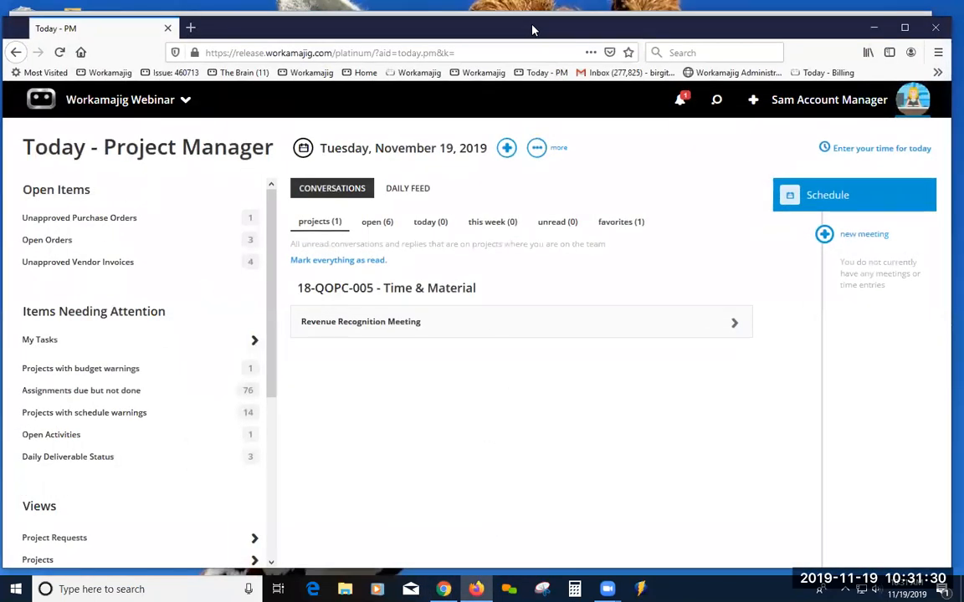
left_click_drag(534, 28, 531, 26)
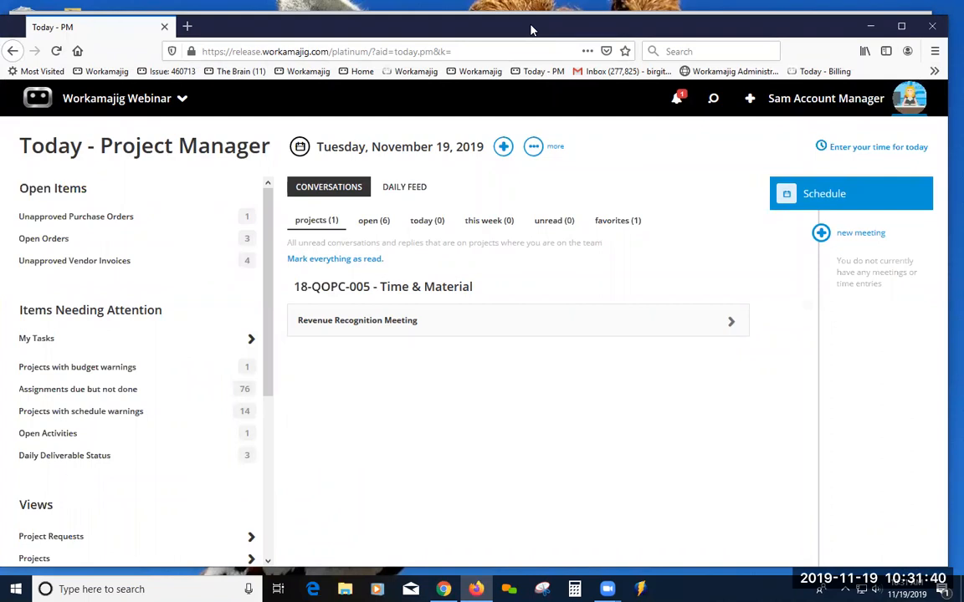
left_click_drag(532, 33, 533, 100)
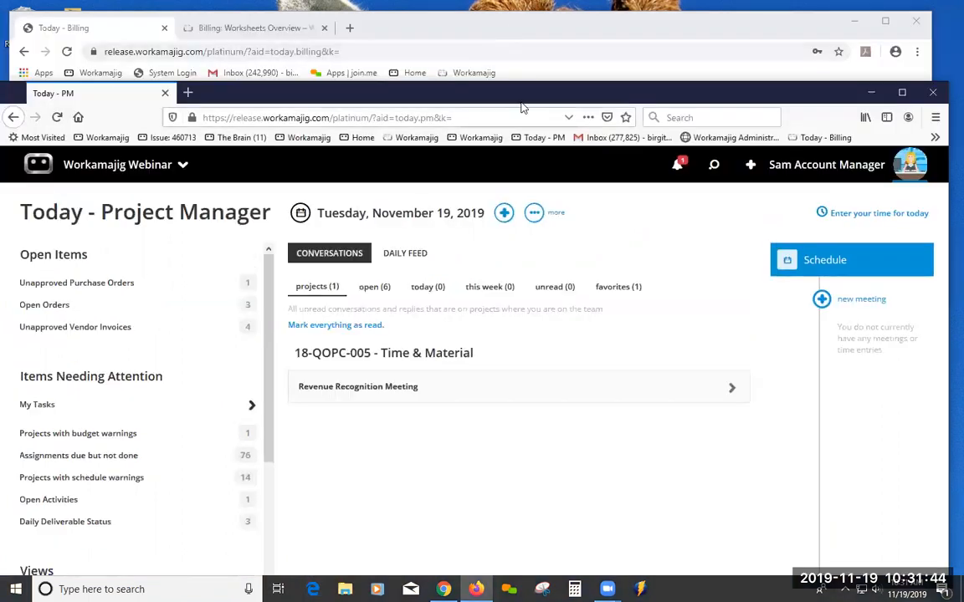
left_click_drag(525, 98, 530, 37)
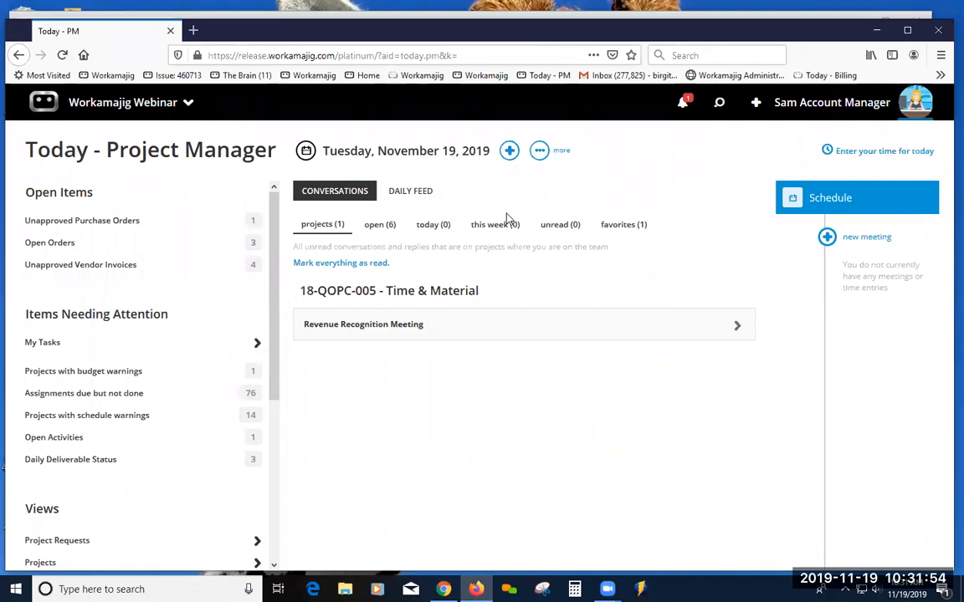
left_click(62, 55)
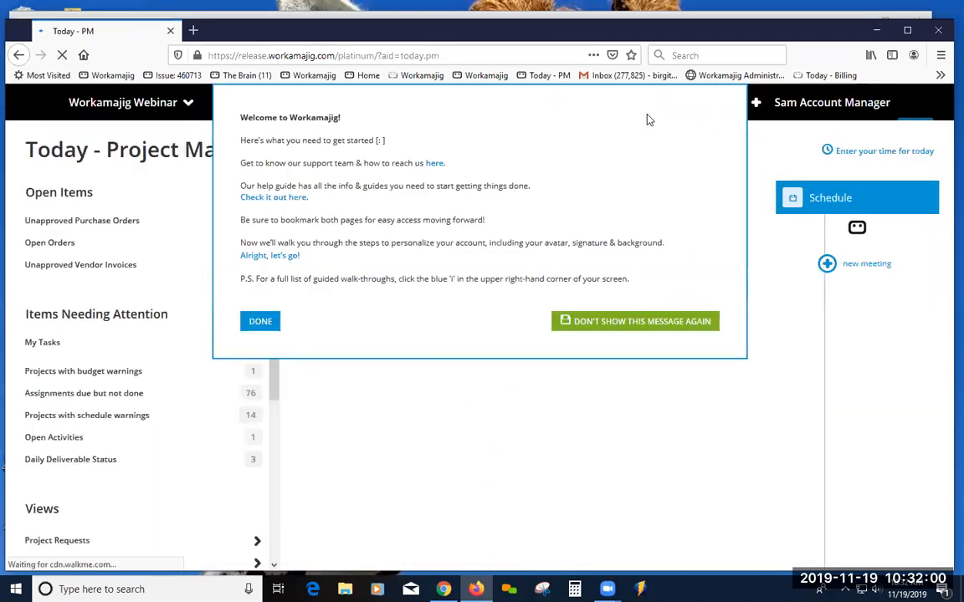
left_click(261, 321)
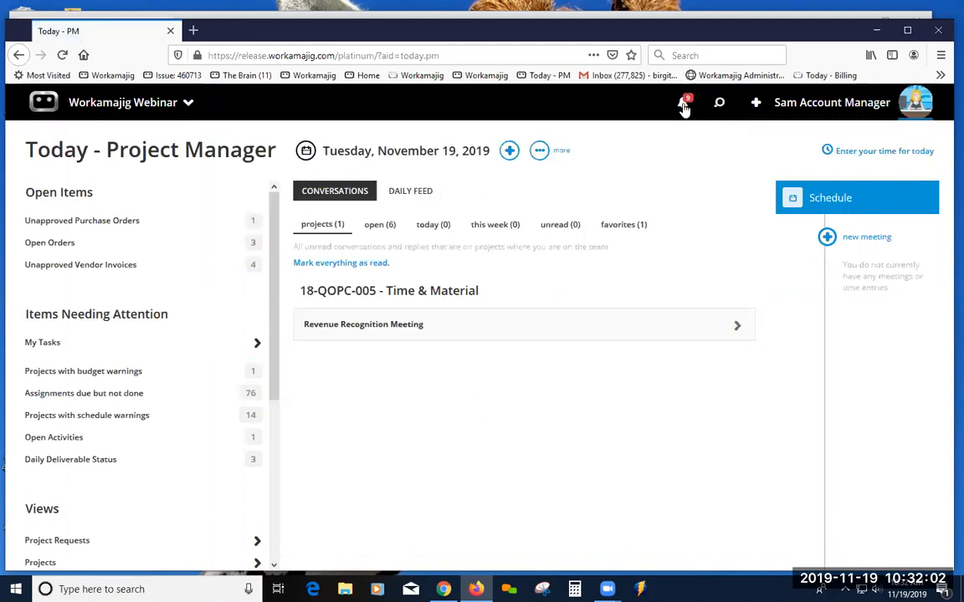
Show the billing worksheets to review from the notifications and open worksheet 8 for project 18-QOPC-004
left_click(683, 105)
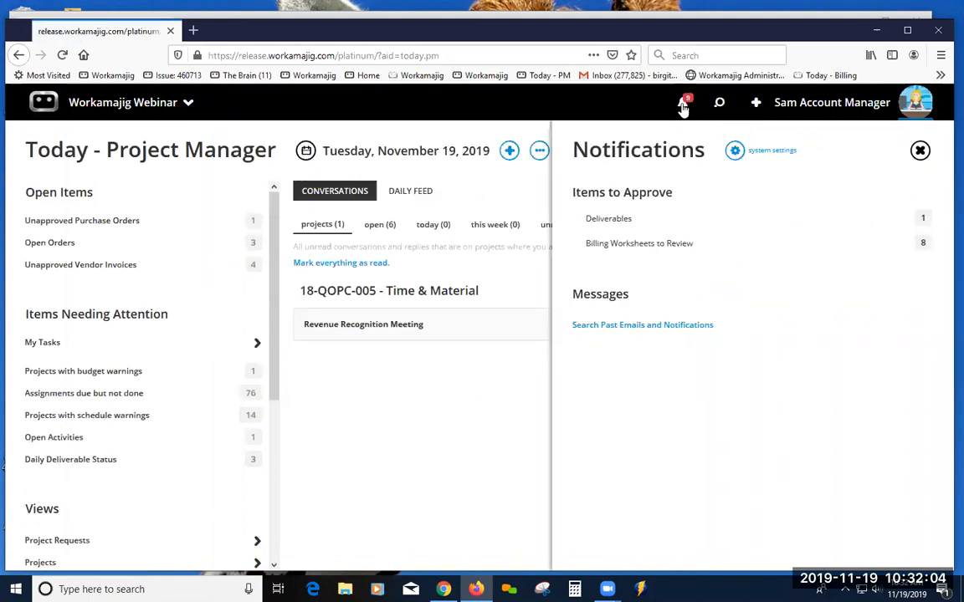
left_click(649, 244)
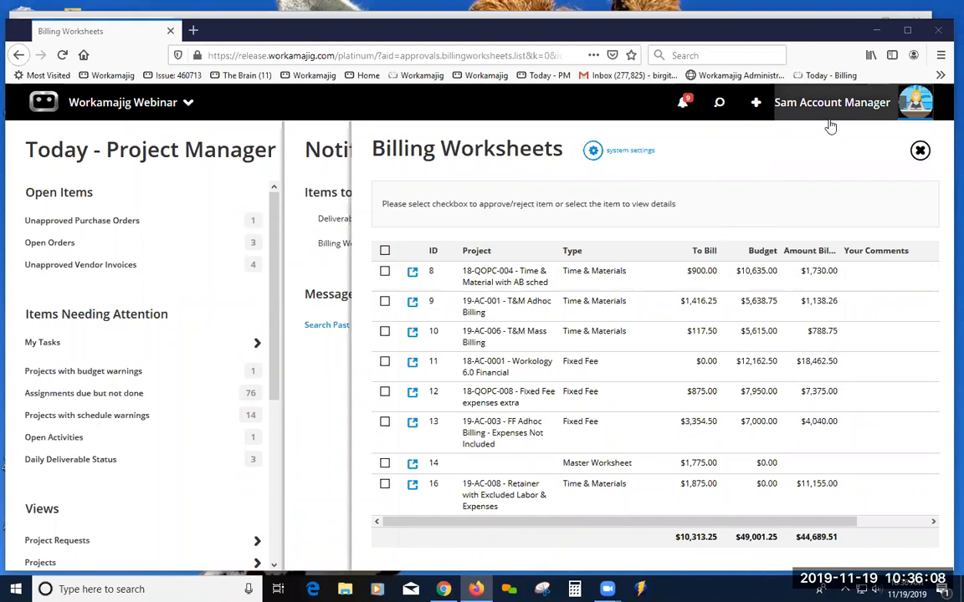
left_click(412, 273)
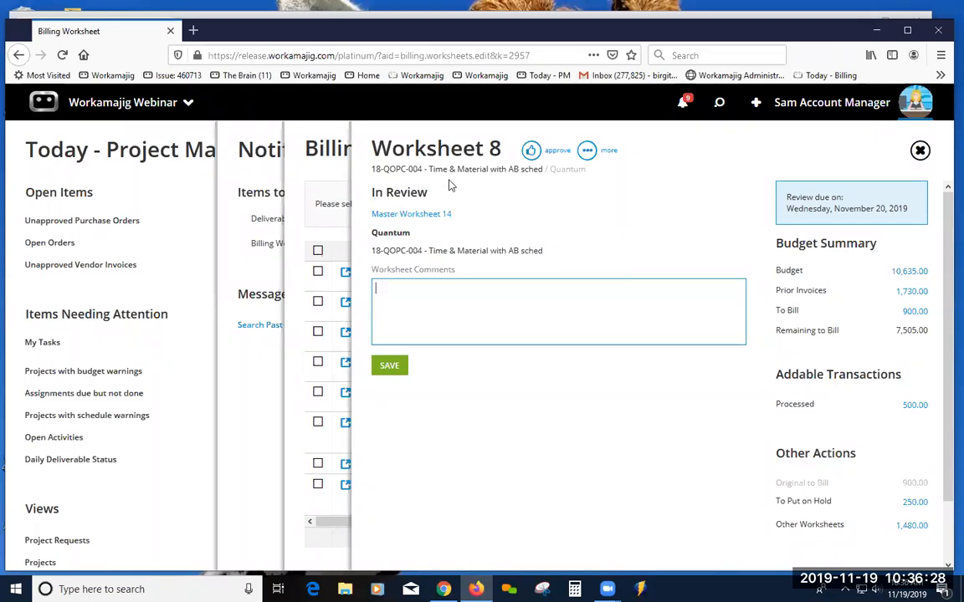
Examine worksheet 8's budget summary by task and its prior client invoices, including invoice INV--6
left_click(908, 276)
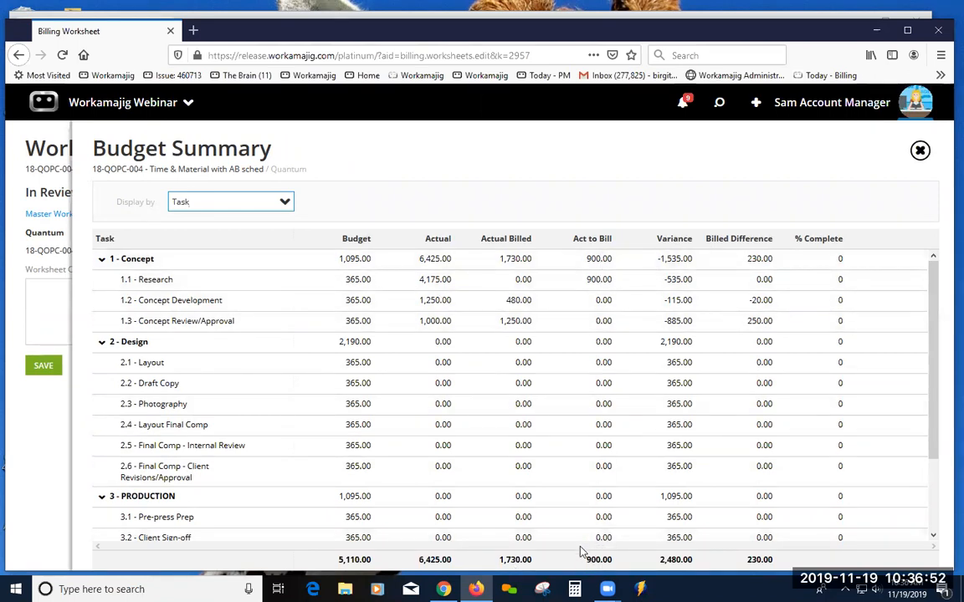
left_click(920, 151)
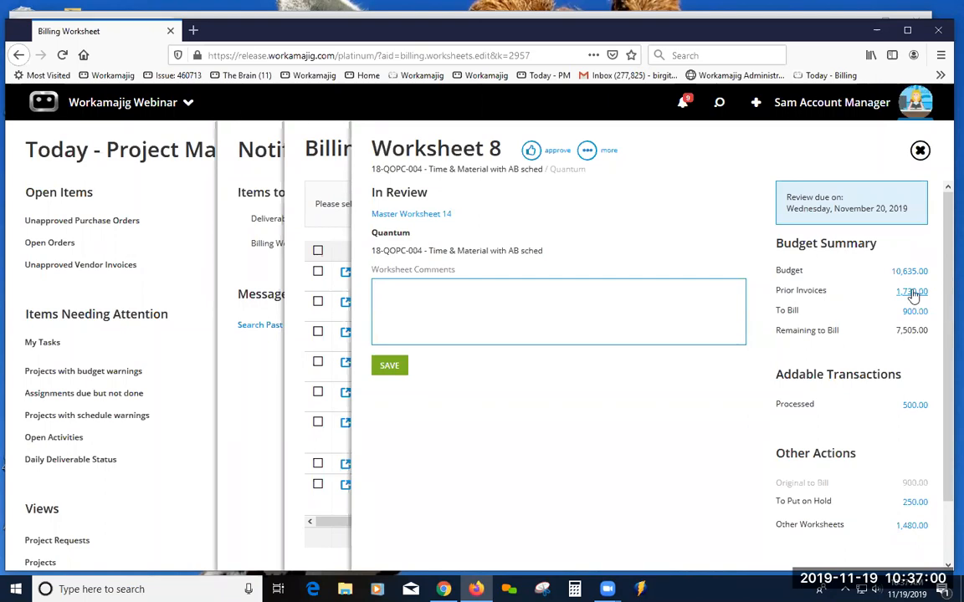
left_click(914, 293)
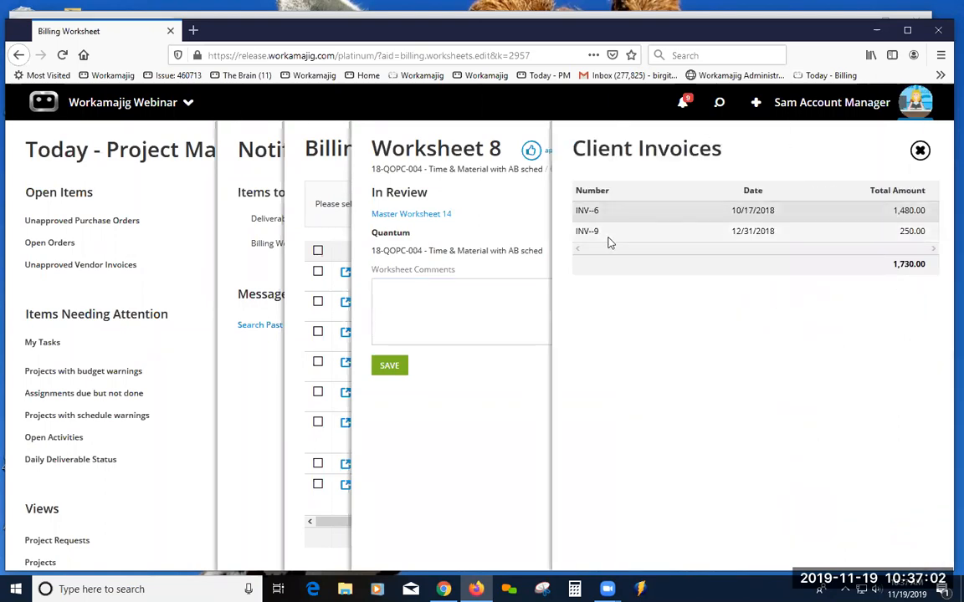
left_click(609, 212)
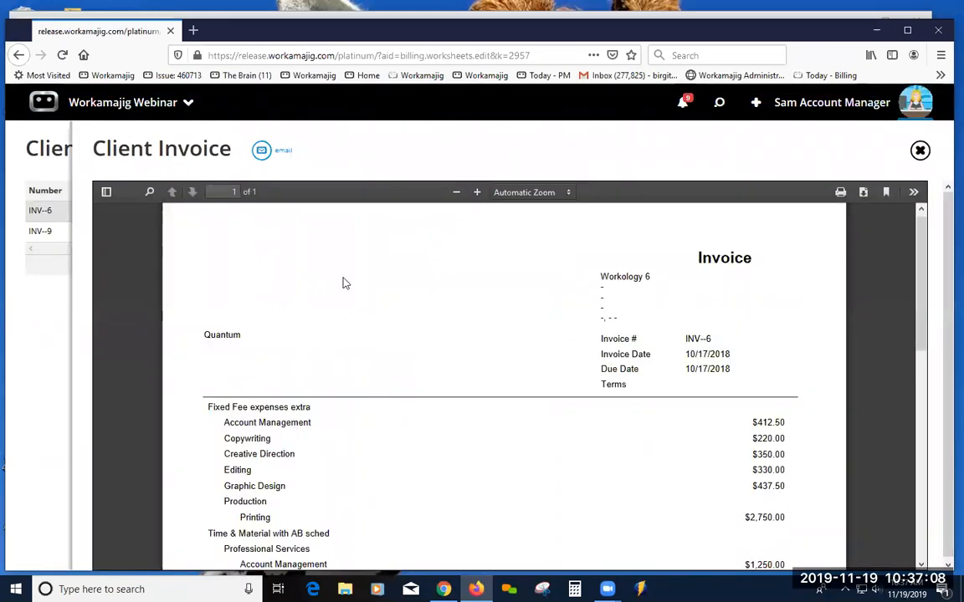
left_click(920, 151)
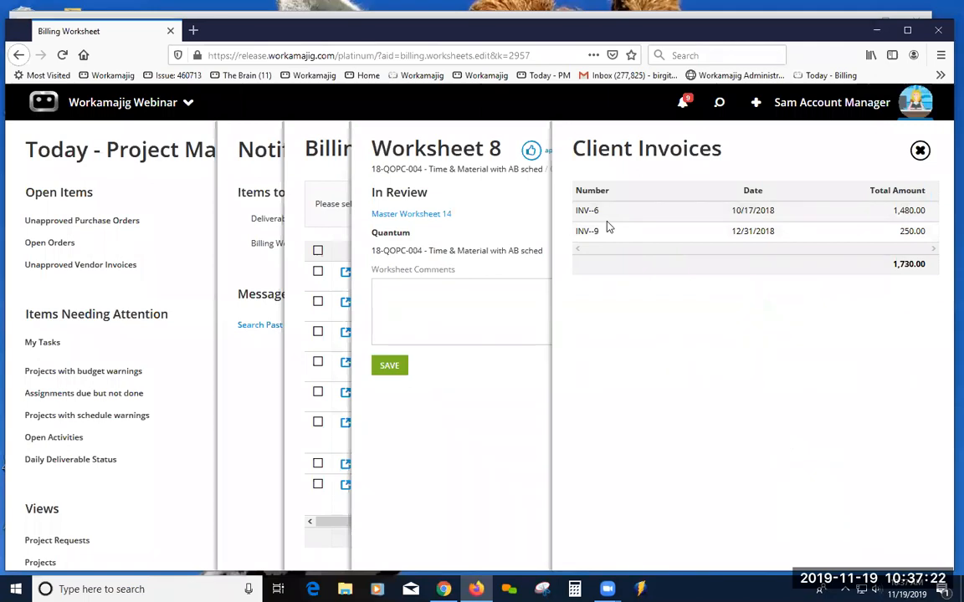
left_click(920, 150)
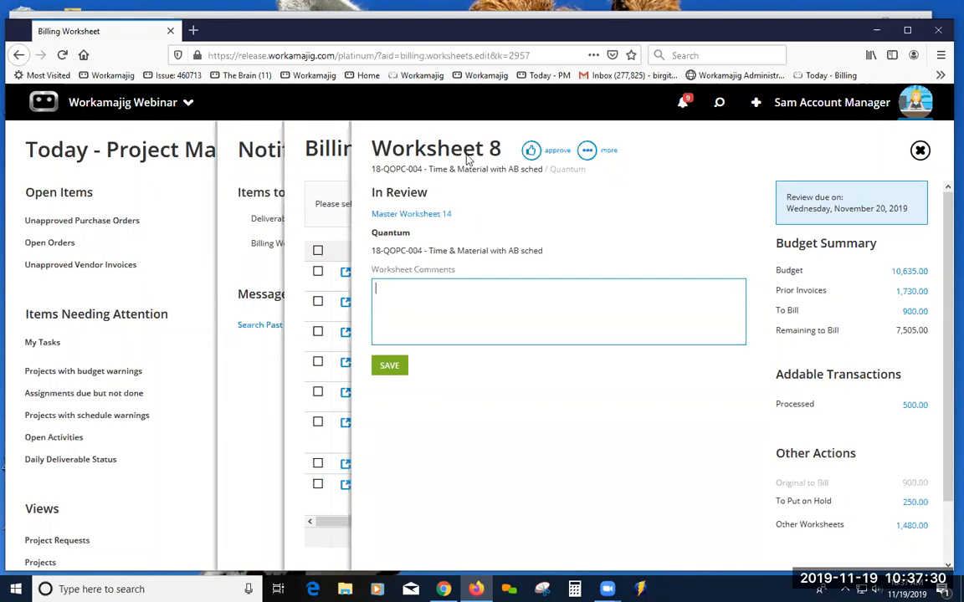
Among the worksheet's To Bill transactions, select the September 24, 2018 labor entry and review its transfer options and other available actions
left_click(914, 311)
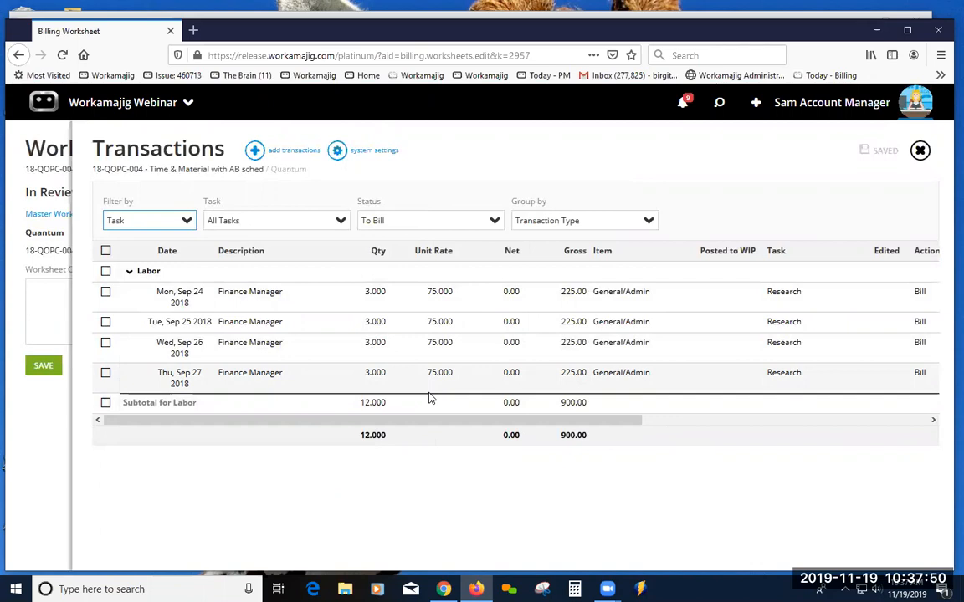
left_click(106, 292)
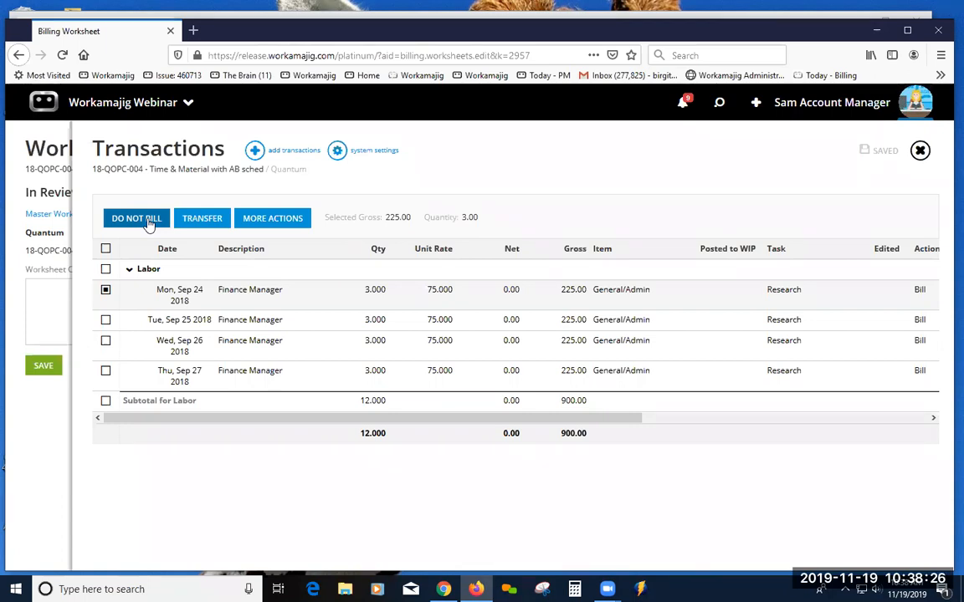
left_click(221, 220)
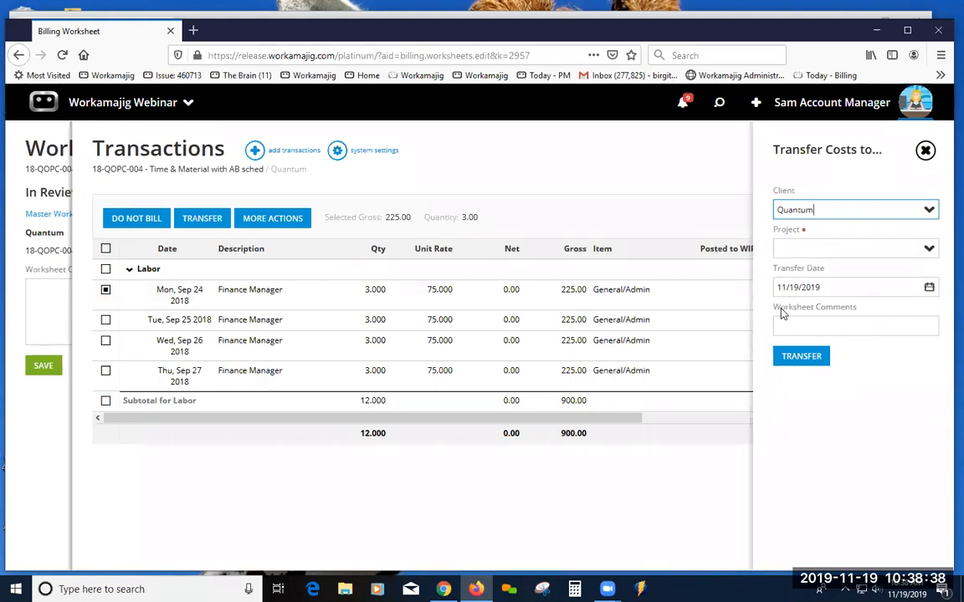
left_click(925, 150)
left_click(281, 219)
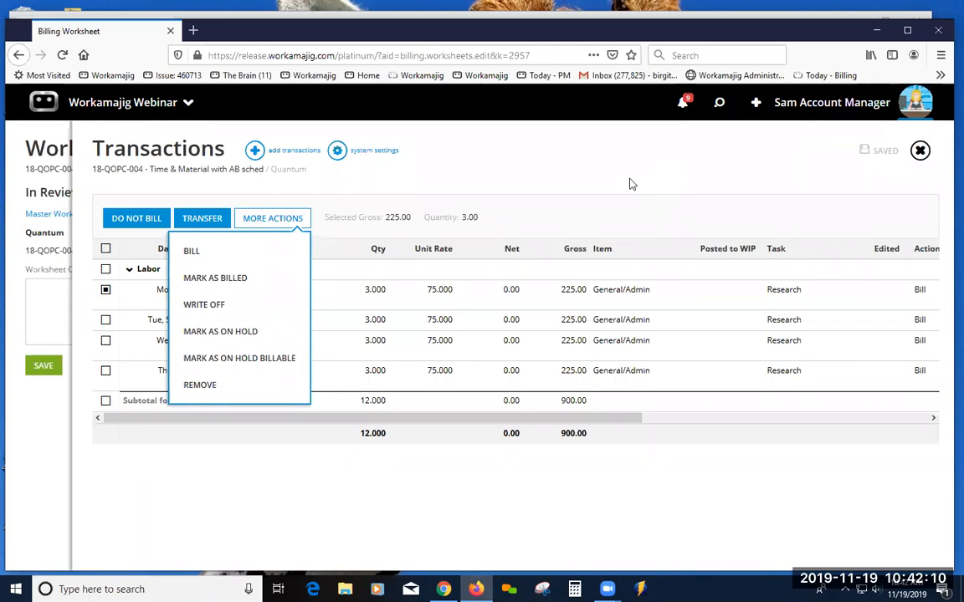
left_click(694, 174)
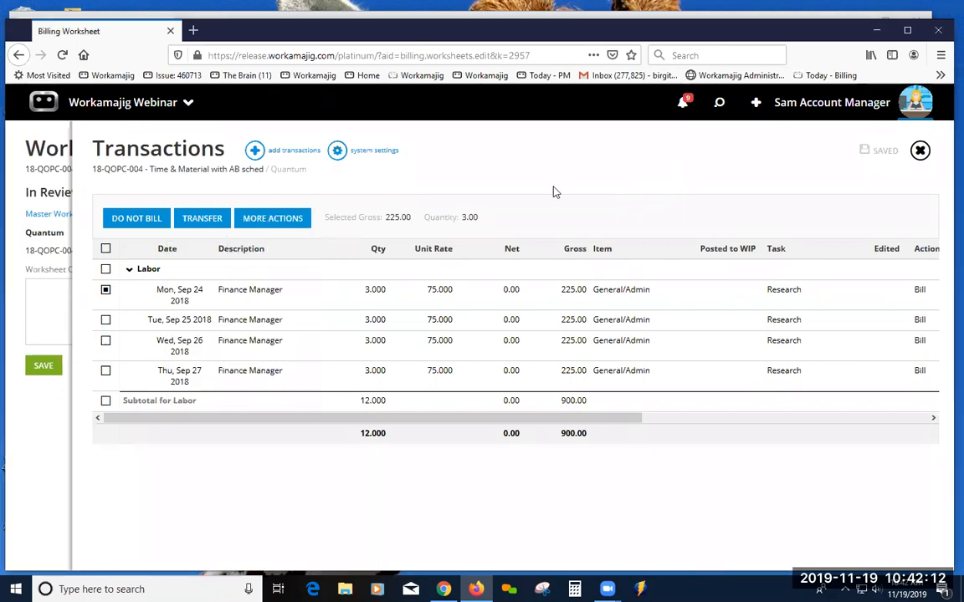
Review the write-off reasons offered for the selected labor entry and close the write-off form without applying one
left_click(273, 218)
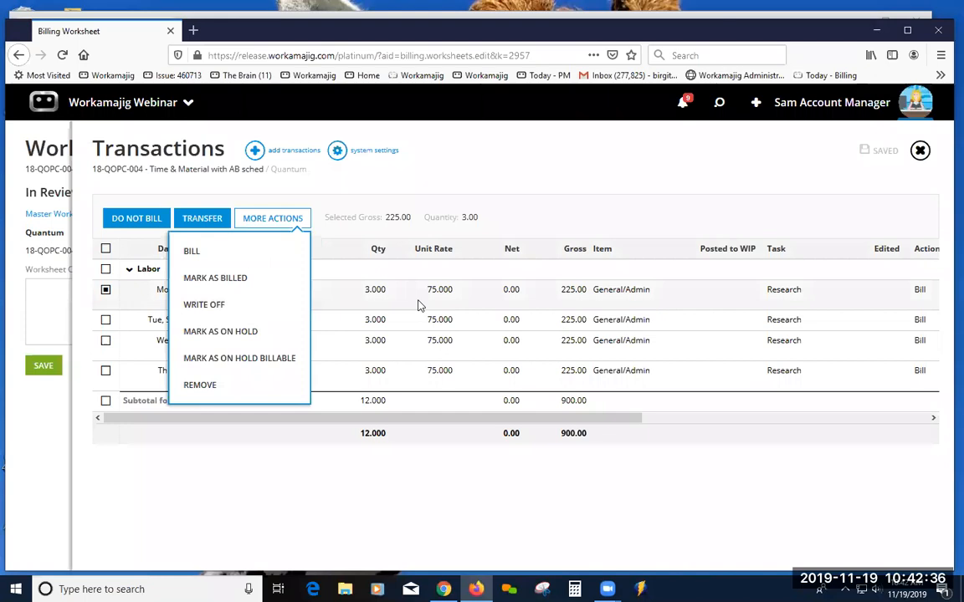
left_click(209, 305)
left_click(927, 212)
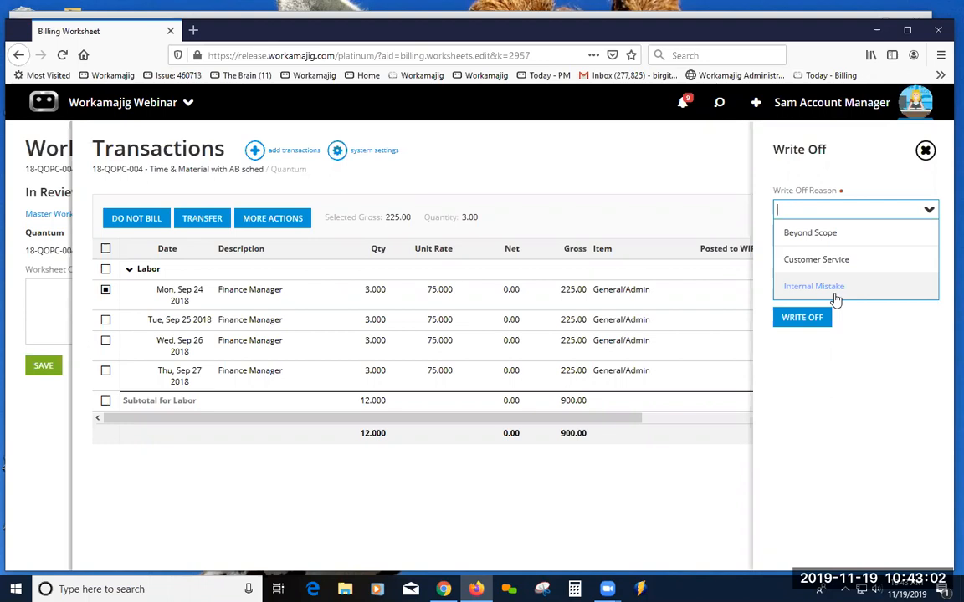
left_click(924, 152)
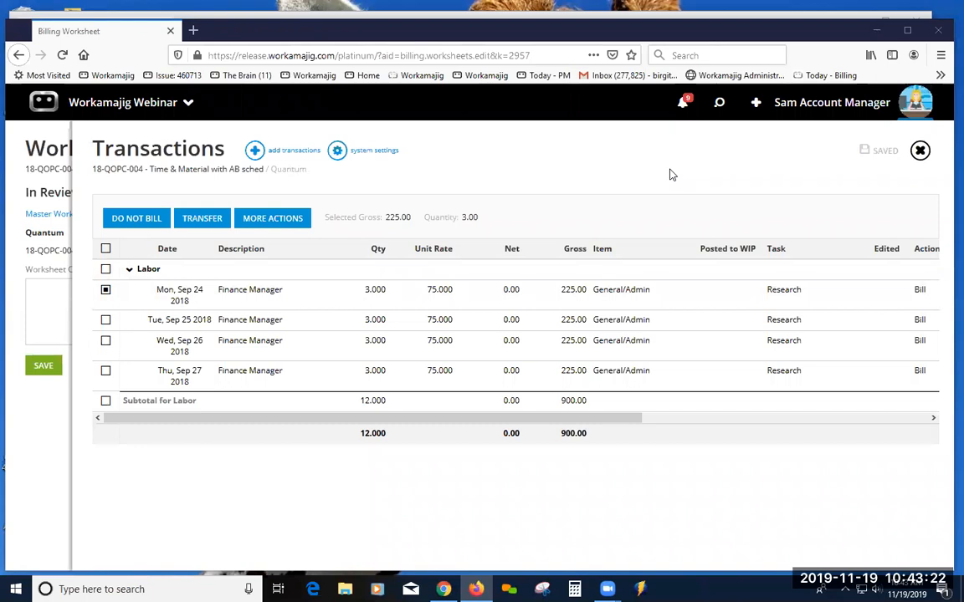
Mark the September 24, 2018 labor entry as Do Not Bill and filter the transactions by the Not To Bill status
left_click(139, 219)
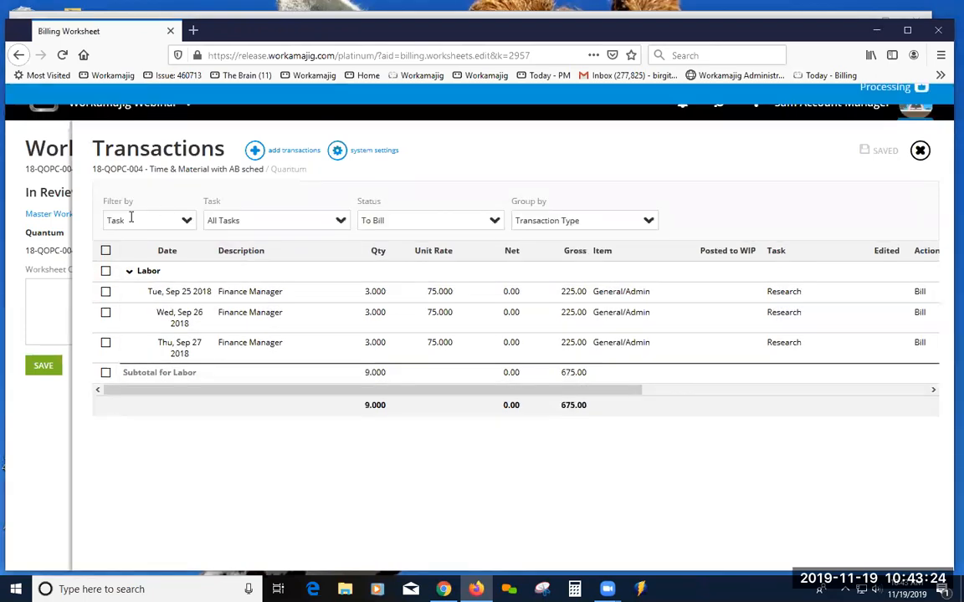
left_click(493, 224)
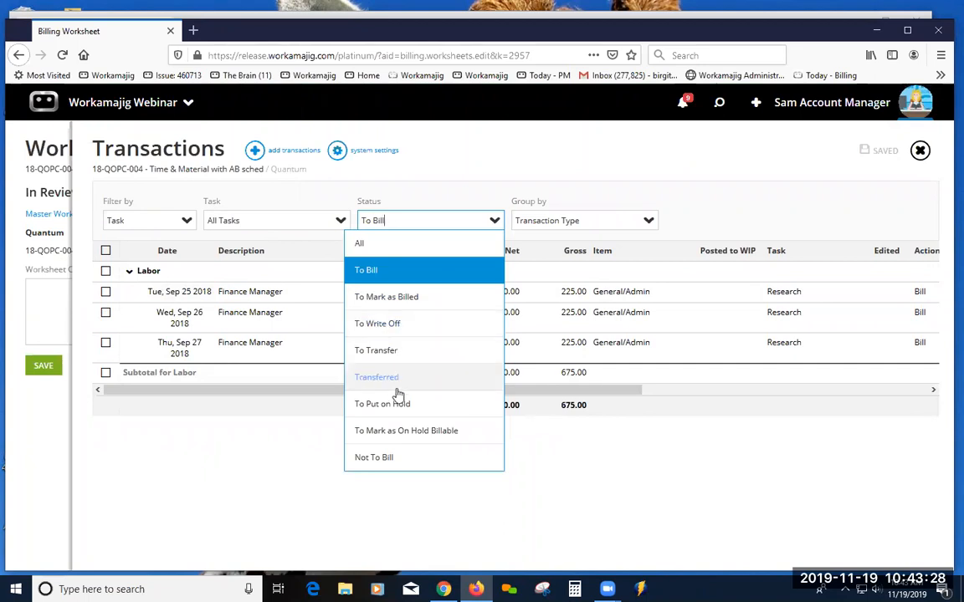
left_click(391, 461)
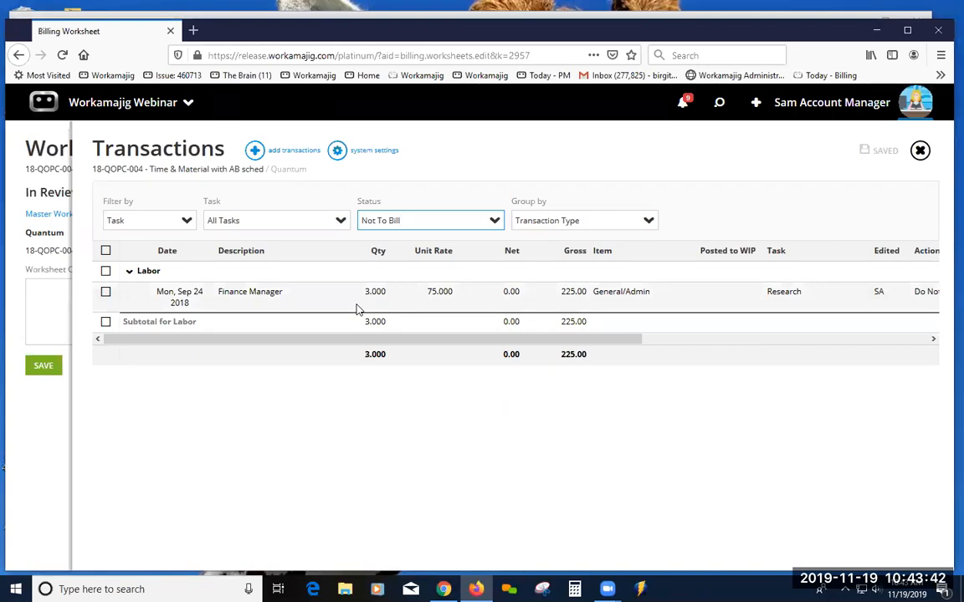
Bill the September 24, 2018 labor entry at 100% of actual and filter the transactions by the To Bill status
left_click(106, 271)
left_click(268, 226)
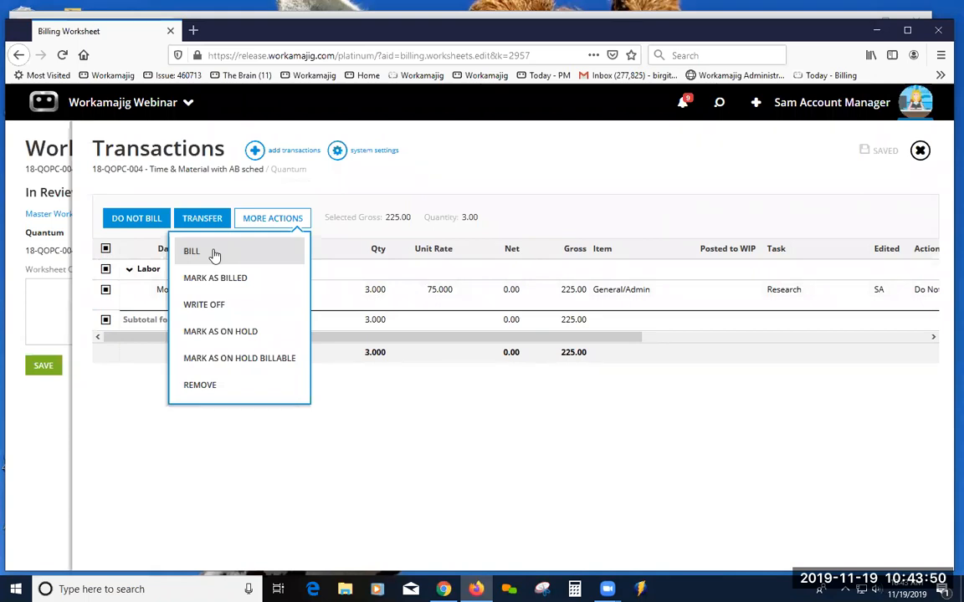
left_click(214, 255)
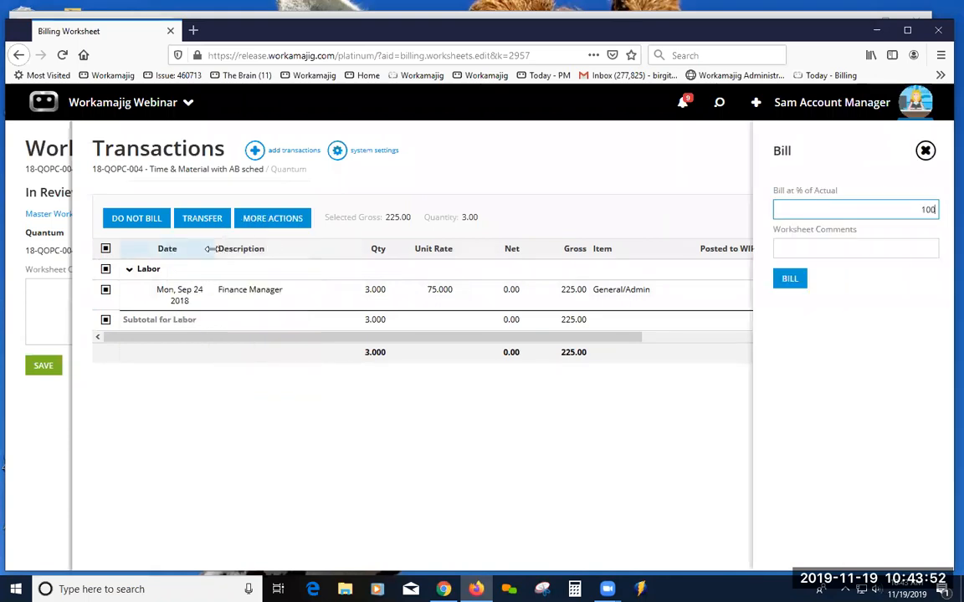
left_click(792, 280)
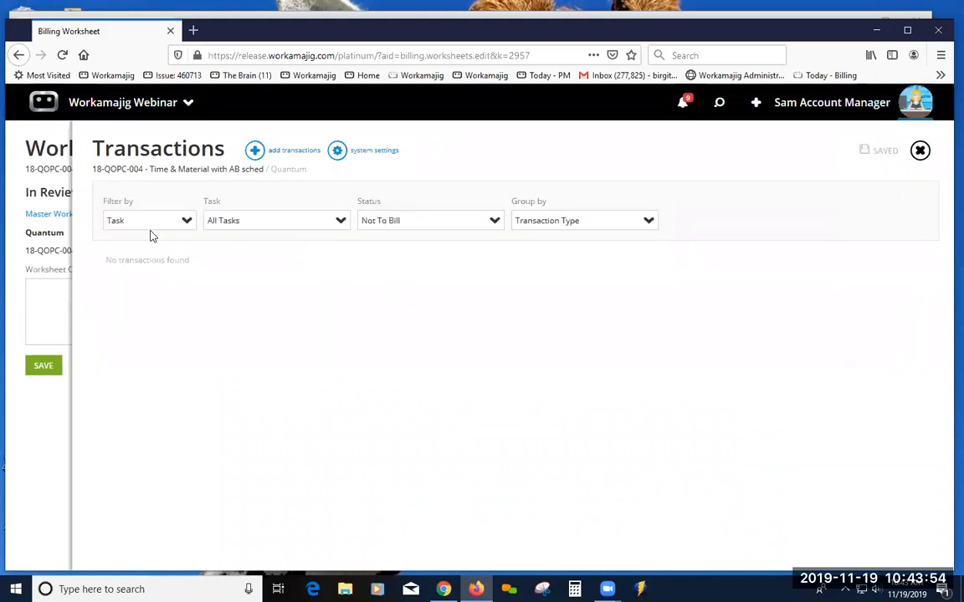
left_click(447, 224)
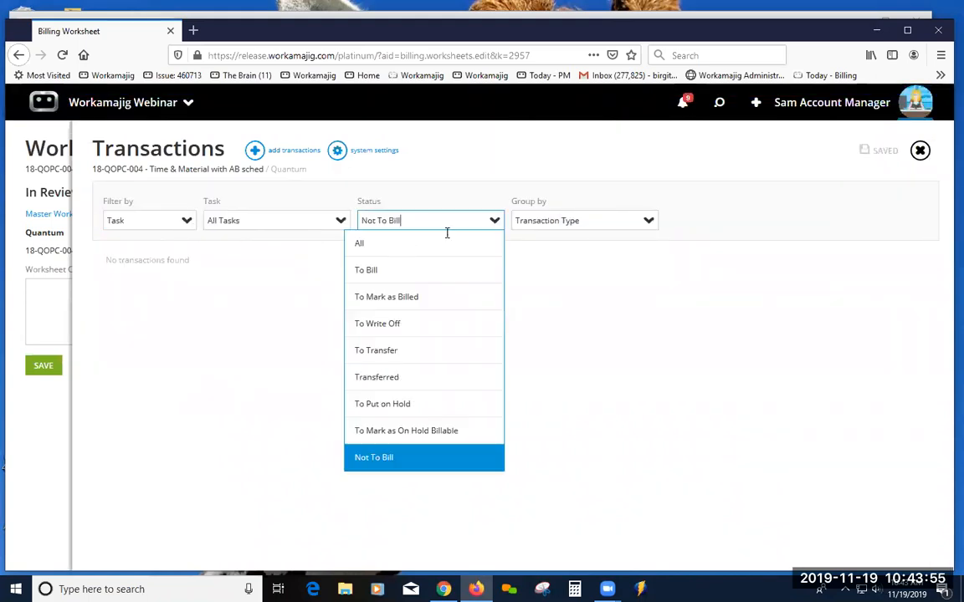
left_click(375, 270)
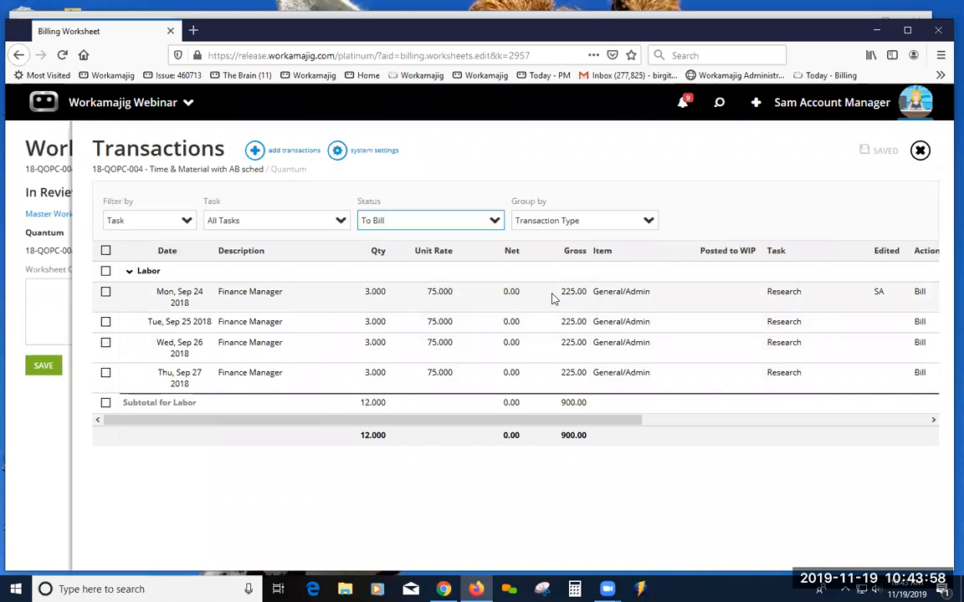
Mark the September 24, 2018 labor entry as On Hold without a comment and return to worksheet 8
left_click(105, 292)
left_click(277, 221)
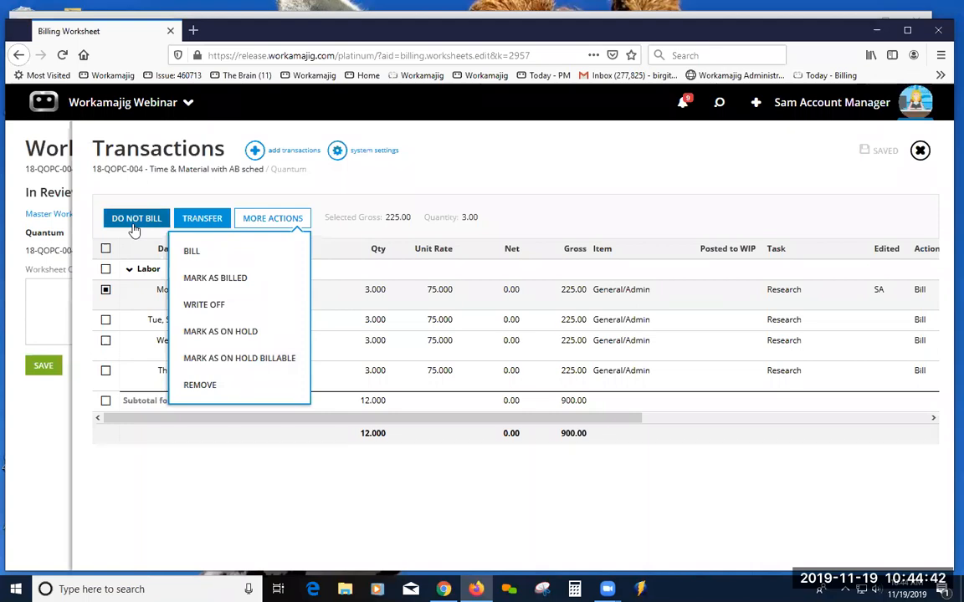
left_click(213, 335)
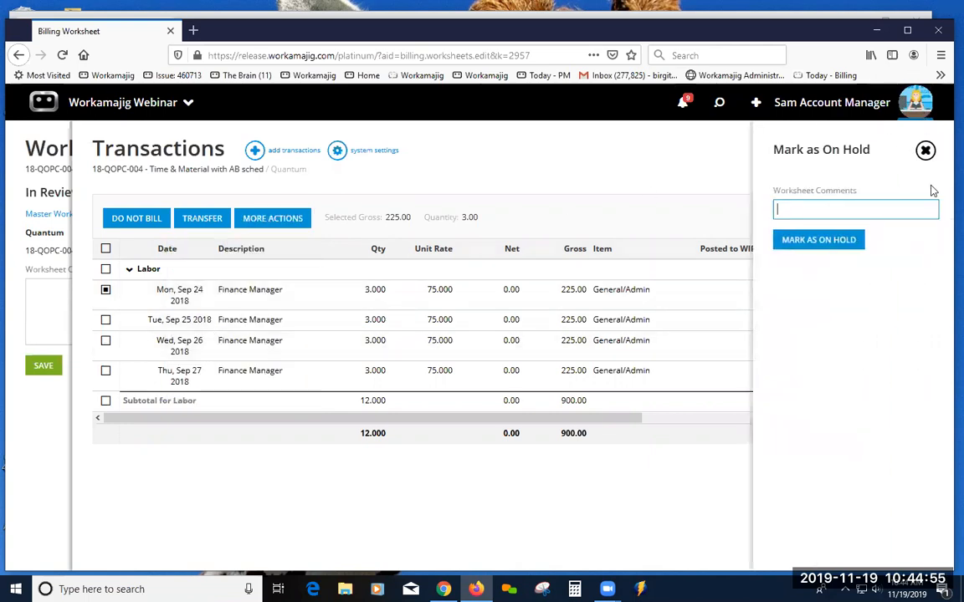
left_click(844, 244)
left_click(920, 152)
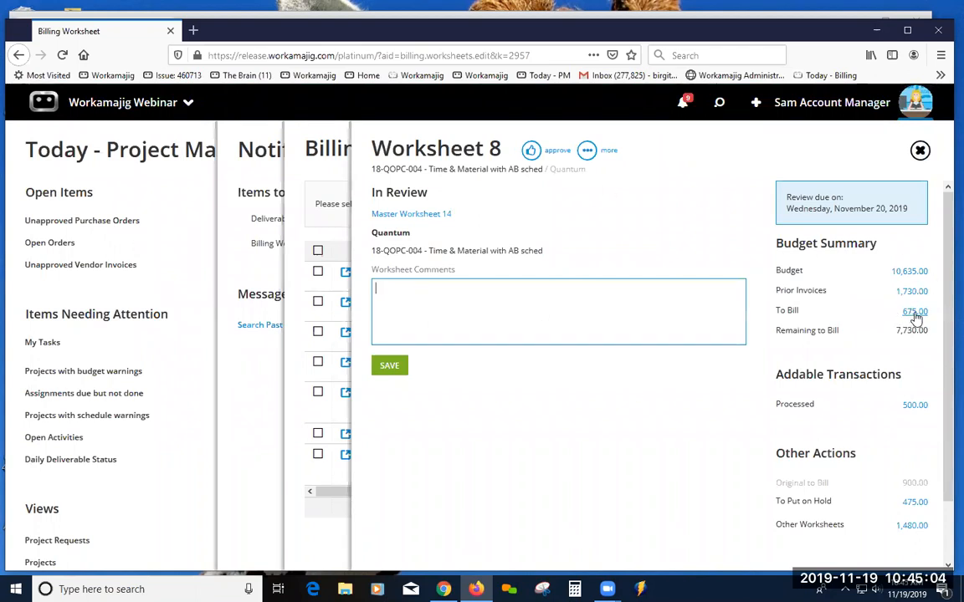
Bill all of worksheet 8's To Put on Hold transactions at 100% of actual and filter by the To Bill status
left_click(915, 503)
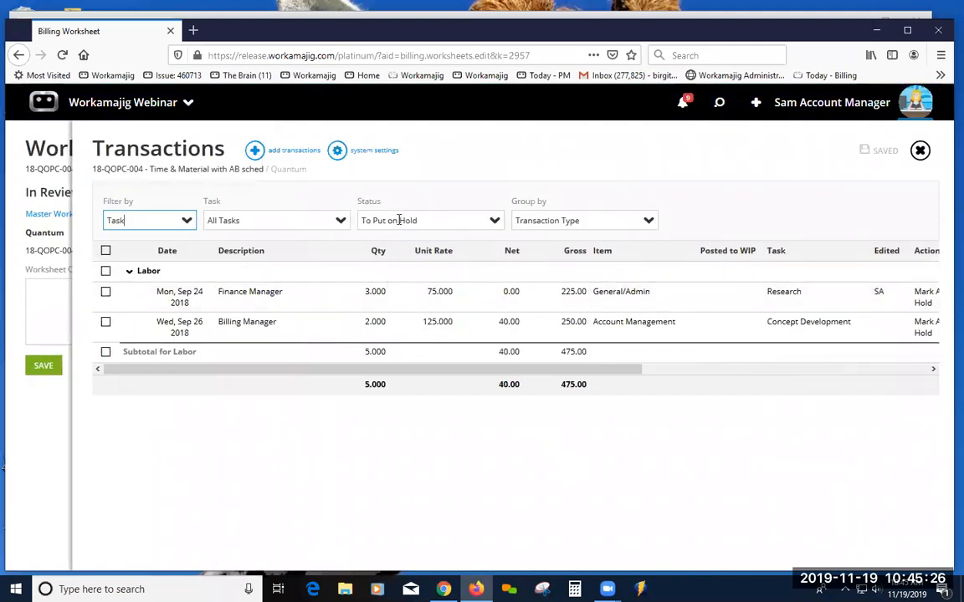
left_click(105, 260)
left_click(253, 222)
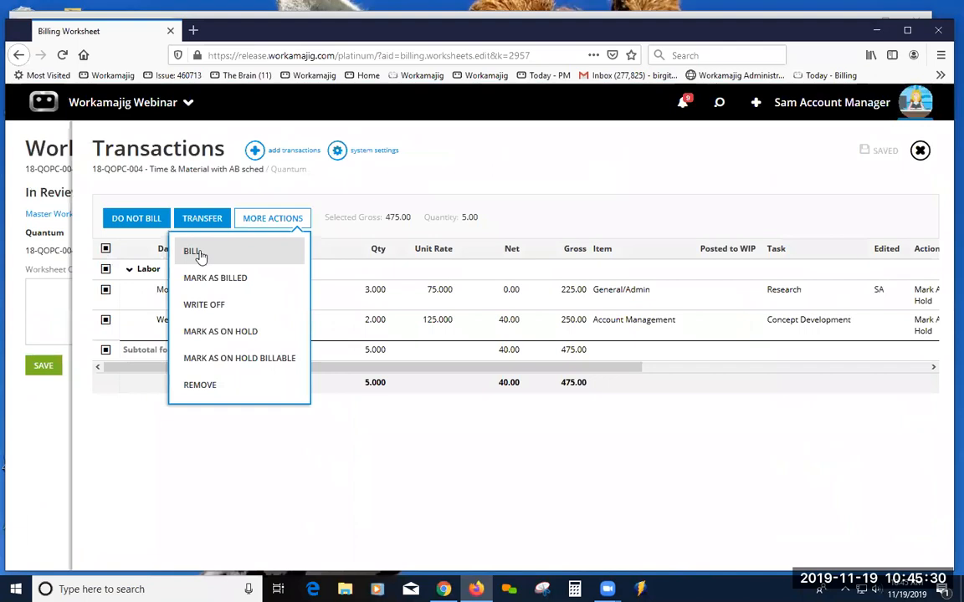
left_click(200, 256)
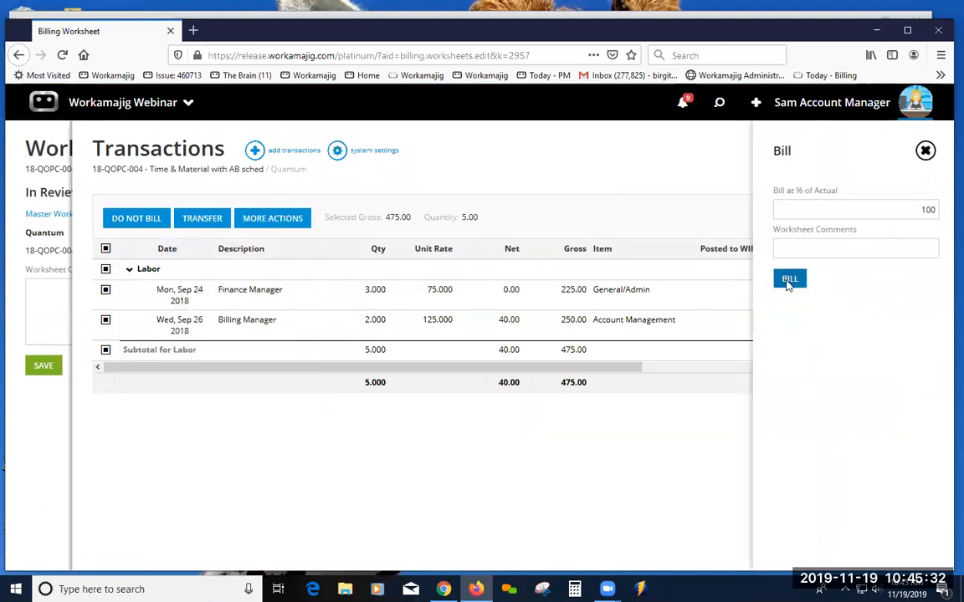
left_click(789, 278)
left_click(492, 221)
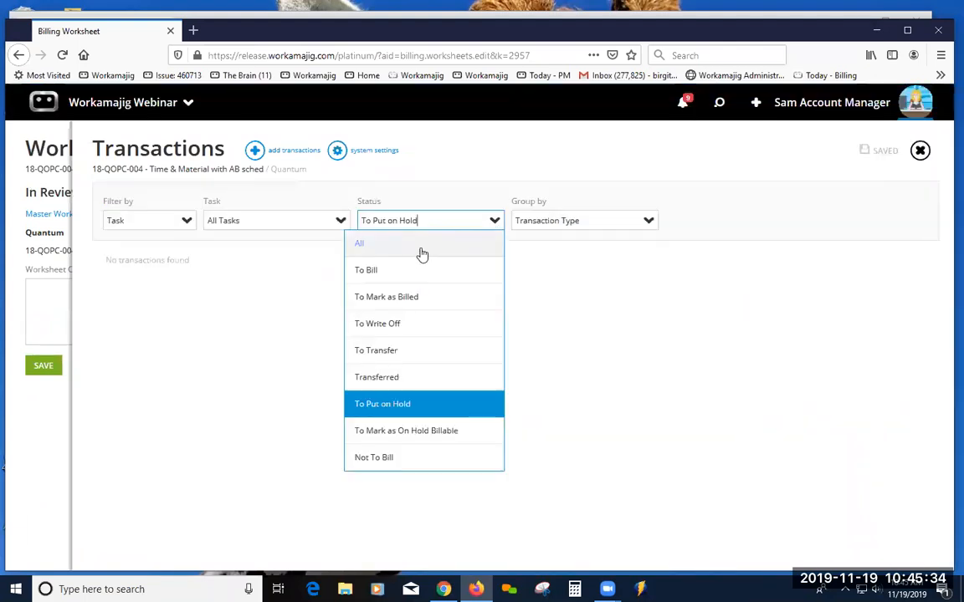
left_click(386, 271)
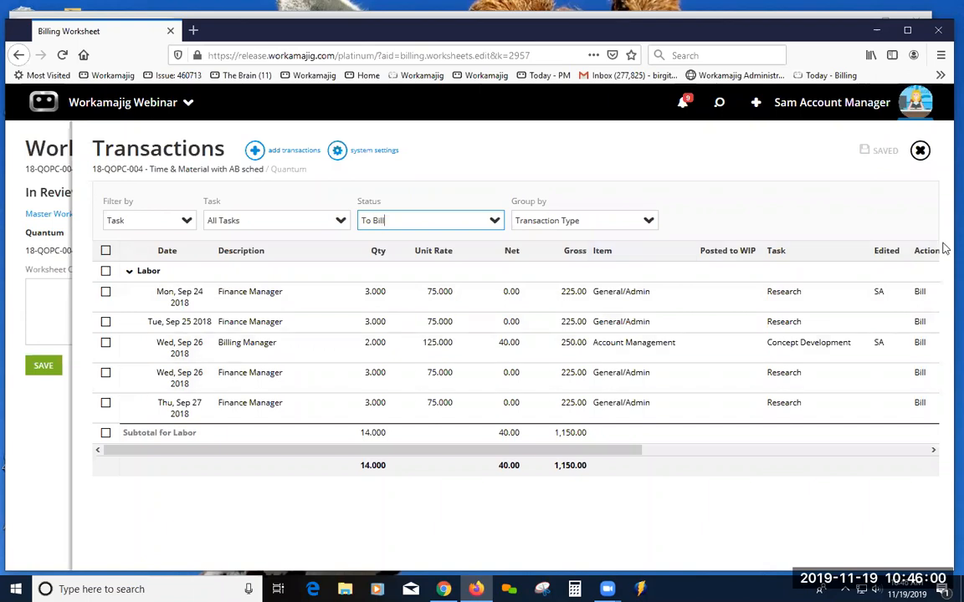
Check the unbilled transactions in project 18-QOPC-004's billing, return to the worksheet transactions and leave the September 24, 2018 labor entry unselected
left_click(106, 293)
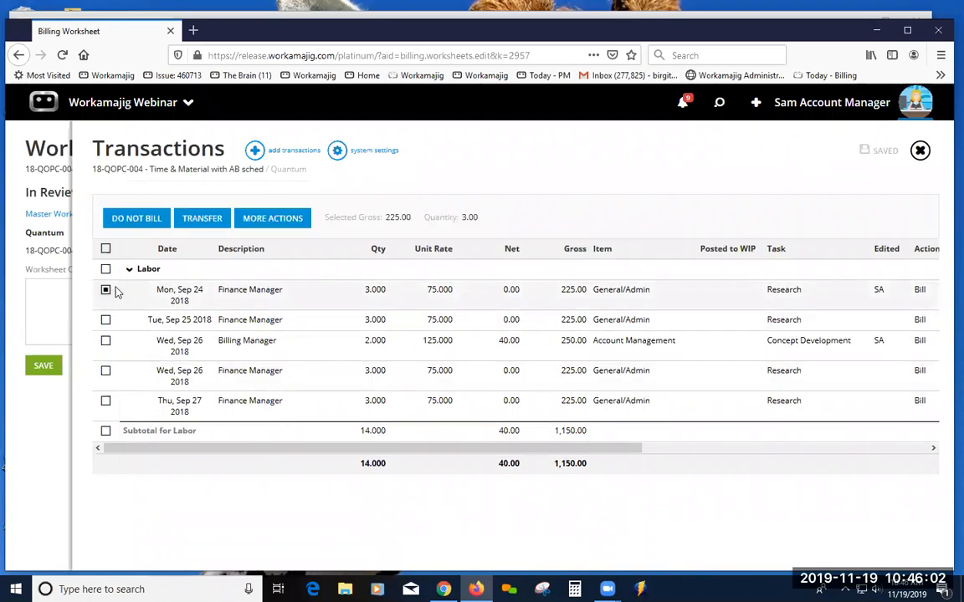
left_click(276, 220)
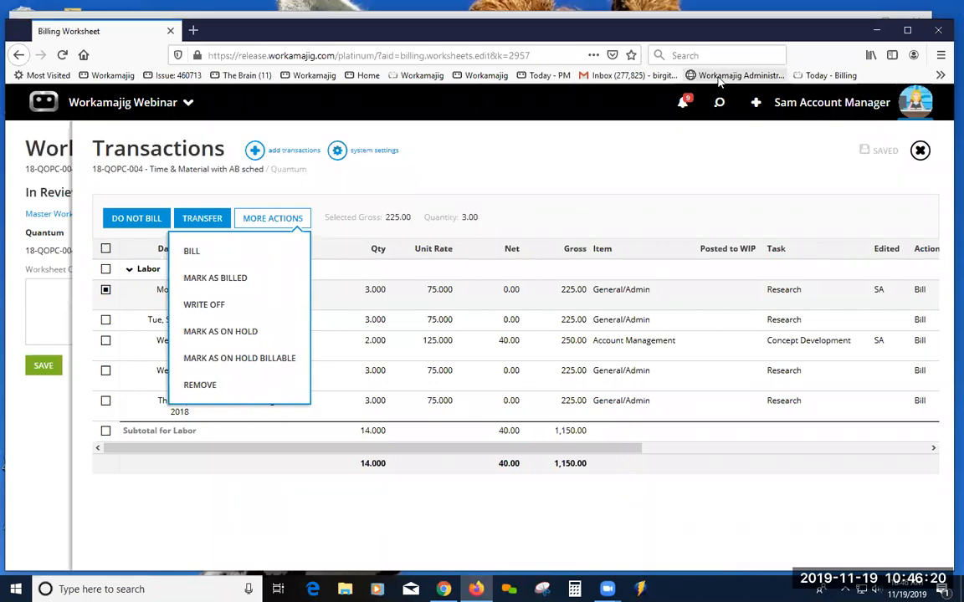
left_click(718, 102)
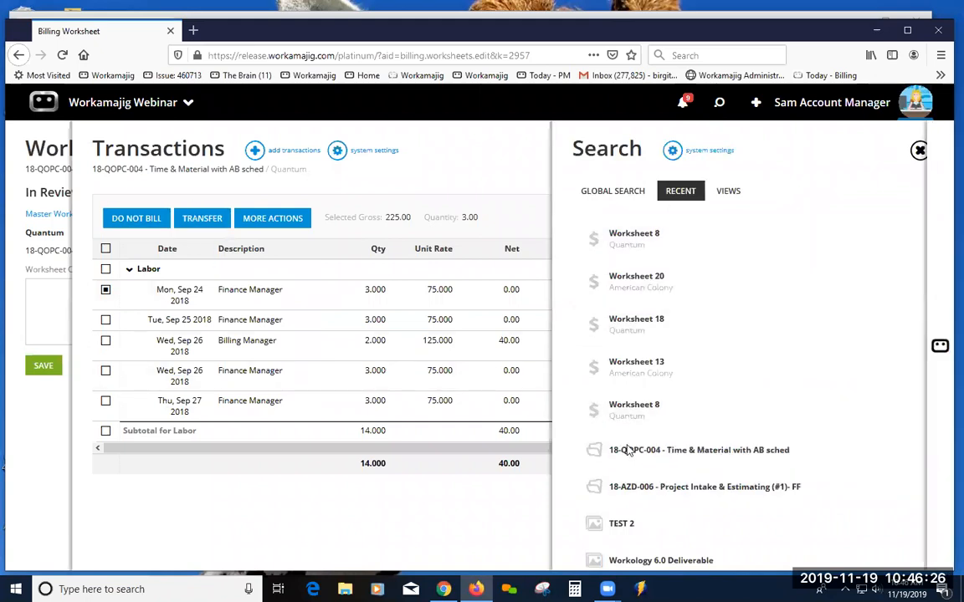
left_click(632, 453)
left_click(384, 492)
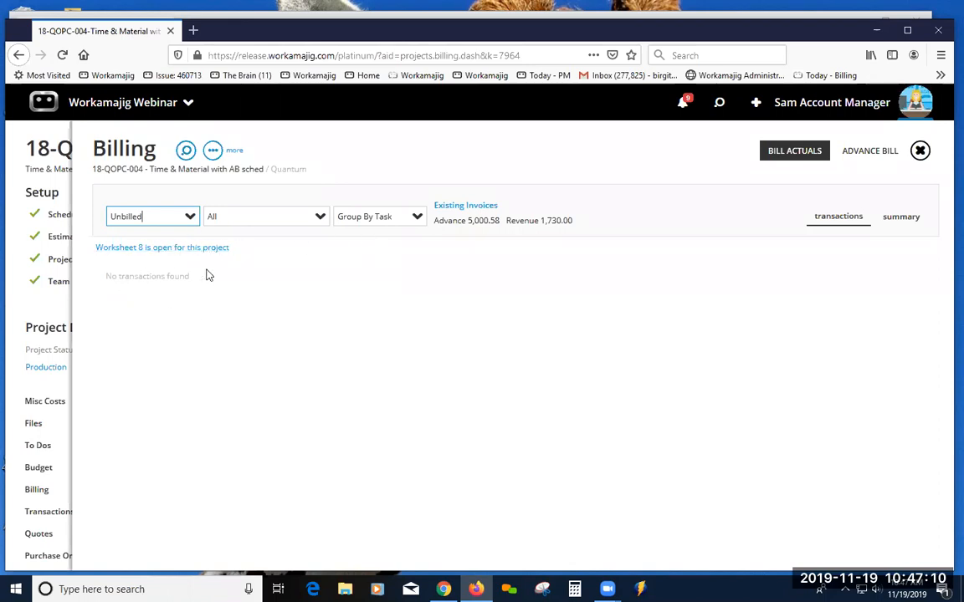
left_click(919, 151)
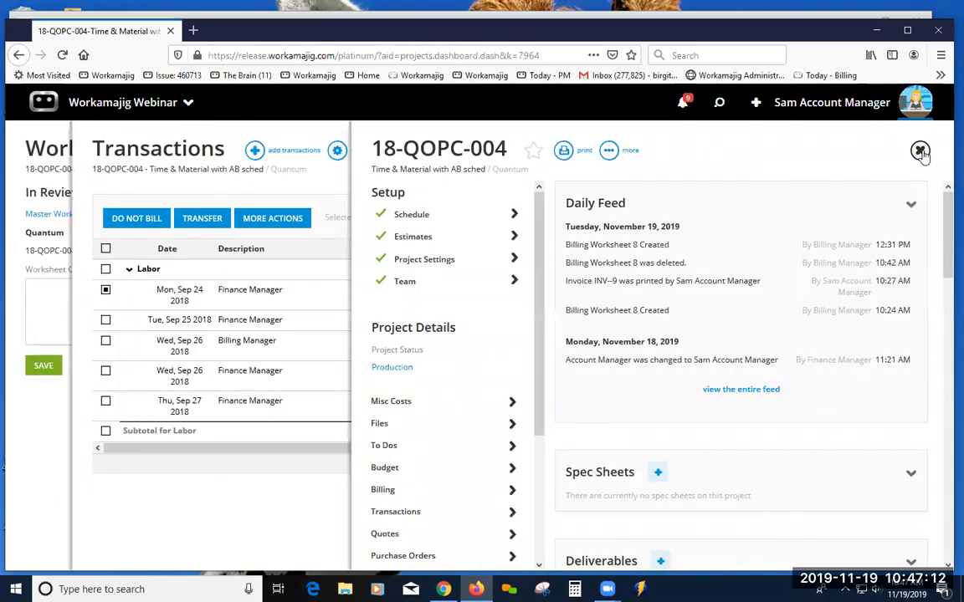
left_click(920, 151)
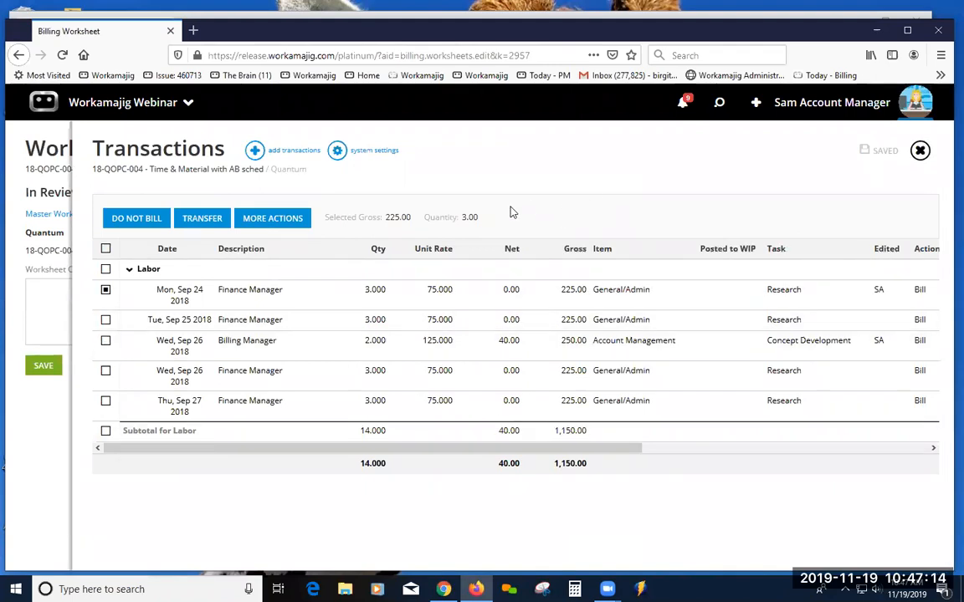
left_click(105, 289)
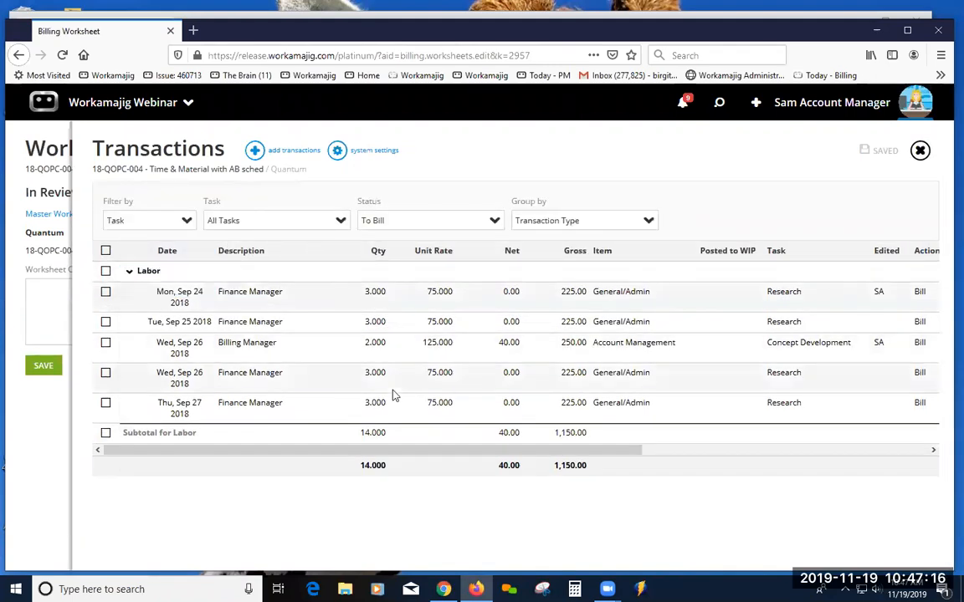
Review worksheet 8's settings, including the reviewer and invoice options, and close them without changes
left_click(919, 150)
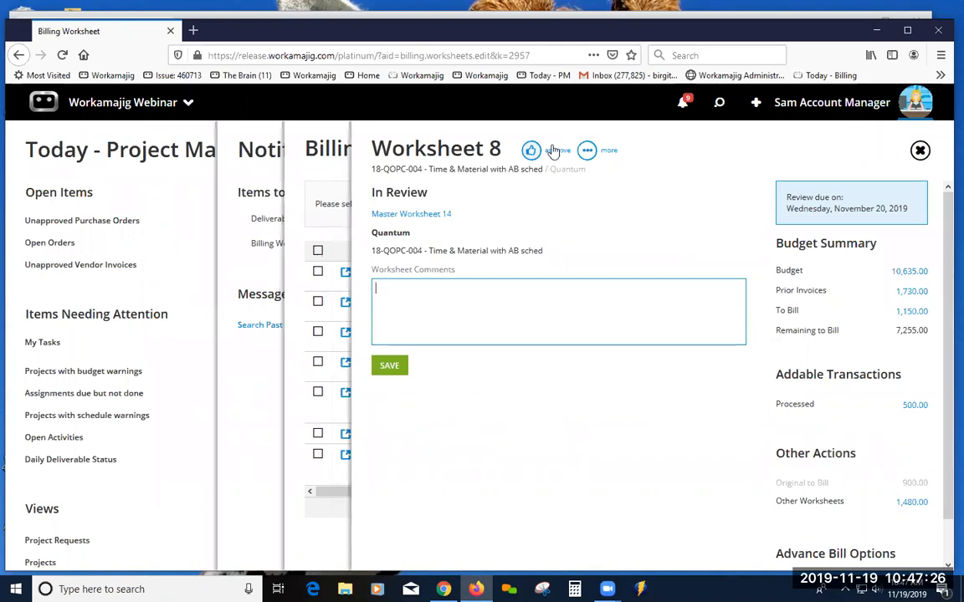
left_click(587, 151)
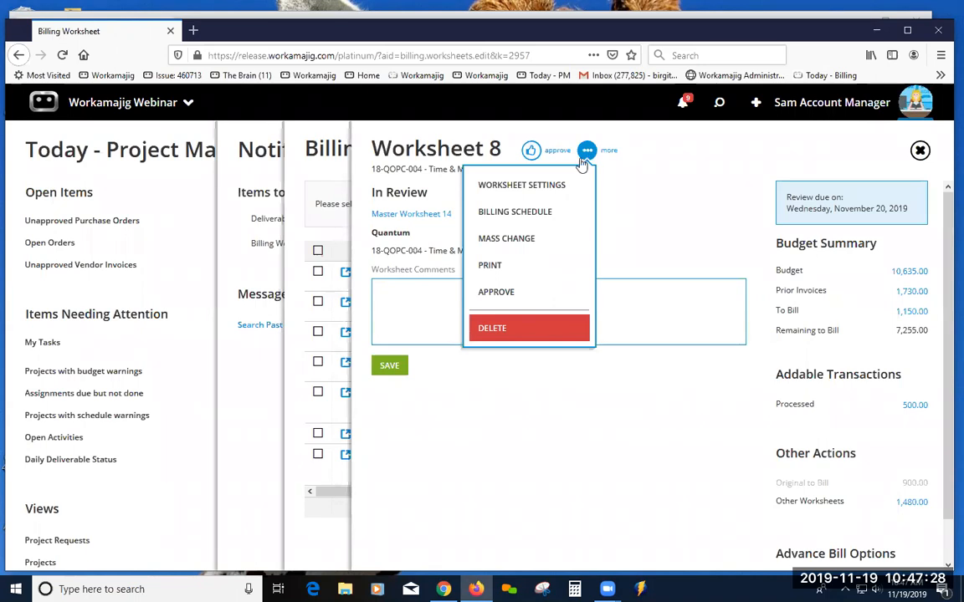
left_click(558, 187)
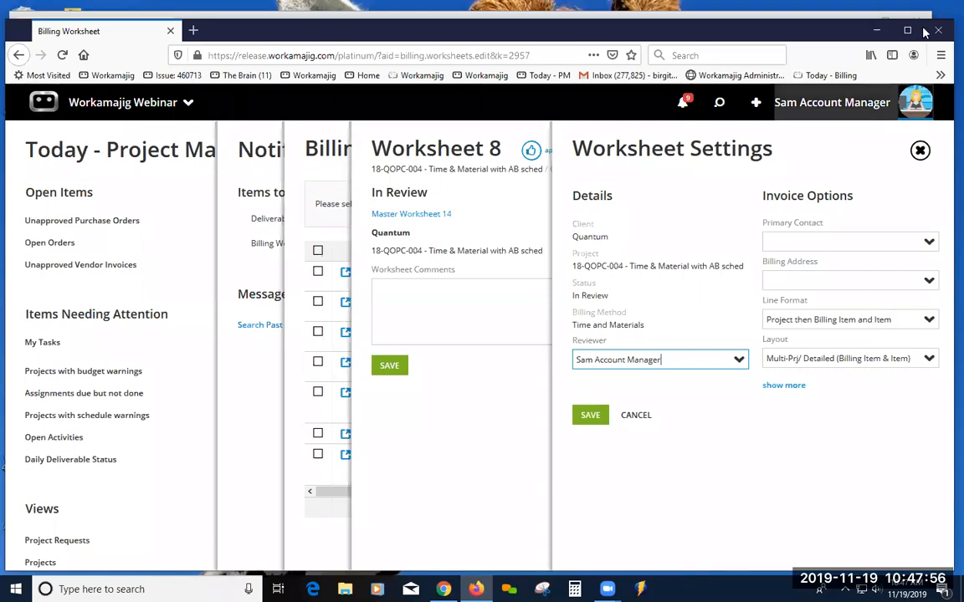
left_click(920, 151)
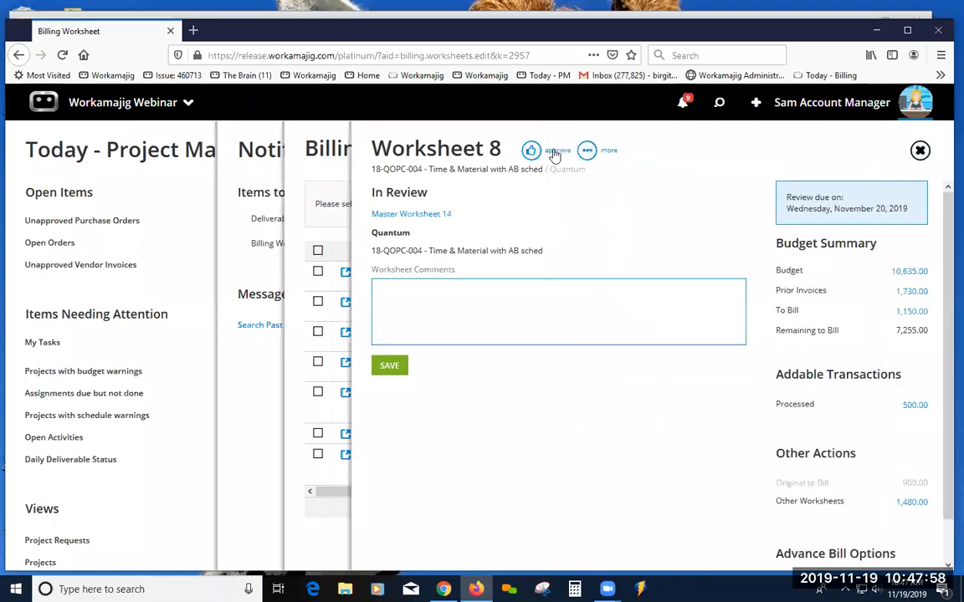
Approve worksheet 8 without approval comments and return to the list of billing worksheets
left_click(554, 153)
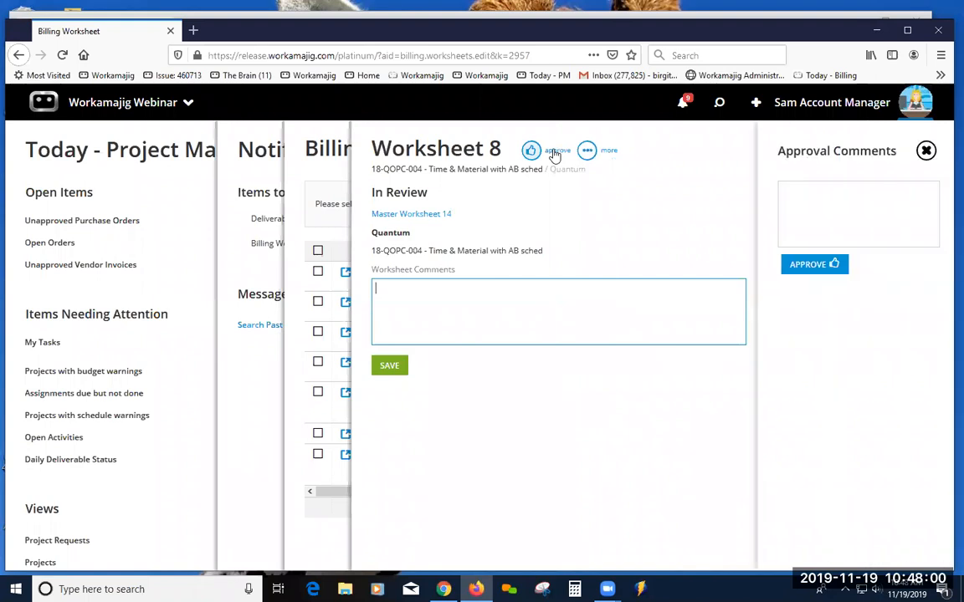
left_click(812, 264)
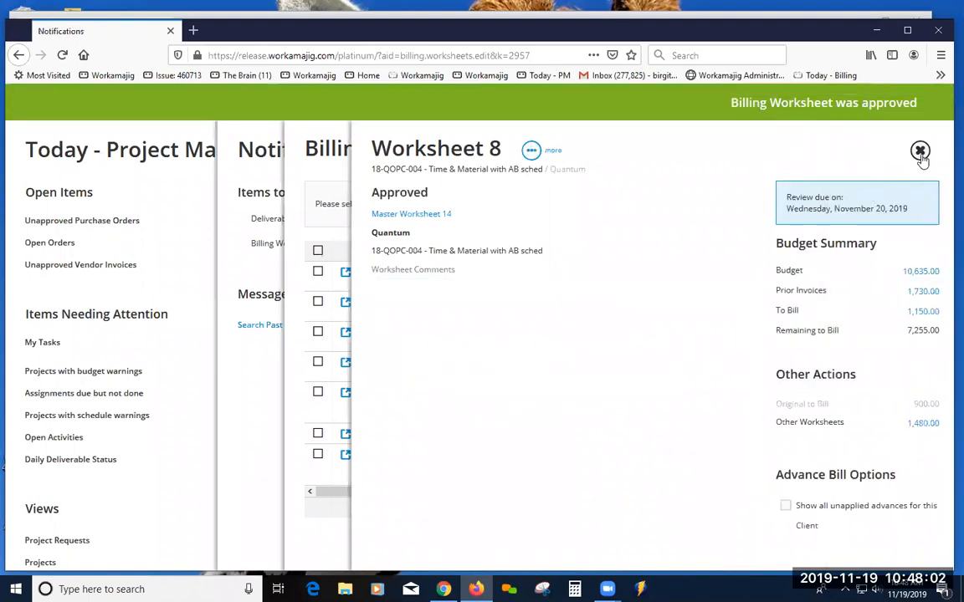
left_click(920, 152)
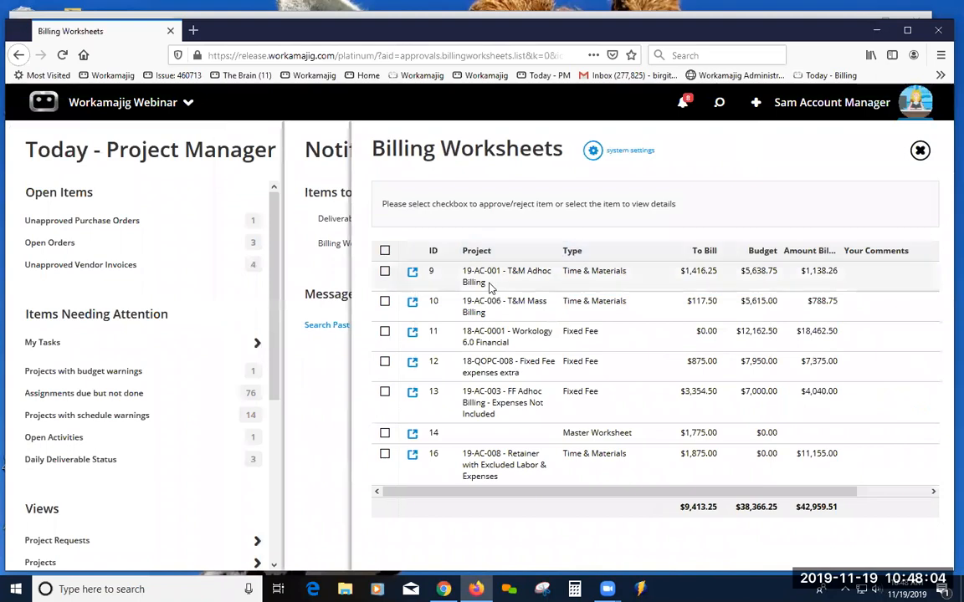
Open worksheet 11 for 18-AC-0001, review its billing schedule and budget summary, and return to the worksheet list
left_click(411, 334)
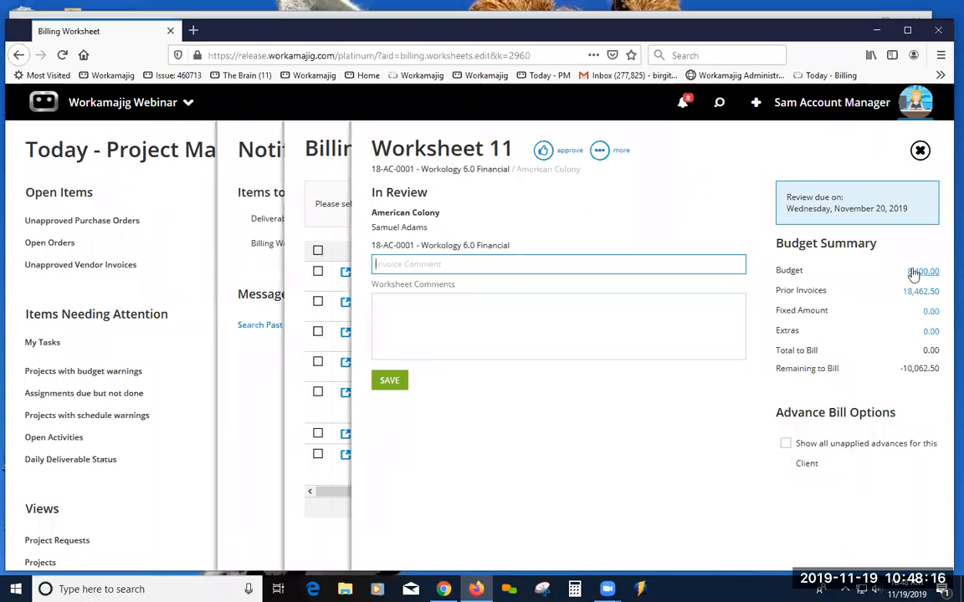
left_click(599, 150)
left_click(548, 214)
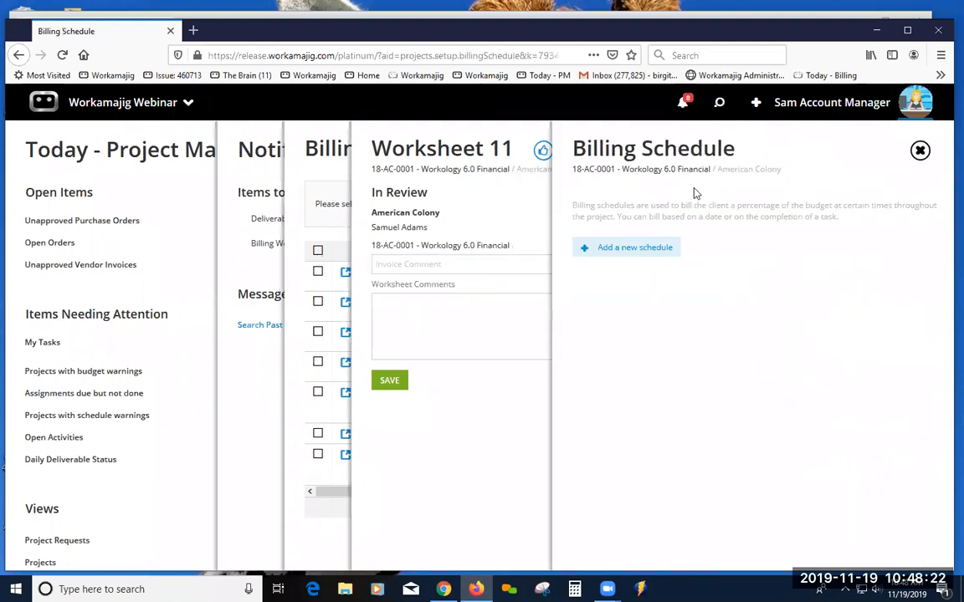
left_click(920, 151)
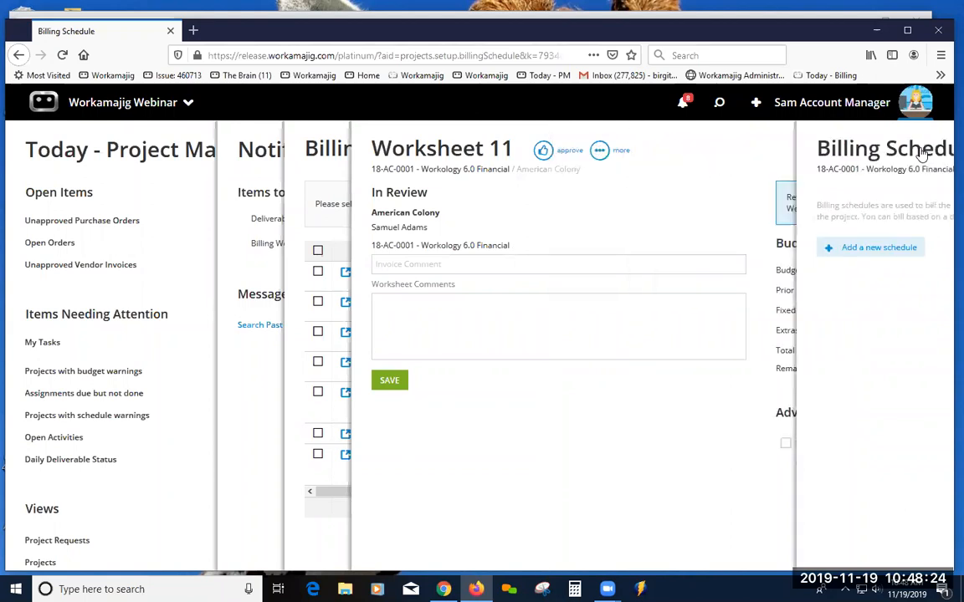
left_click(640, 53)
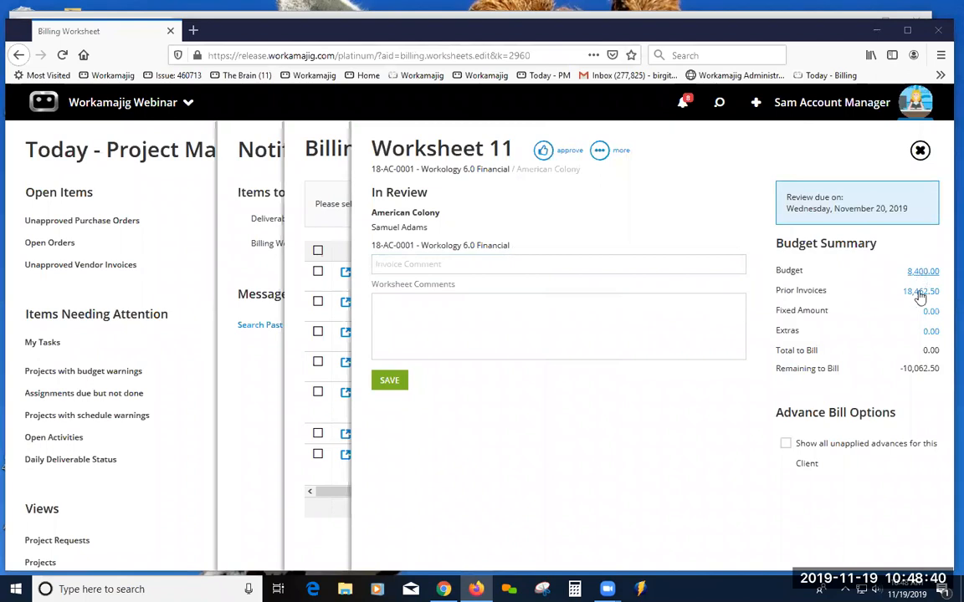
left_click(920, 150)
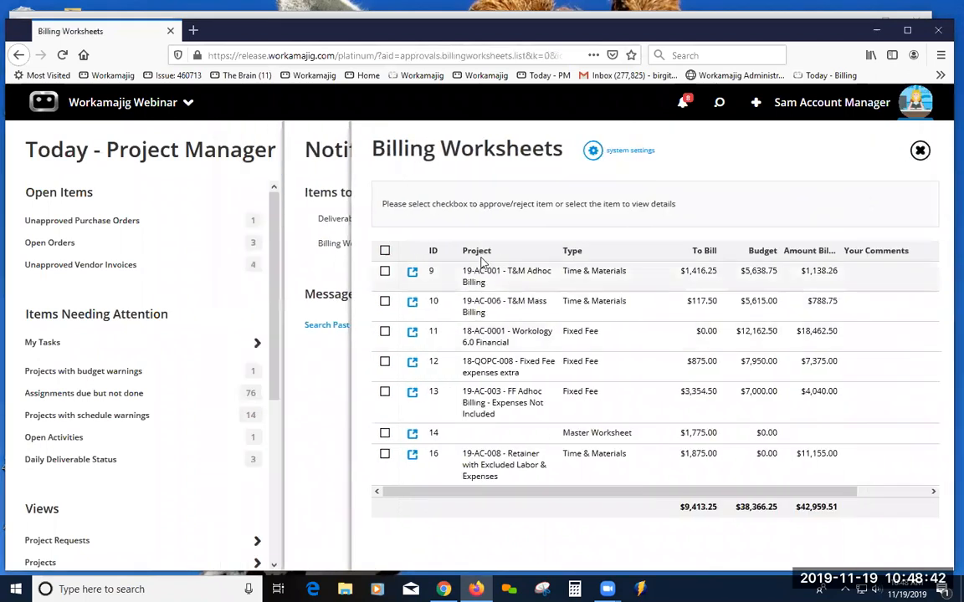
In worksheet 9's To Bill transactions, select the July 17, 2019 Creative Artwork labor entry and review its additional available actions
left_click(413, 274)
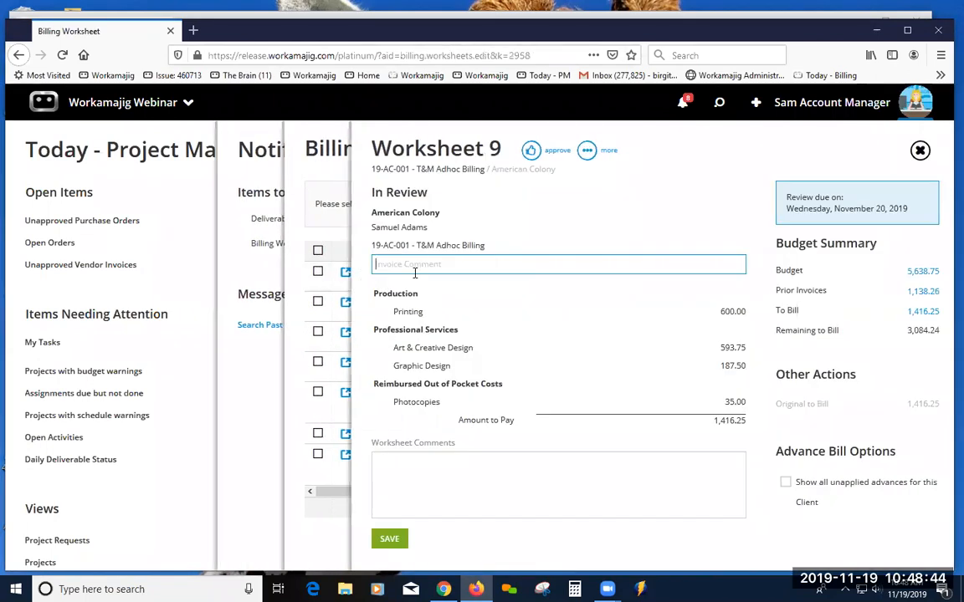
left_click(922, 312)
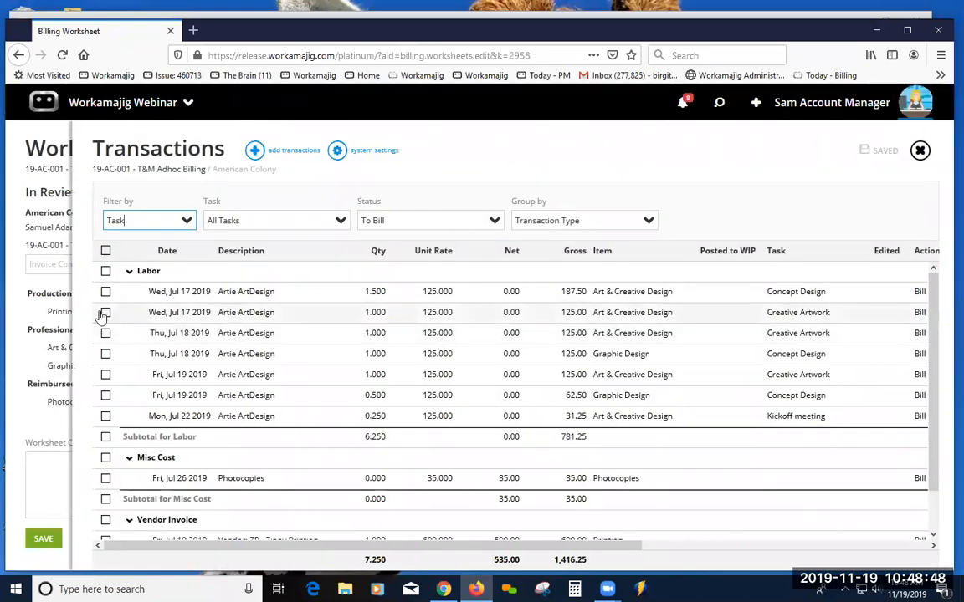
left_click(105, 312)
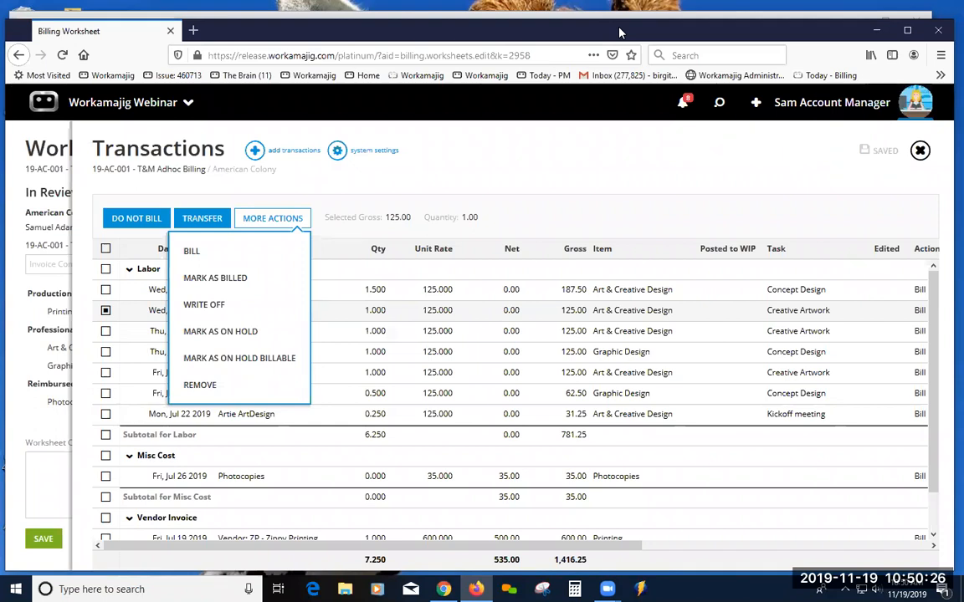
Leave worksheet 9's transaction actions unapplied, close the transactions, and return to the list of billing worksheets
left_click(760, 163)
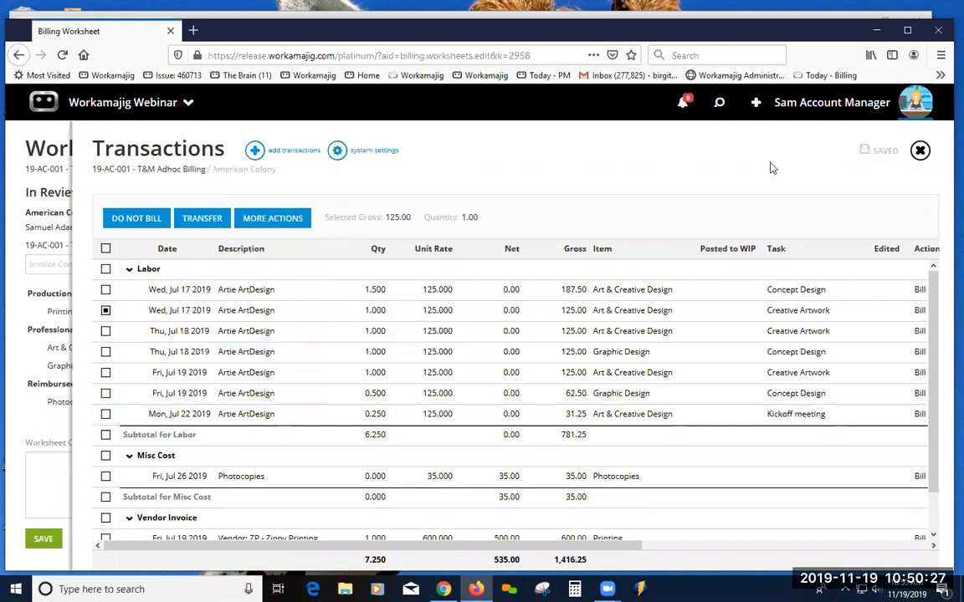
left_click(921, 151)
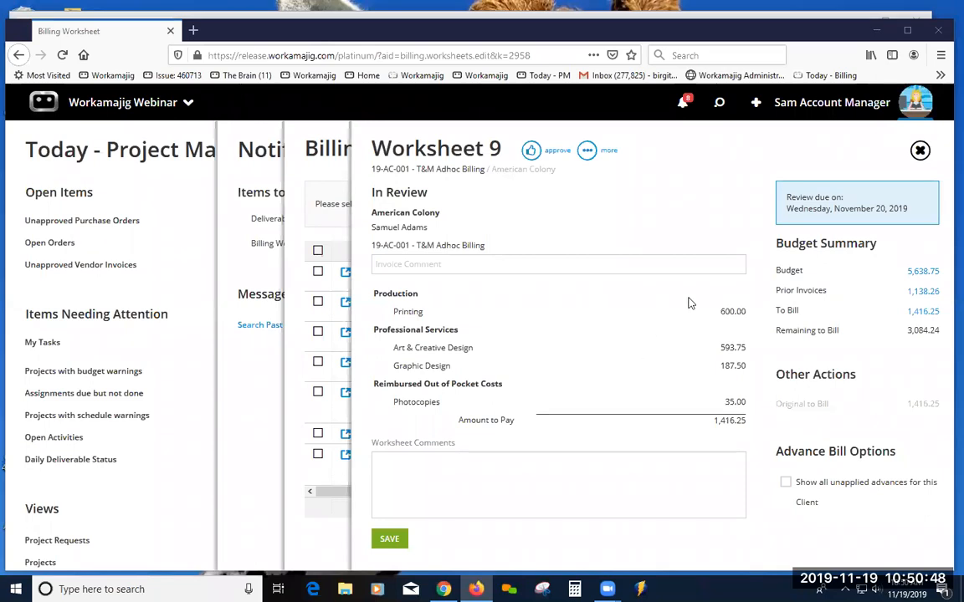
left_click(919, 151)
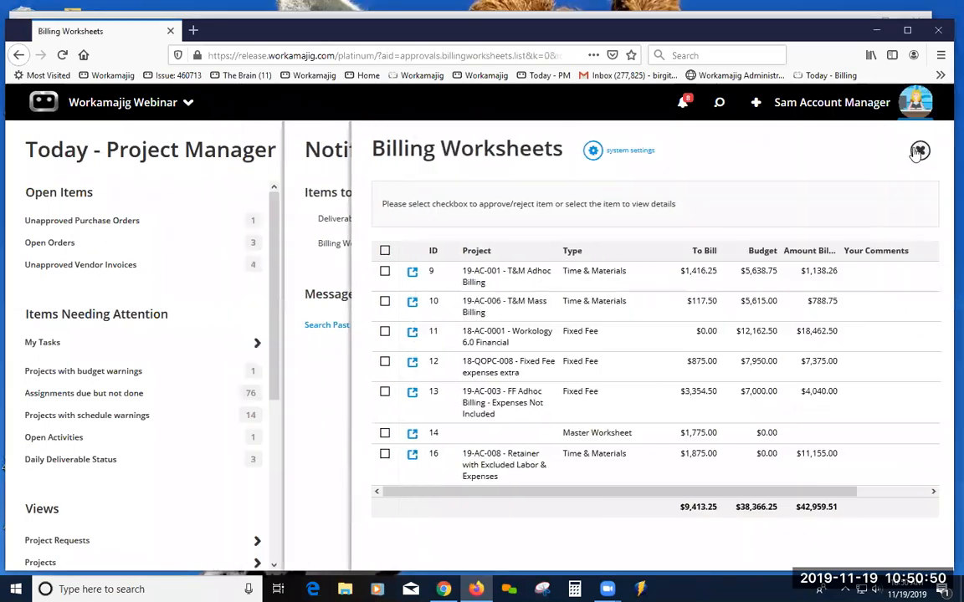
Open worksheet 12 for 18-QOPC-008 and review its billing schedule, including the blank fields for a new row
left_click(495, 368)
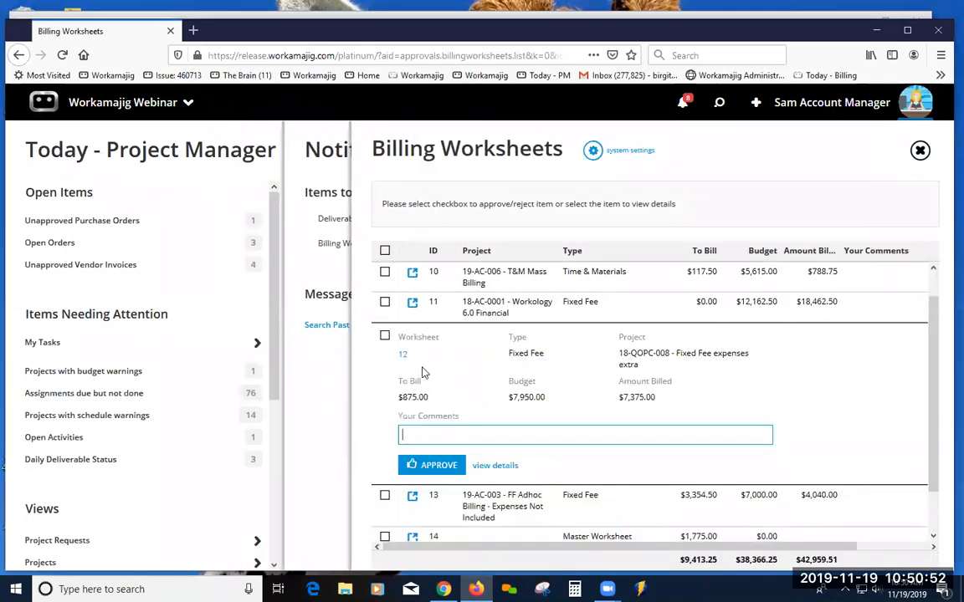
left_click(490, 466)
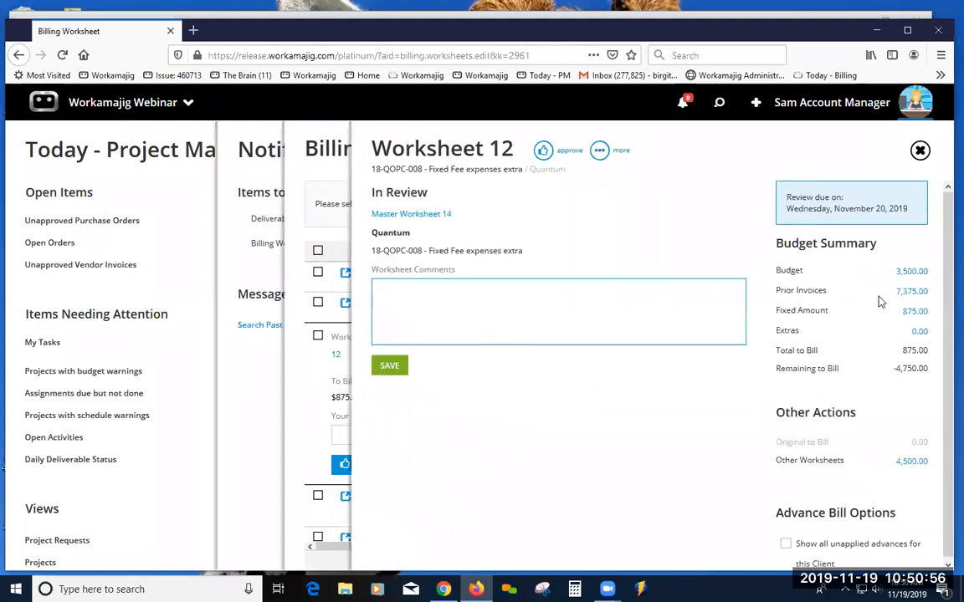
left_click(599, 150)
left_click(559, 215)
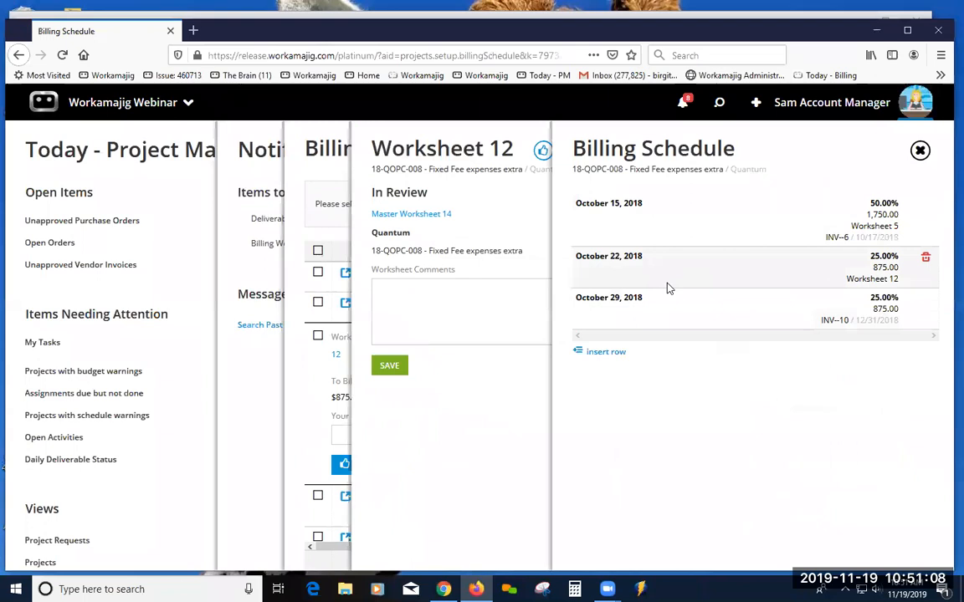
left_click(609, 353)
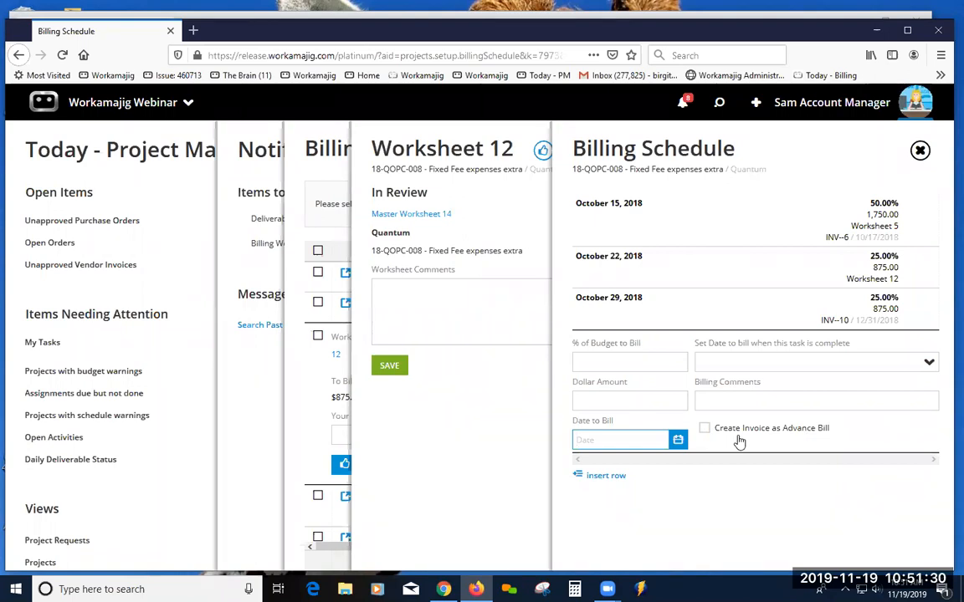
left_click(918, 151)
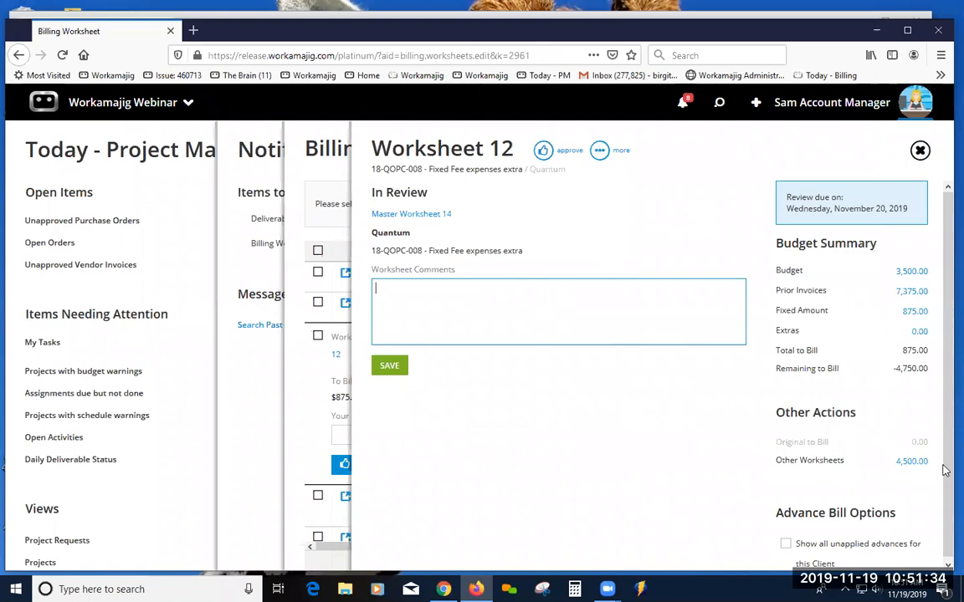
Enable showing all unapplied advances for the client on worksheet 12 and return to the worksheet list
left_click_drag(945, 466, 945, 502)
left_click(785, 541)
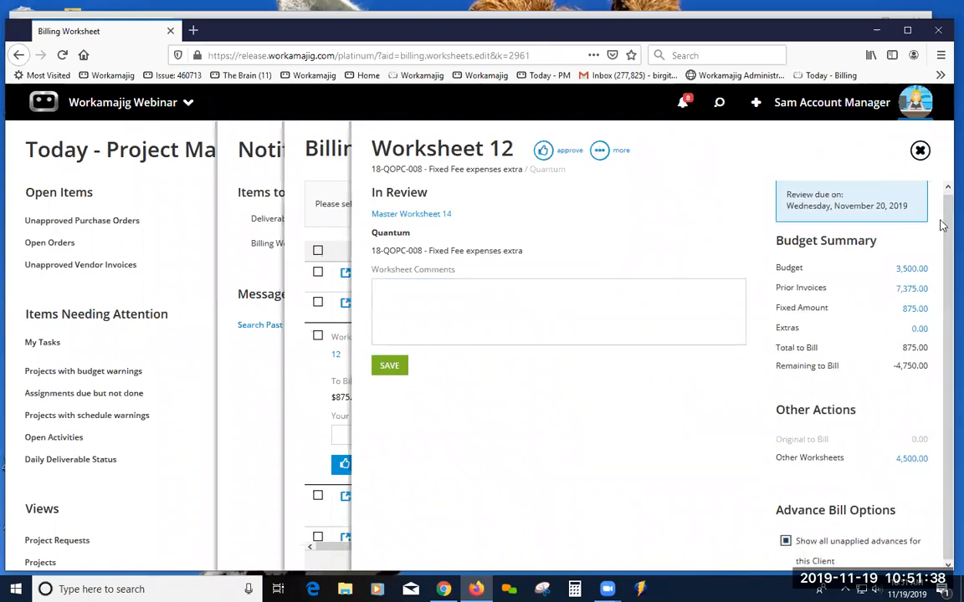
left_click(920, 150)
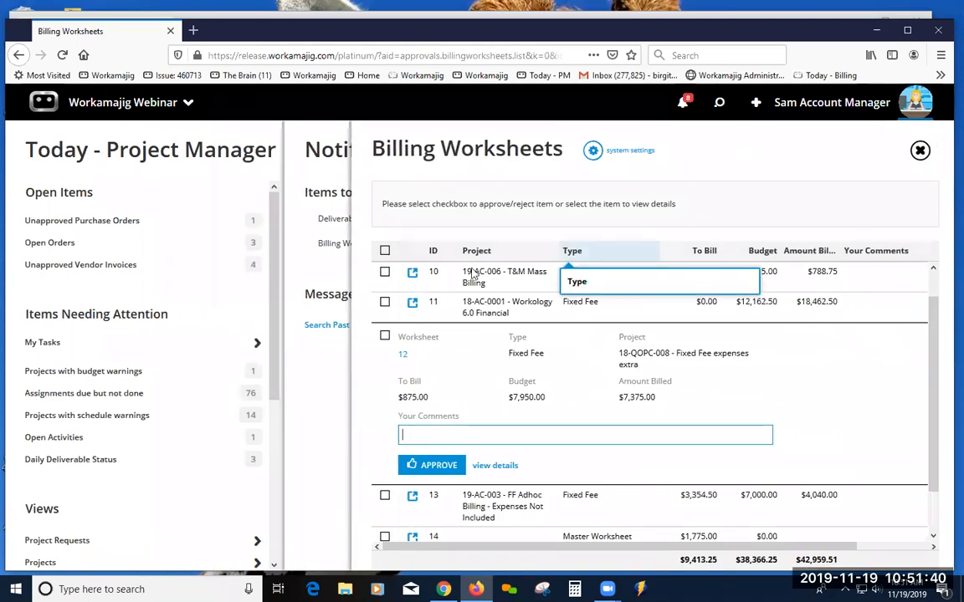
Open worksheet 10 for 19-AC-006, view its prior client invoice dated 7/15/2019, and return to the worksheet list
left_click(411, 273)
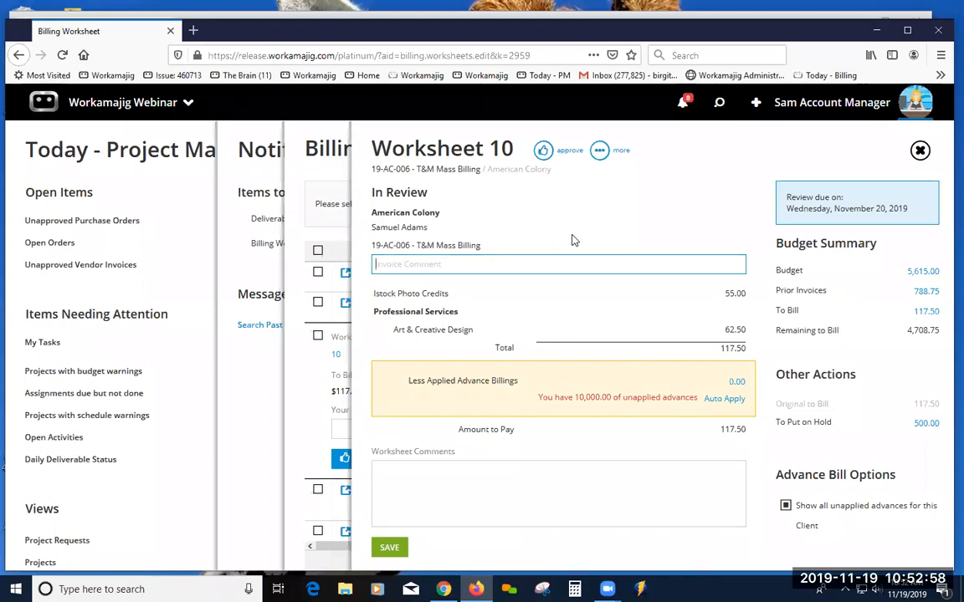
left_click(925, 291)
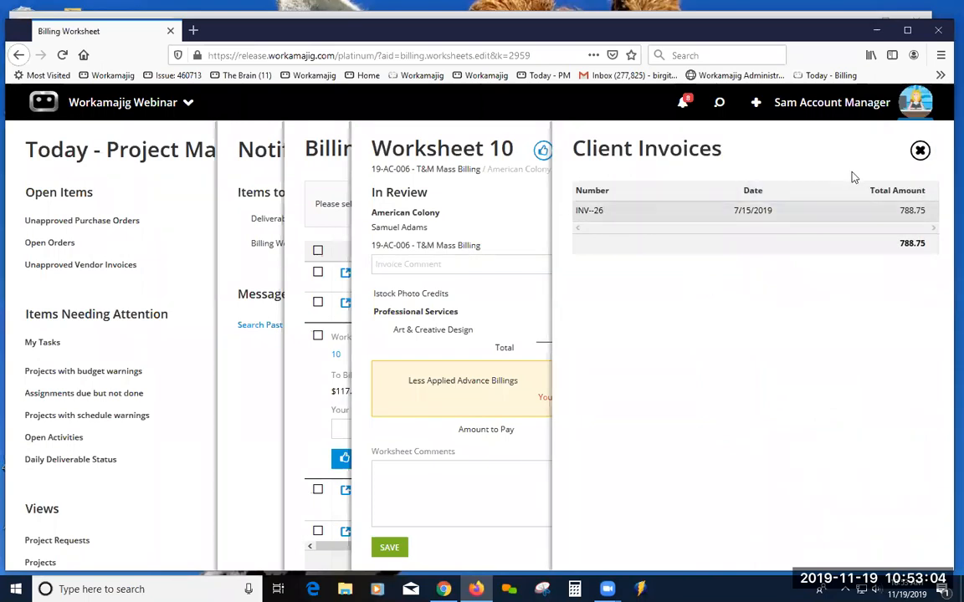
left_click(921, 151)
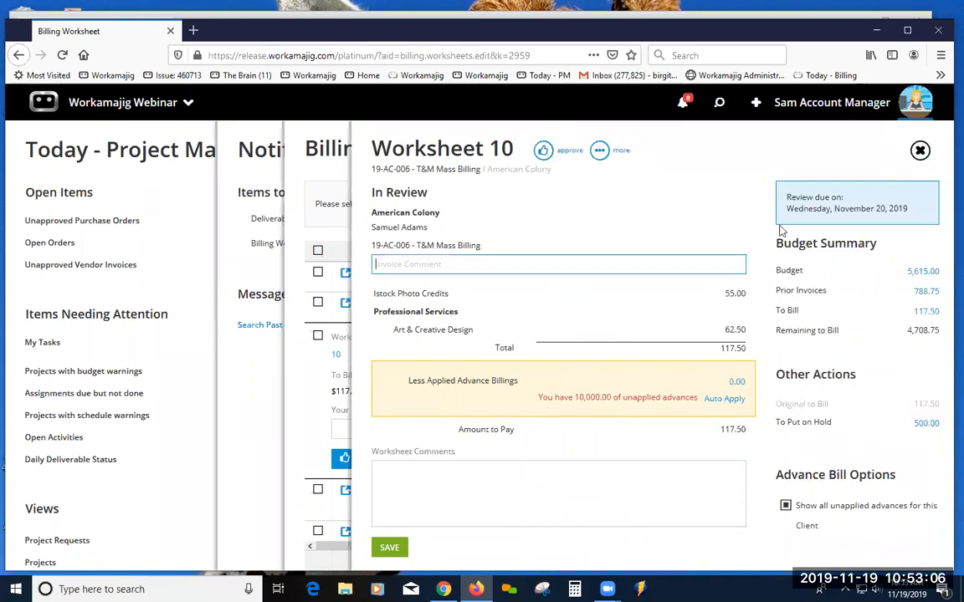
left_click(926, 293)
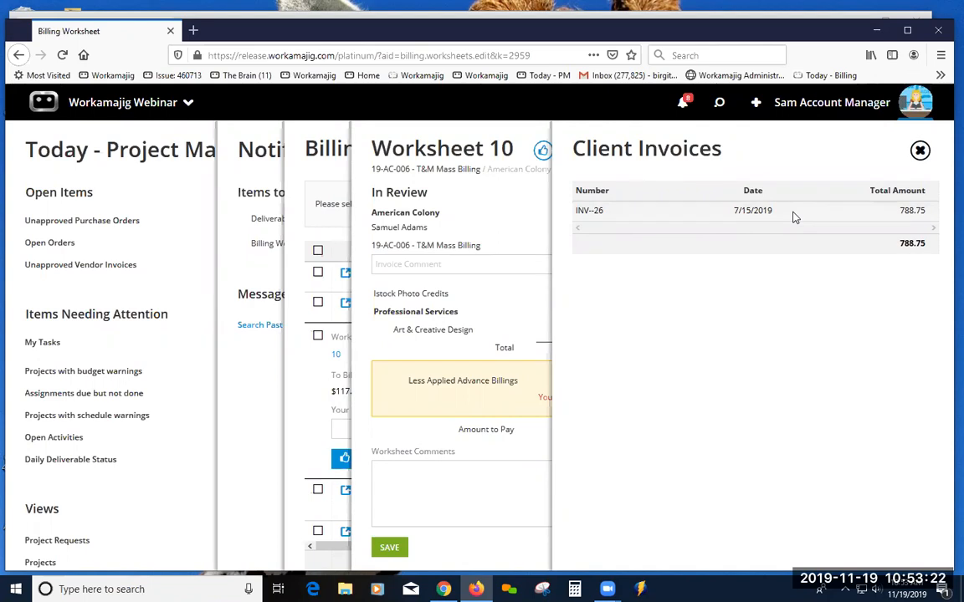
left_click(594, 213)
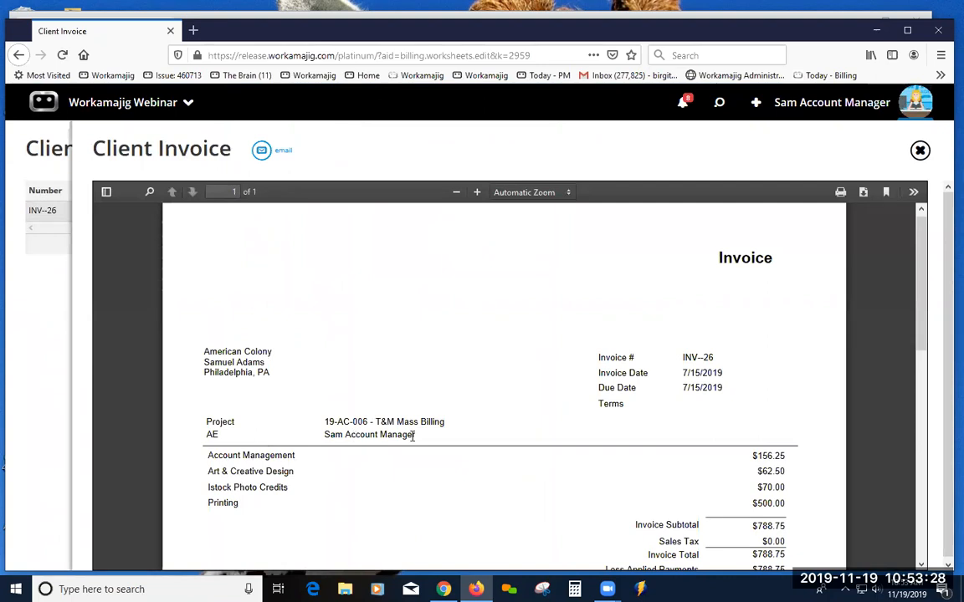
left_click(920, 151)
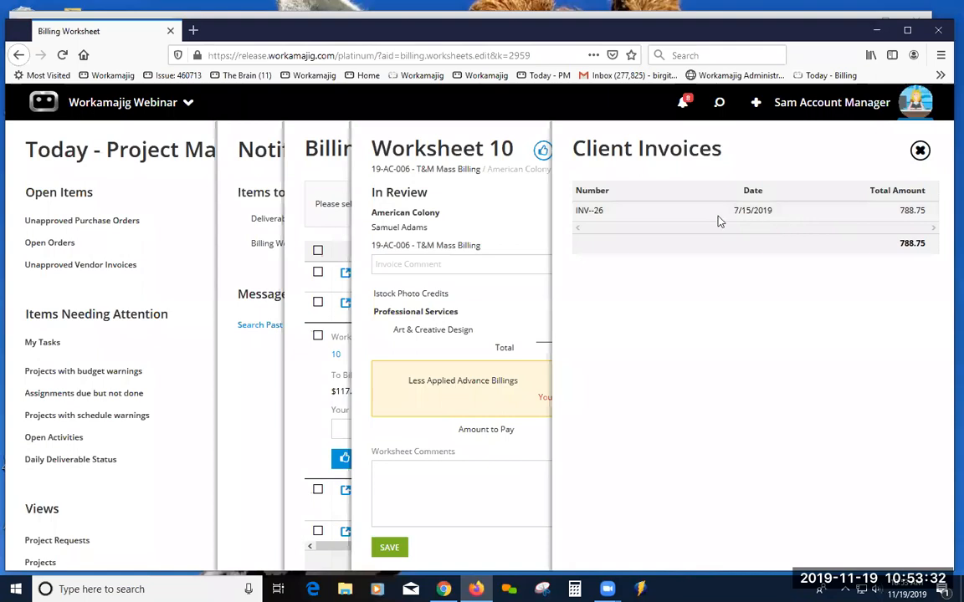
left_click(919, 151)
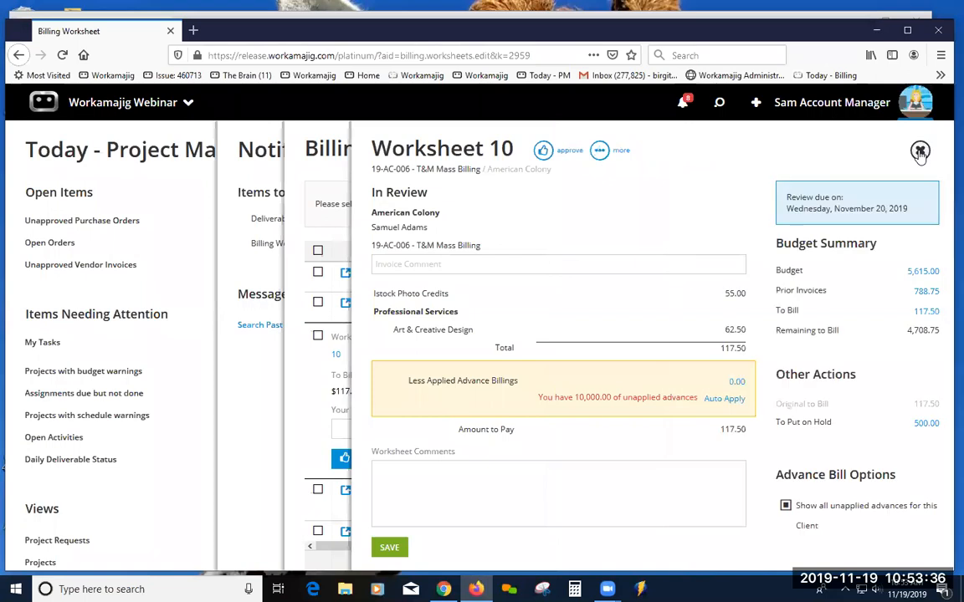
left_click(708, 35)
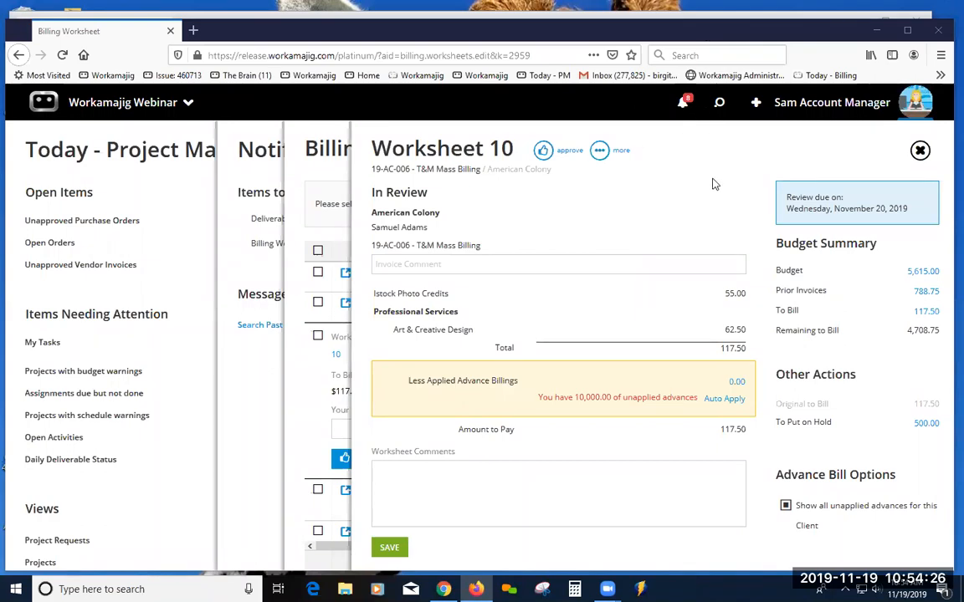
left_click(919, 151)
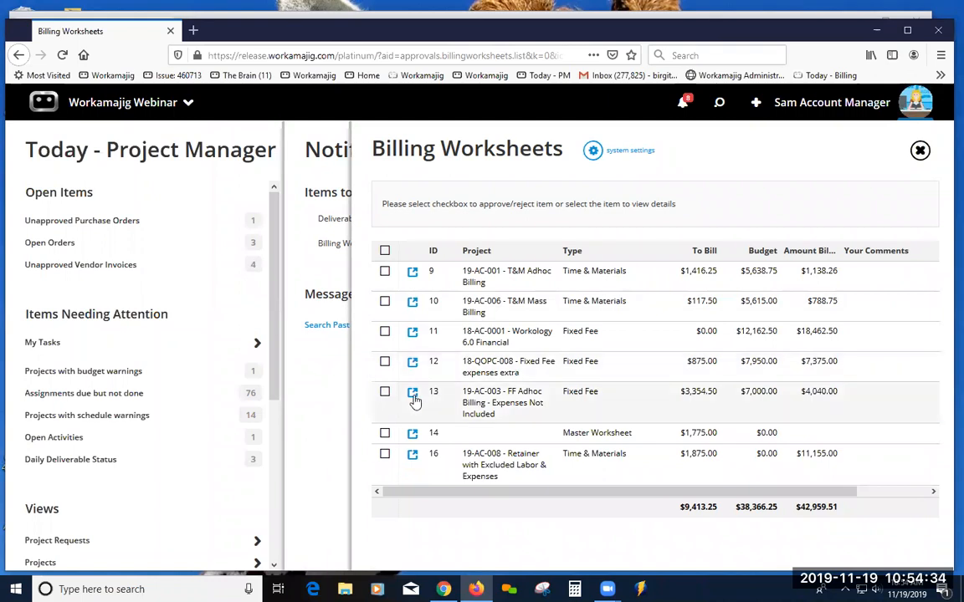
Open worksheet 13 for 19-AC-003 and review its budget summary by task and its billing schedule
left_click(412, 393)
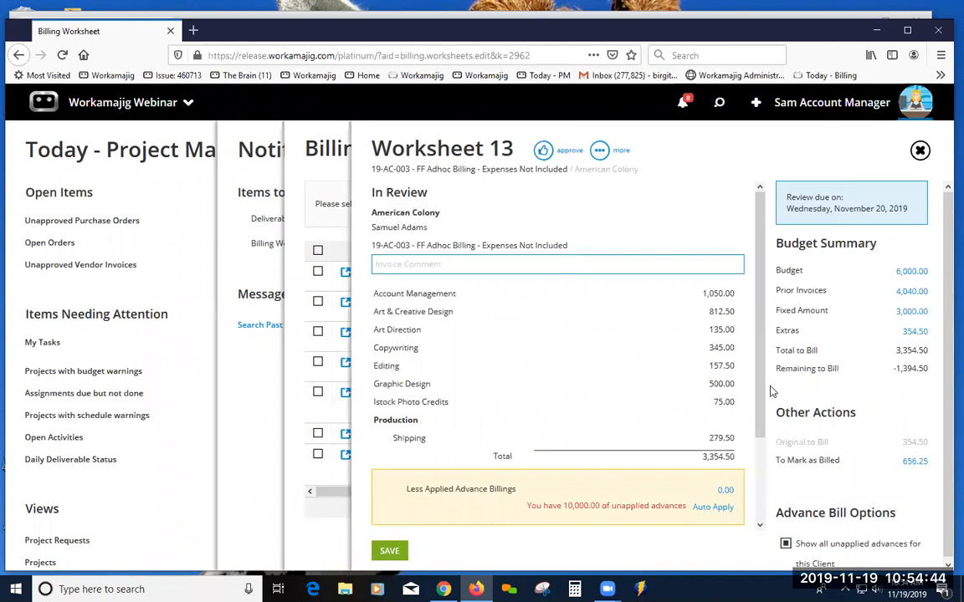
left_click(909, 275)
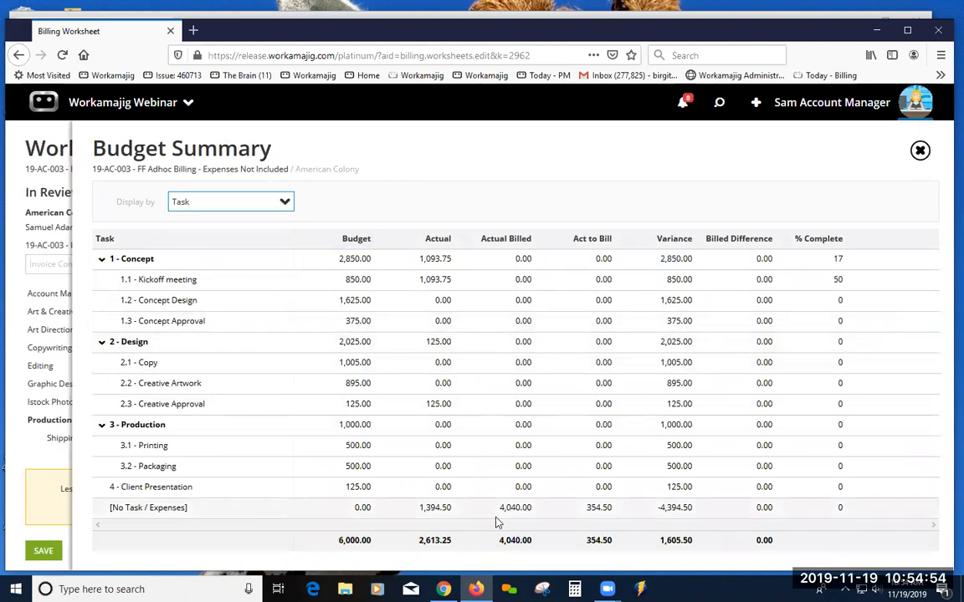
left_click(921, 151)
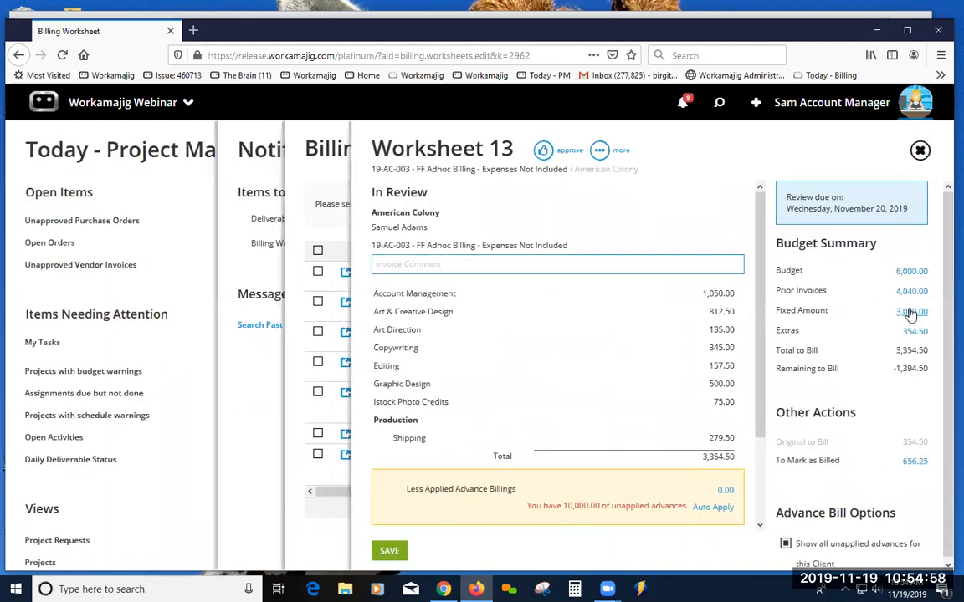
left_click(606, 159)
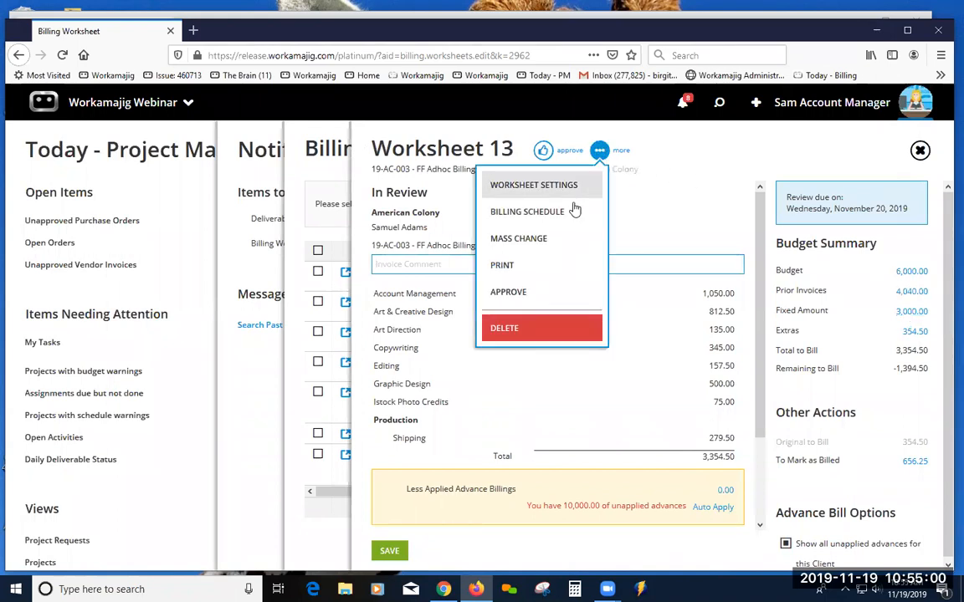
left_click(577, 210)
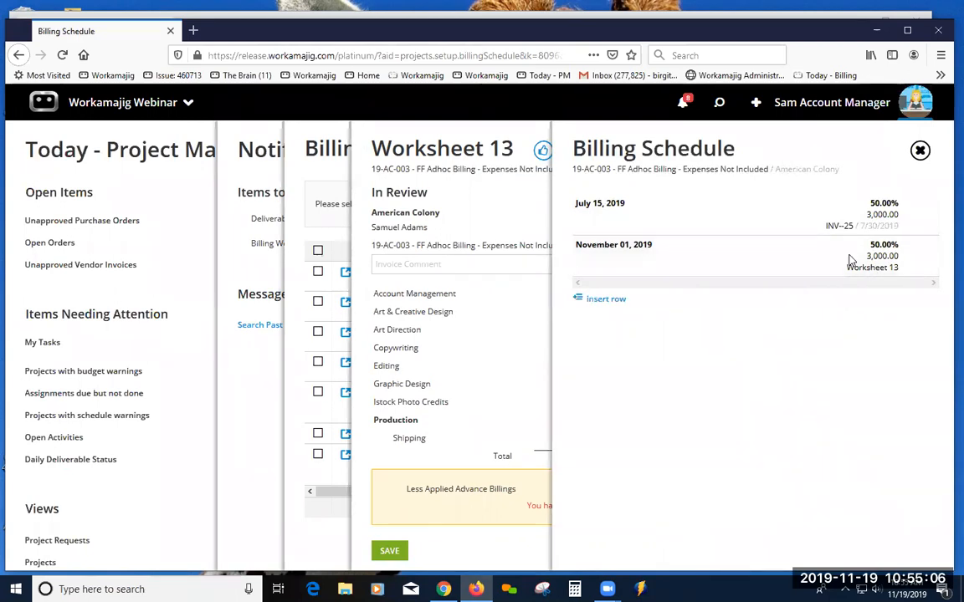
left_click(919, 151)
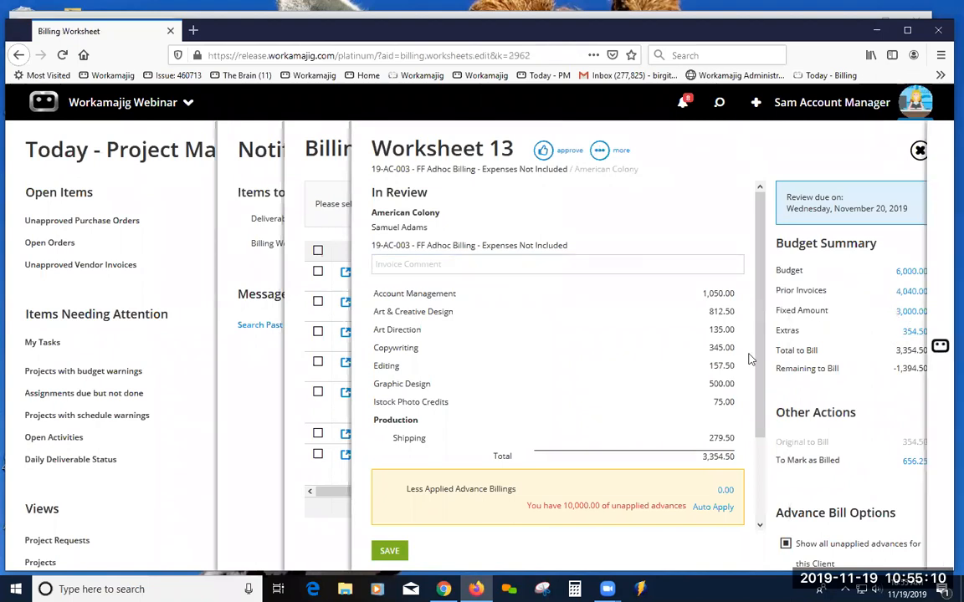
Review worksheet 13's fixed amount by service and item, including the editable Art & Creative Design percentage, and return to the worksheet list unchanged
left_click(845, 310)
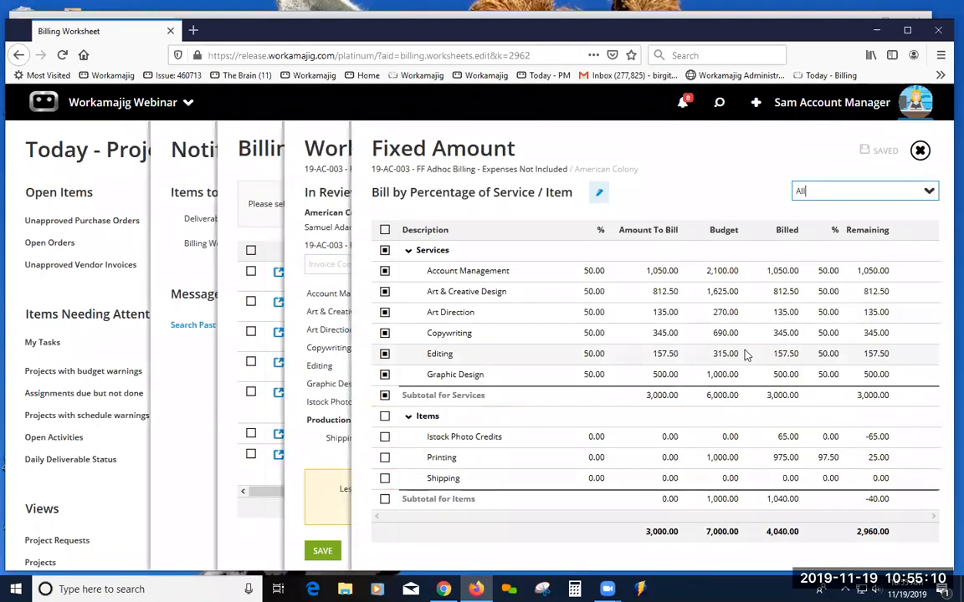
left_click(601, 274)
left_click(599, 303)
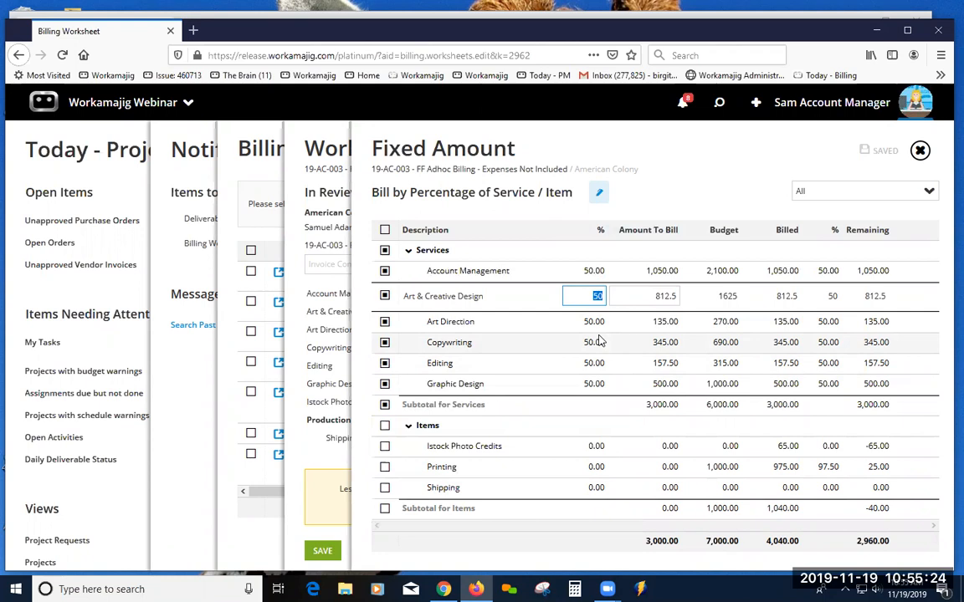
left_click(676, 37)
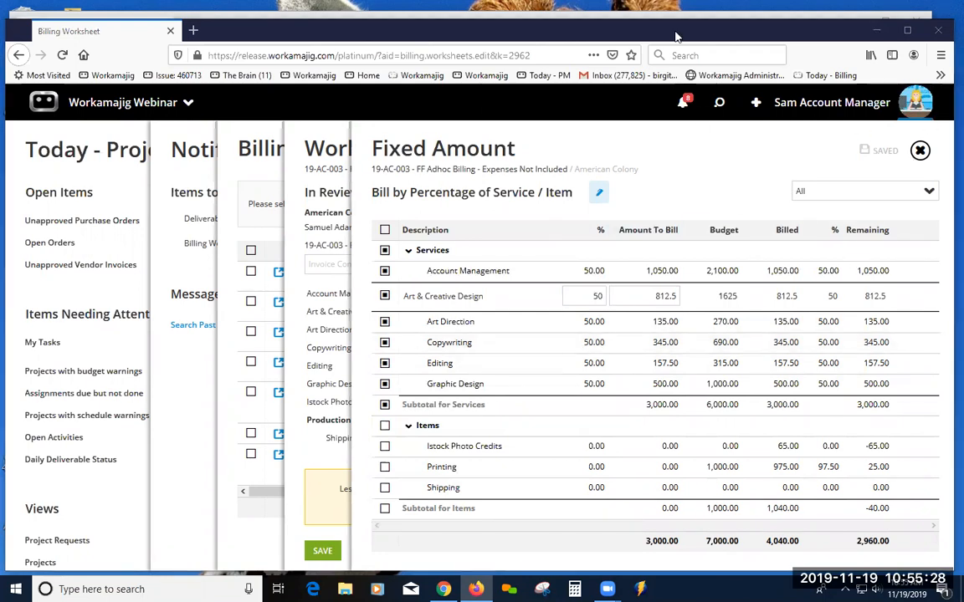
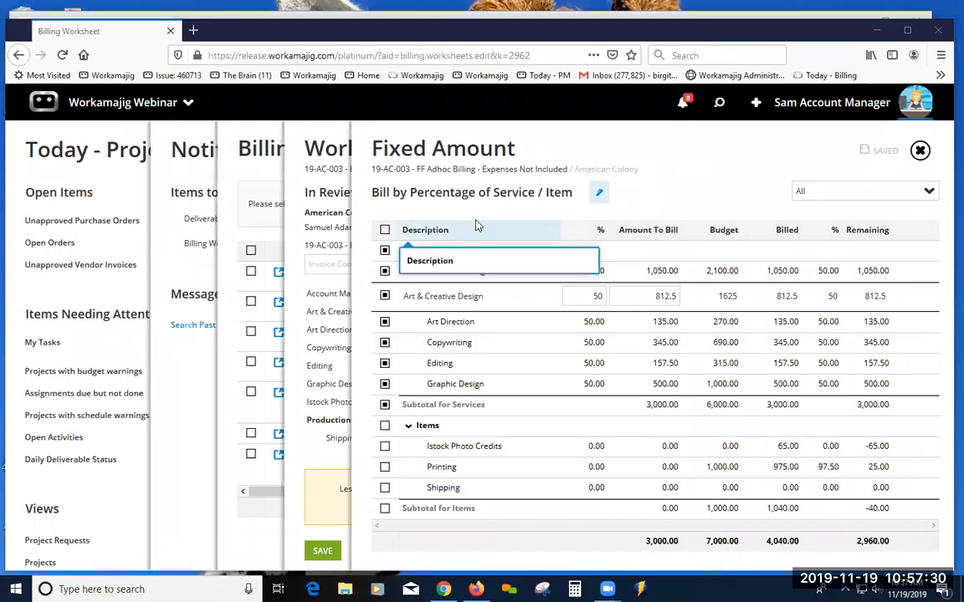
left_click(673, 159)
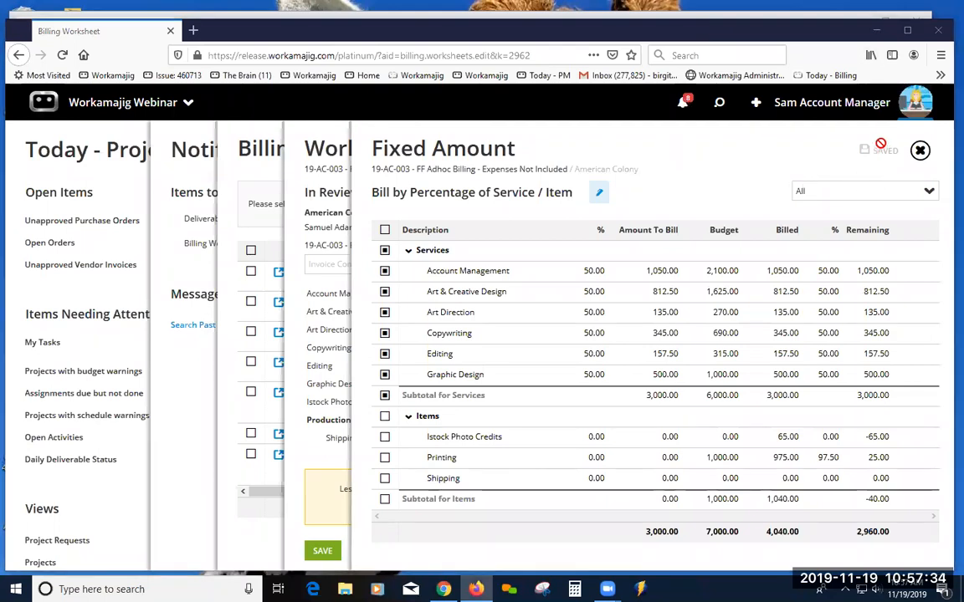
left_click(920, 150)
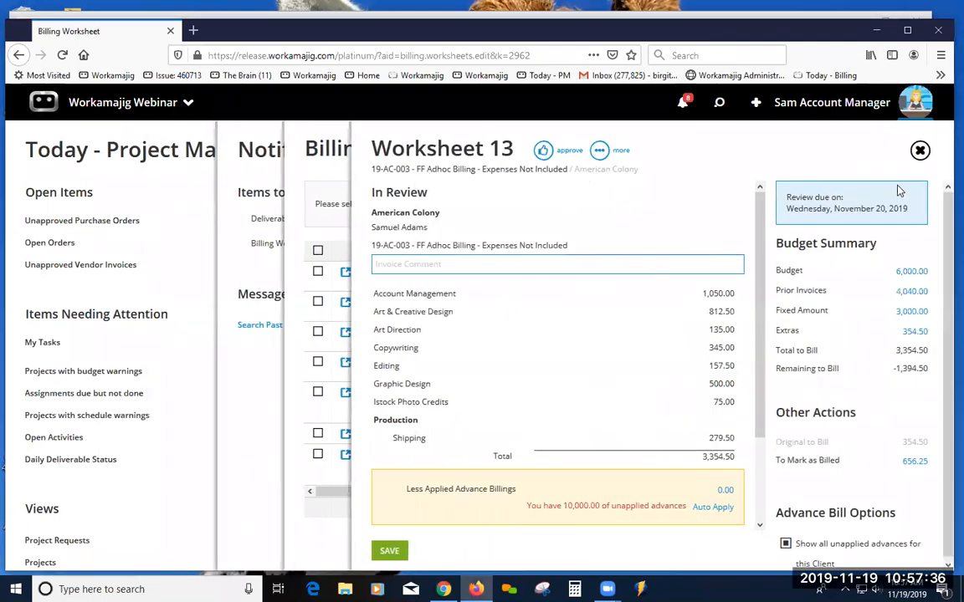
left_click(920, 151)
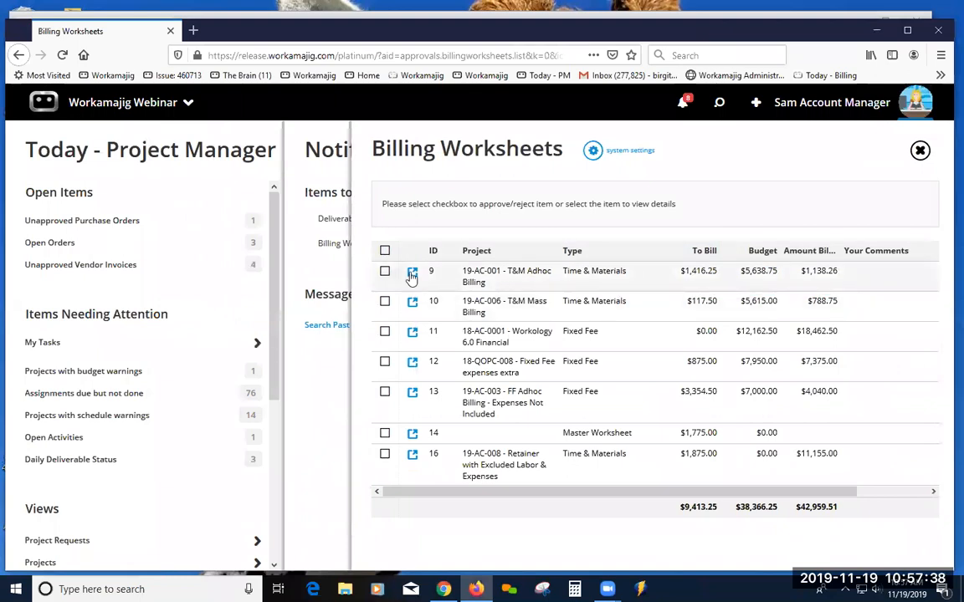
Open worksheet 9 for 19-AC-001, list its to-bill transactions, and inspect the first July 17 labor entry and the photocopies cost
left_click(536, 276)
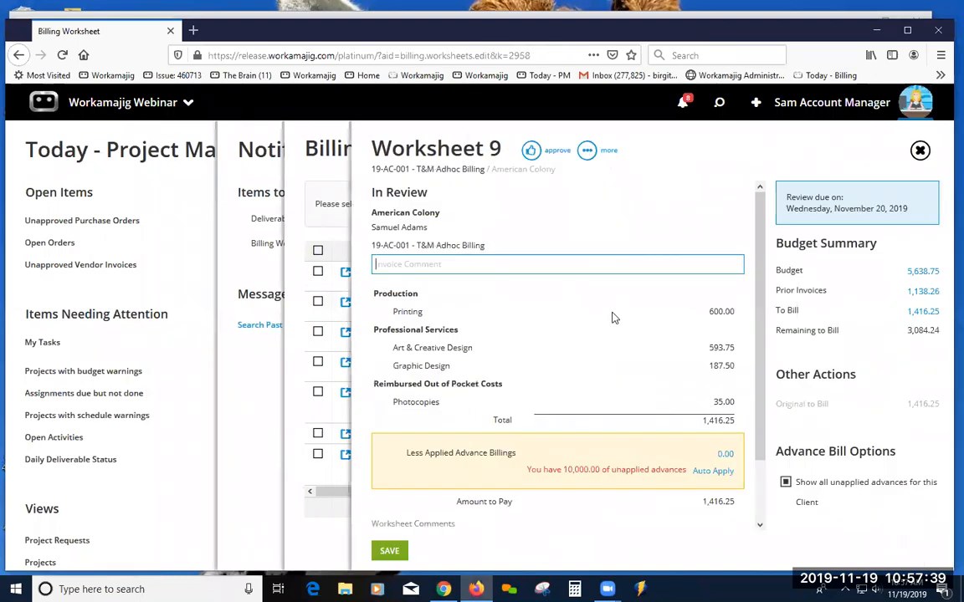
left_click(920, 312)
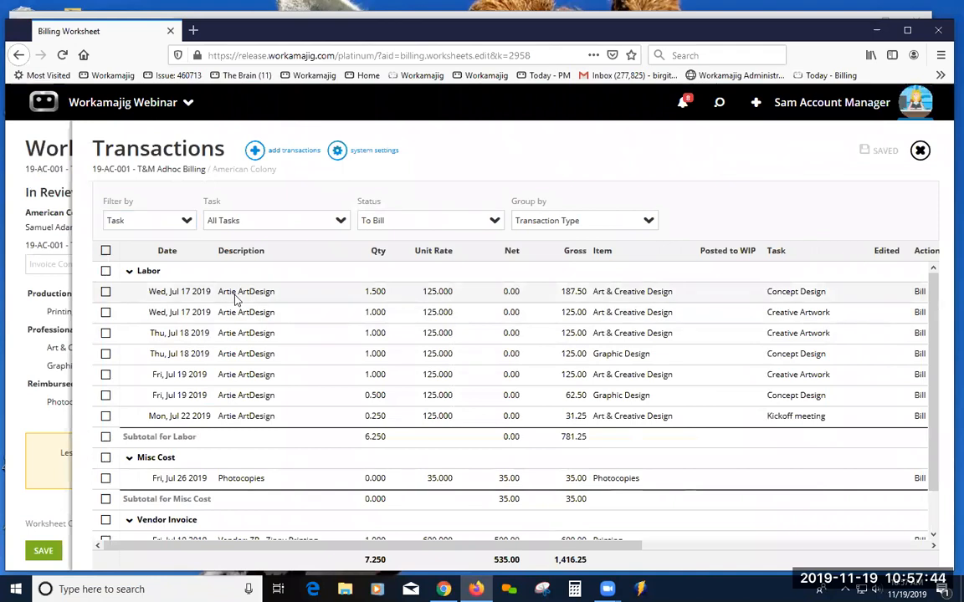
left_click(228, 293)
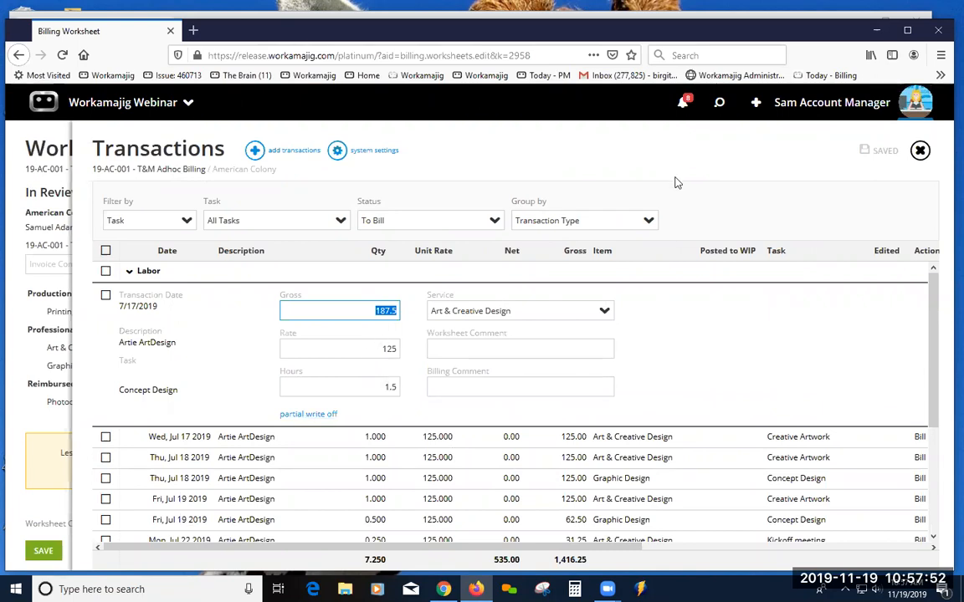
left_click(933, 311)
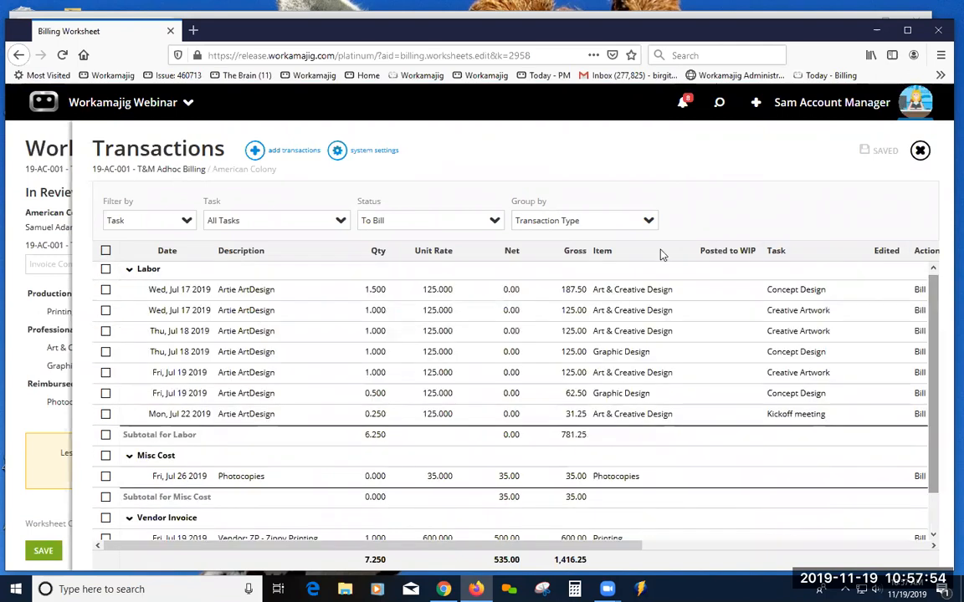
left_click(248, 480)
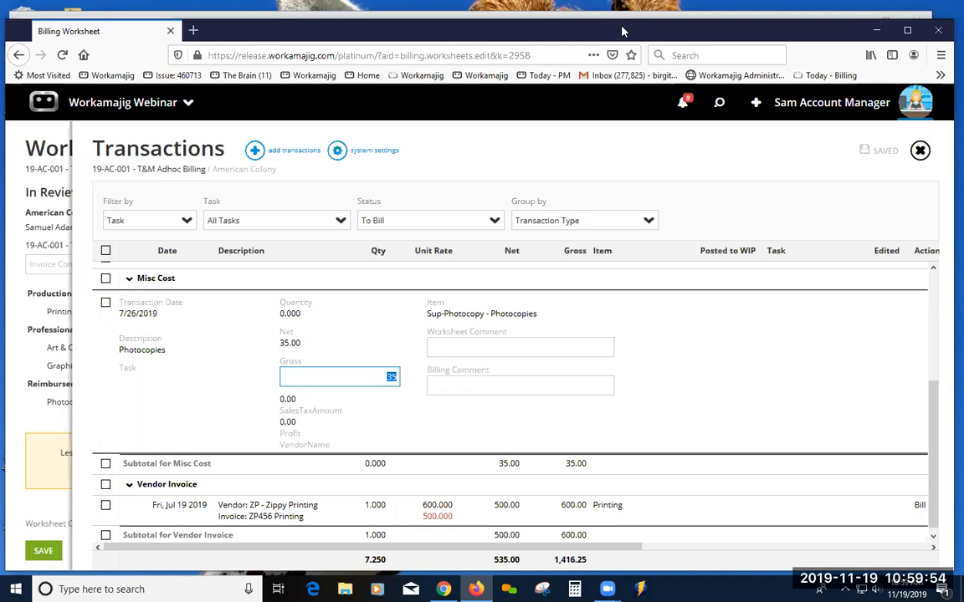
Set the hours of the first July 17 Concept Design labor entry to 1 and save the transactions
scroll(434, 286, "up", 2)
scroll(434, 287, "up", 3)
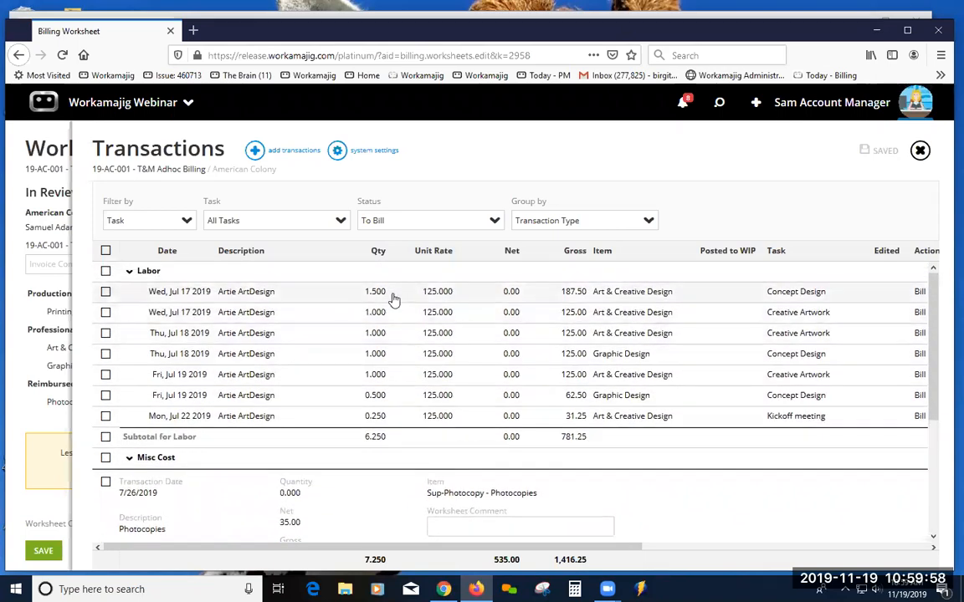
left_click(393, 298)
left_click(387, 388)
type("1")
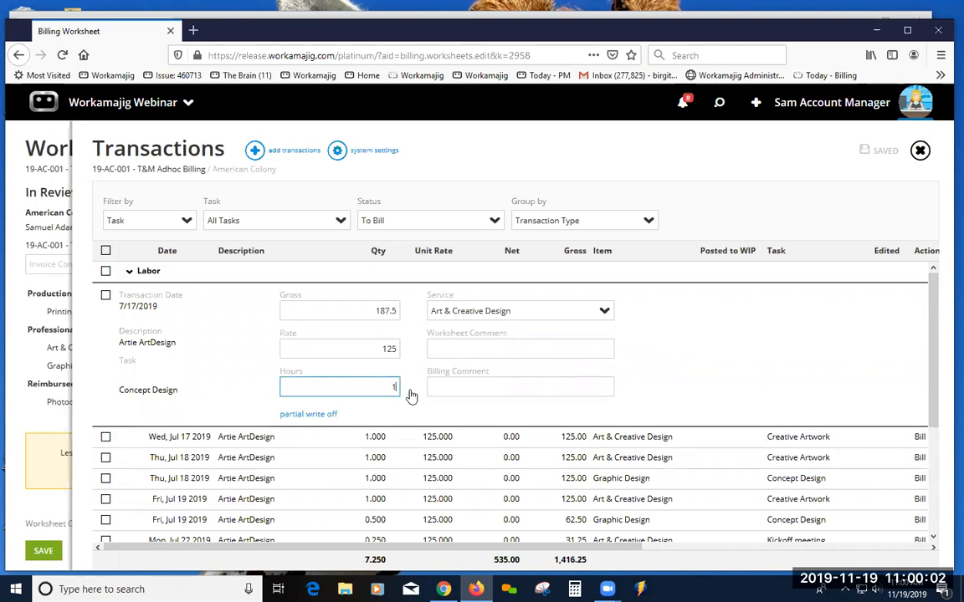
left_click(652, 386)
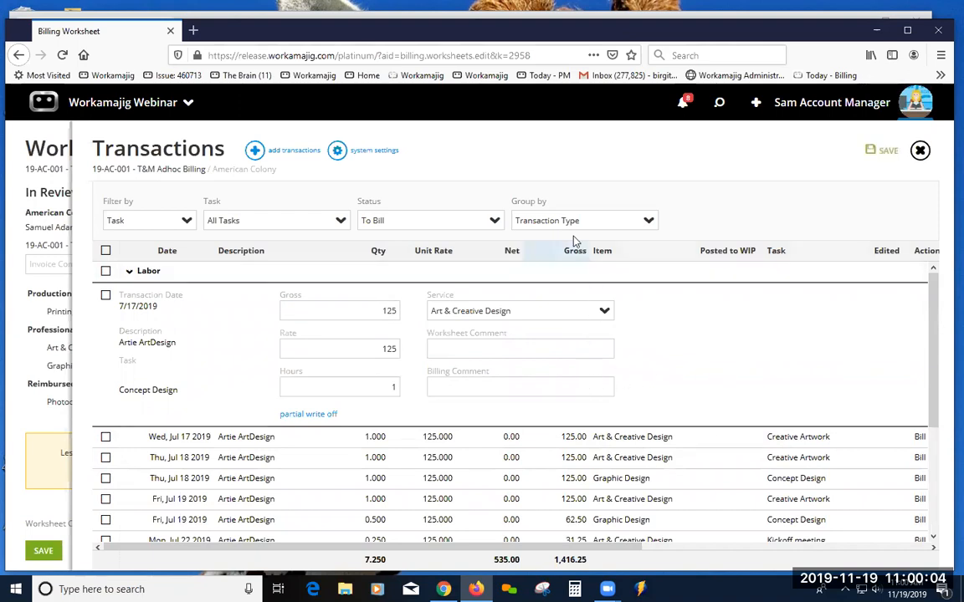
left_click(606, 132)
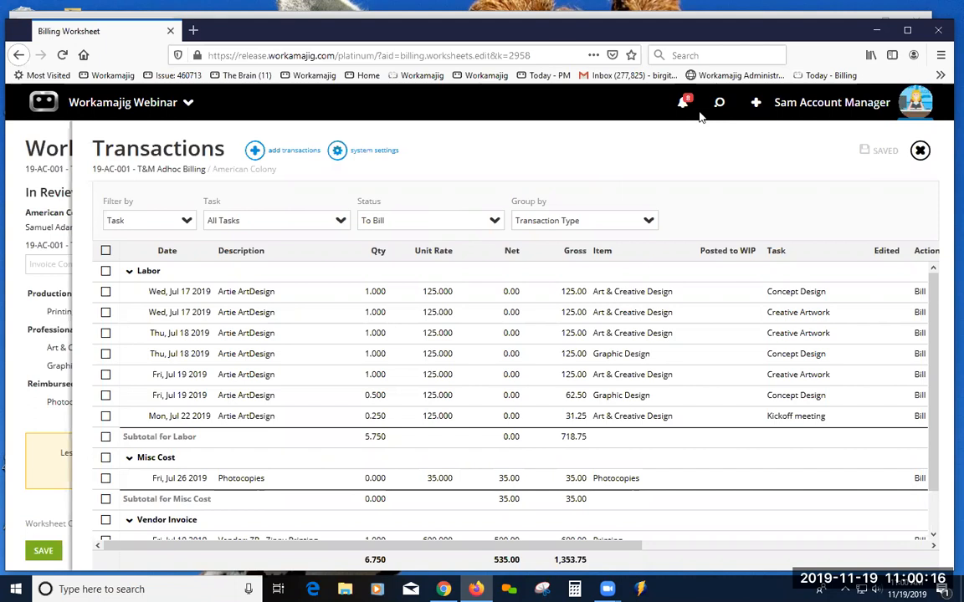
Reopen worksheet 9's transactions to inspect the edited labor entry, and review the worksheet's budget summary by task
left_click(919, 150)
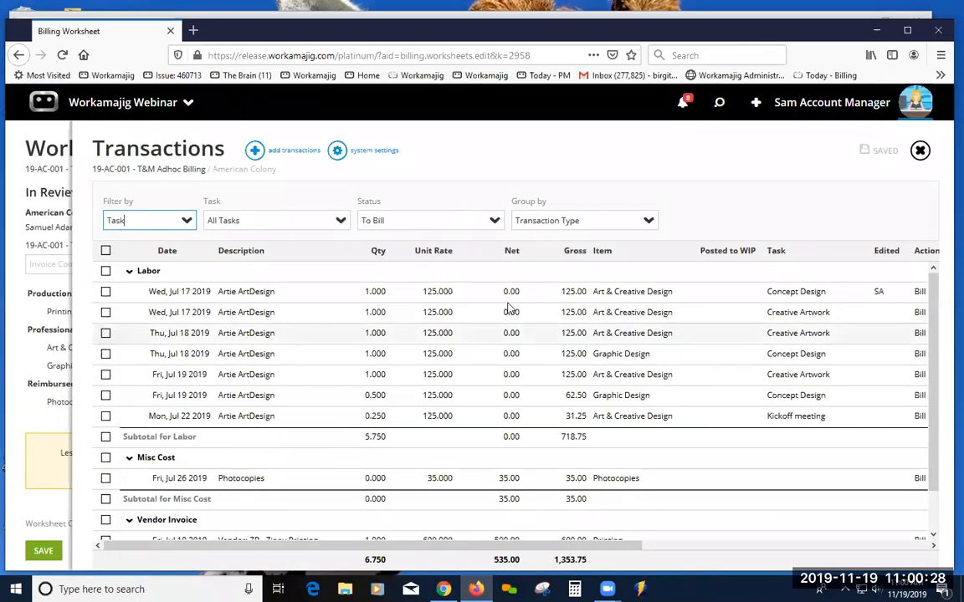
left_click(440, 293)
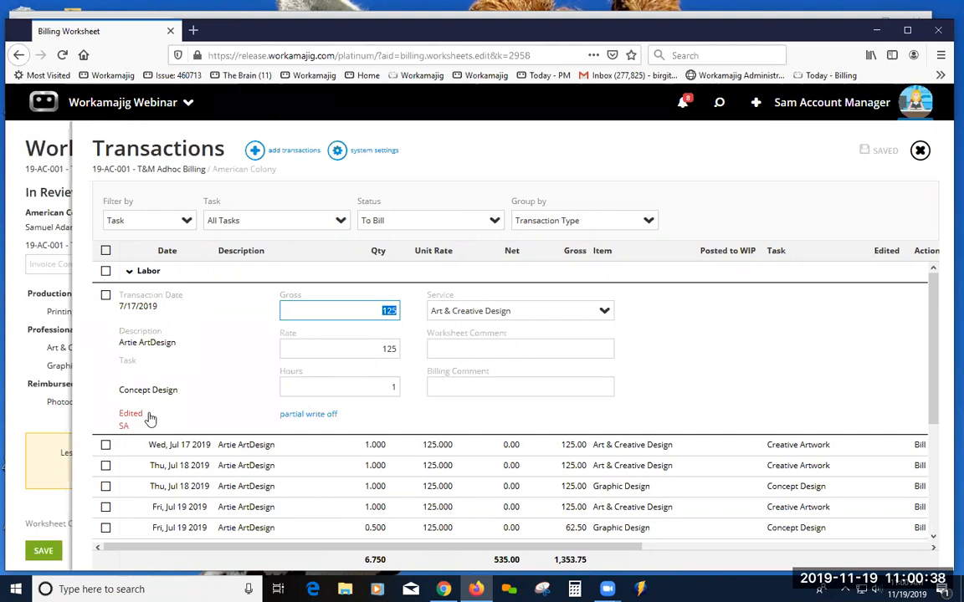
left_click(448, 340)
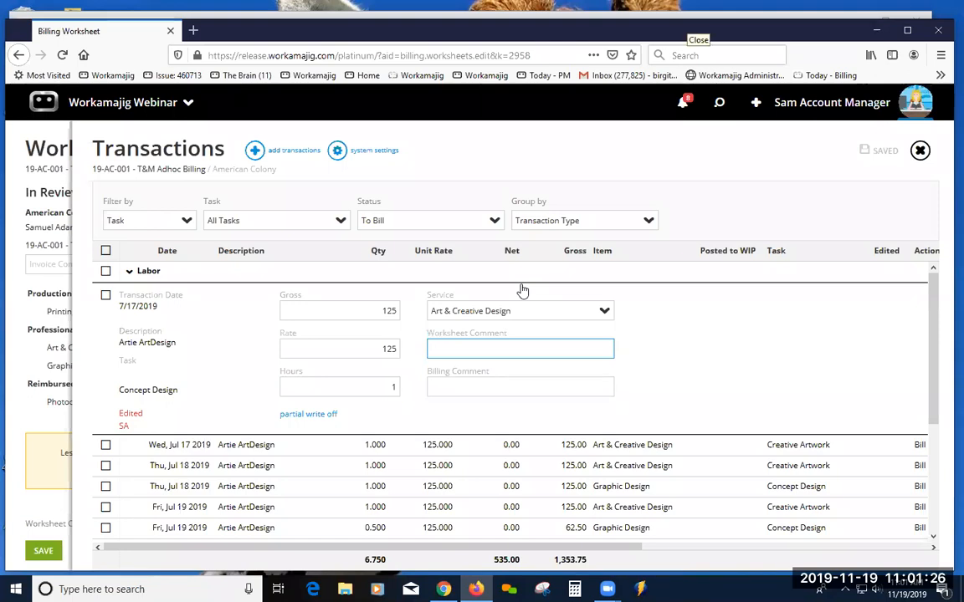
left_click(920, 151)
left_click(914, 273)
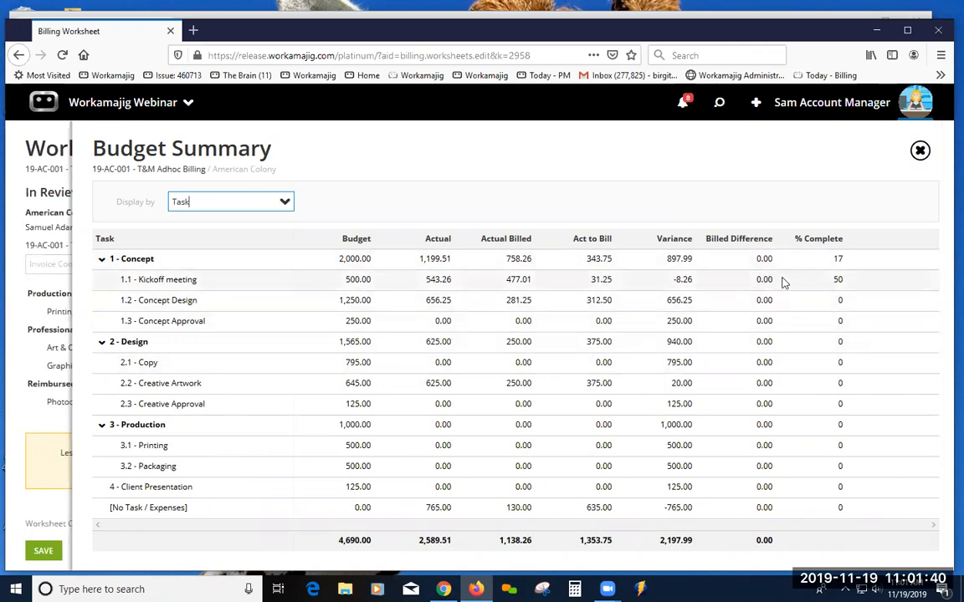
left_click(920, 152)
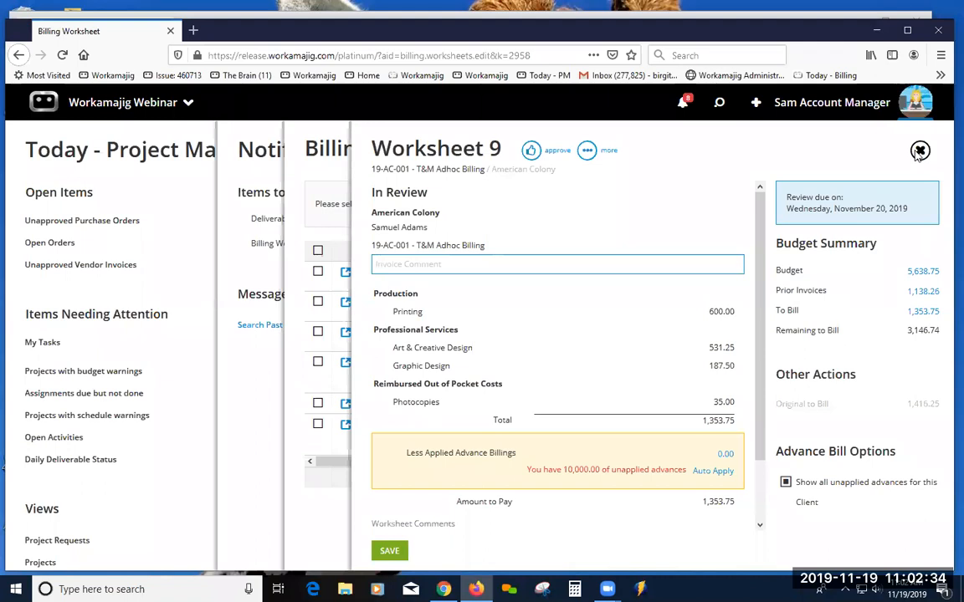
Open project 18-QOPC-004 from the recent items and view its actual project profitability figures
left_click(720, 103)
left_click(679, 494)
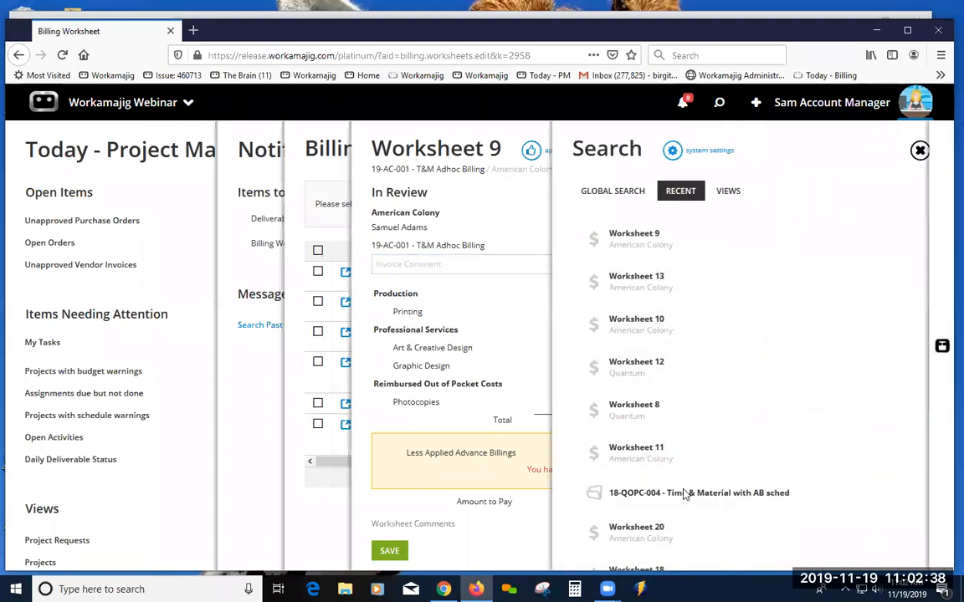
scroll(755, 433, "down", 8)
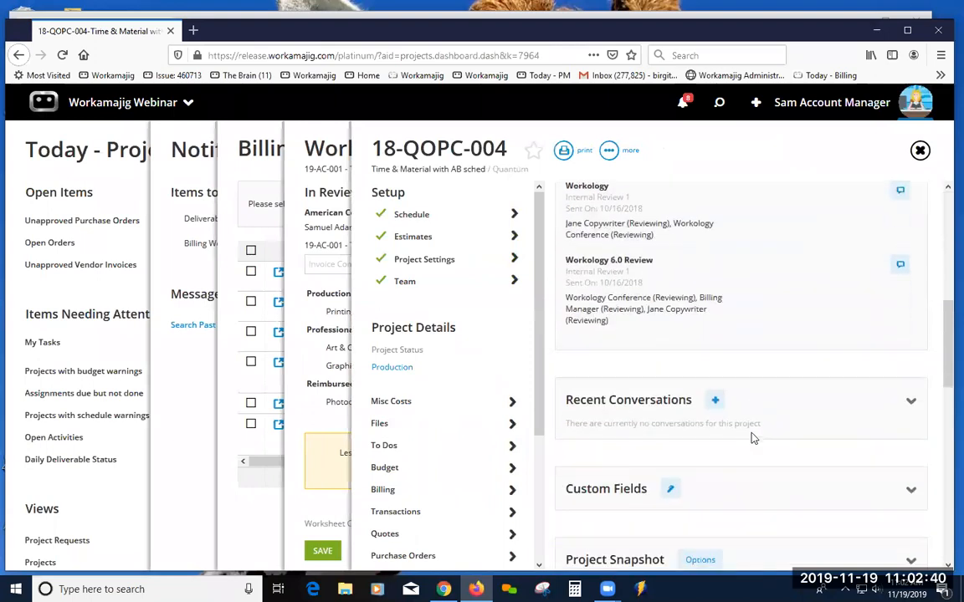
scroll(752, 439, "down", 3)
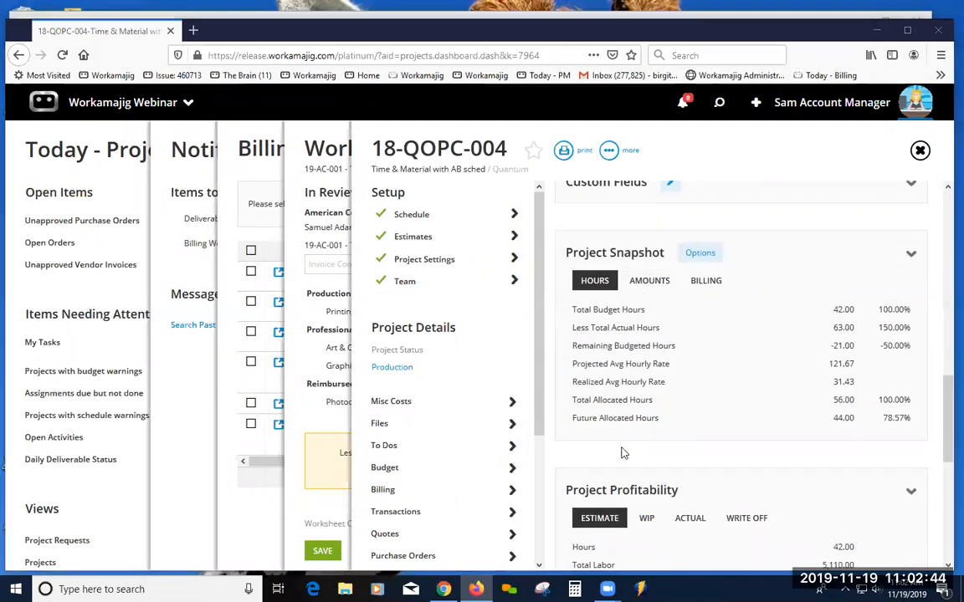
scroll(686, 385, "down", 2)
scroll(690, 359, "down", 2)
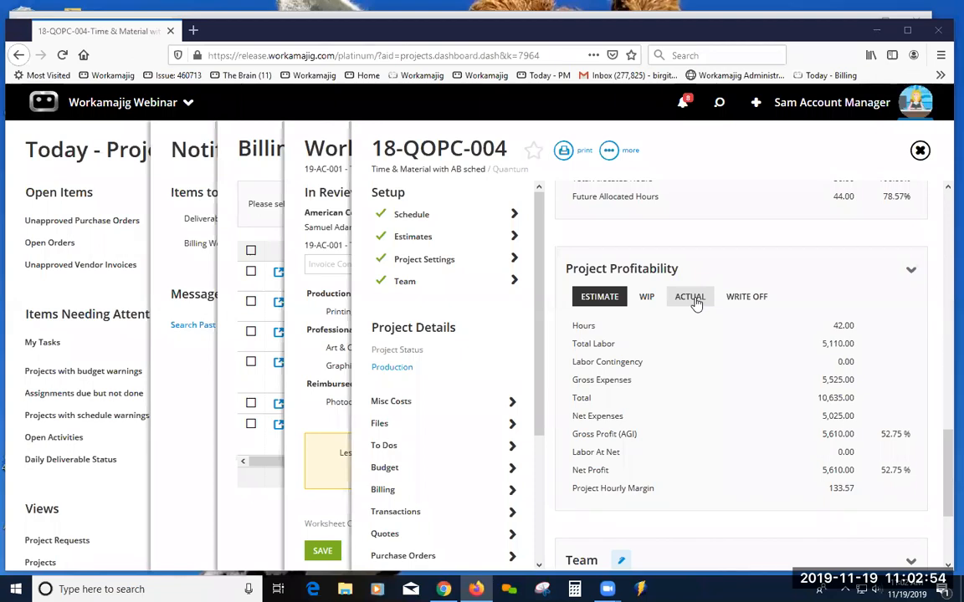
left_click(691, 297)
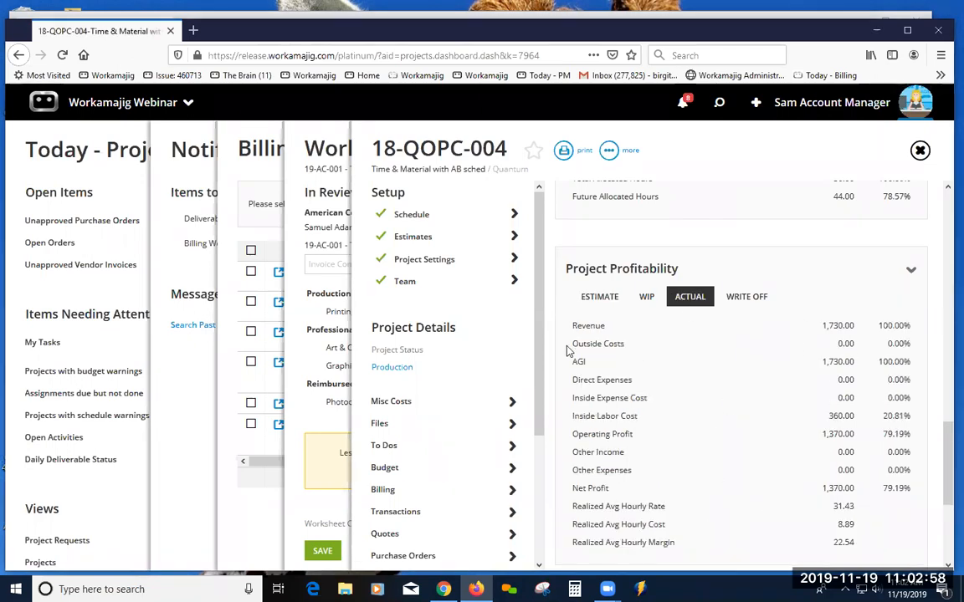
Review the company default dashboard sections in the Project Dashboard Settings, including Show Project Profitability on right, and leave them unchanged
left_click(610, 150)
left_click(566, 191)
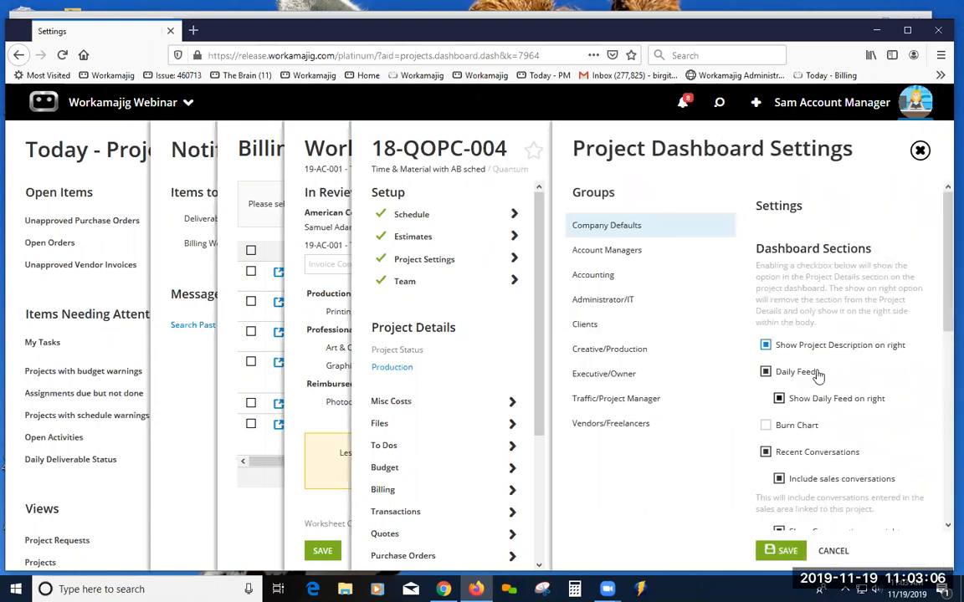
scroll(828, 452, "down", 5)
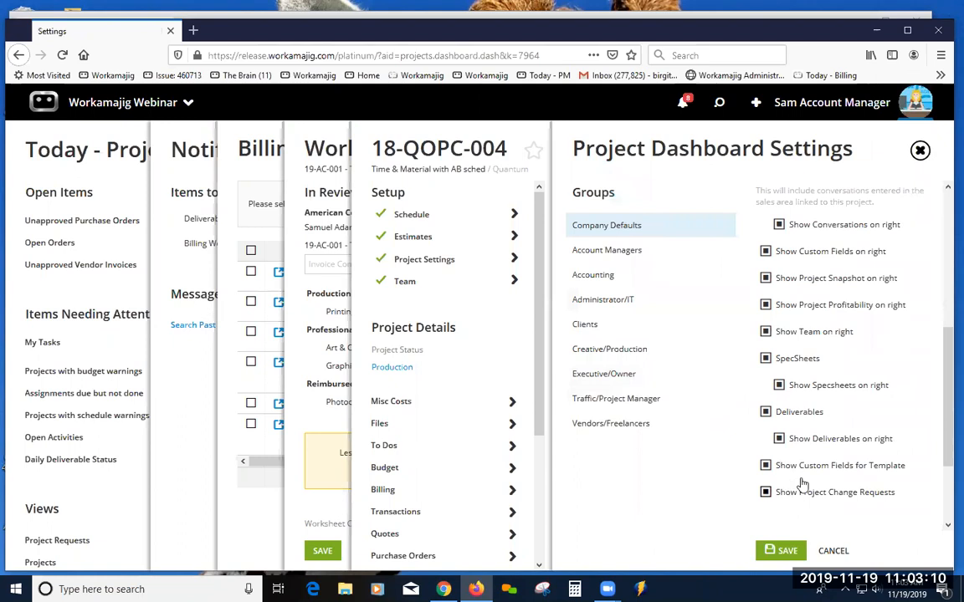
scroll(809, 447, "down", 1)
scroll(818, 352, "up", 2)
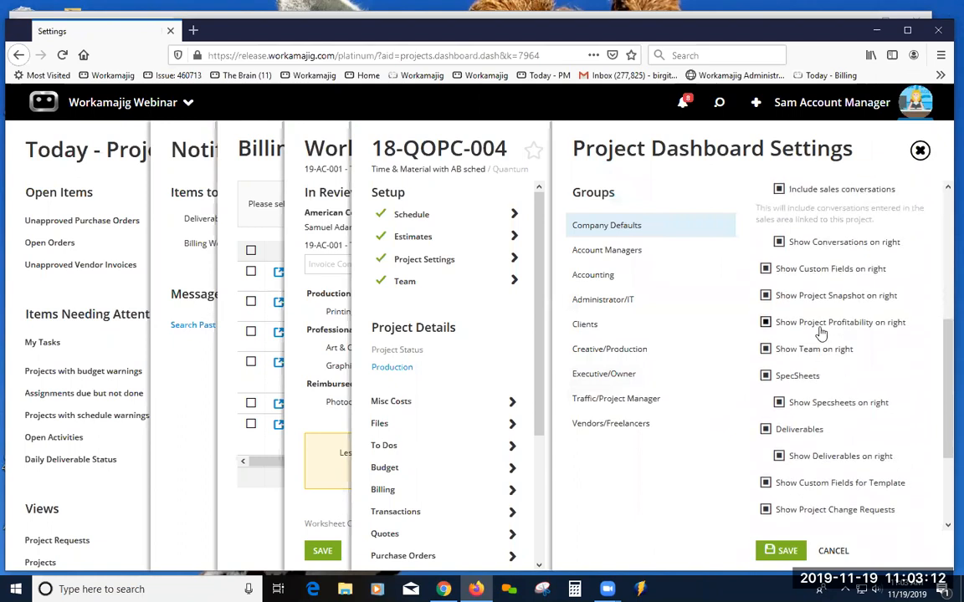
left_click(920, 151)
Return to the billing worksheet list and approve all the worksheets listed there
left_click(920, 150)
left_click(920, 150)
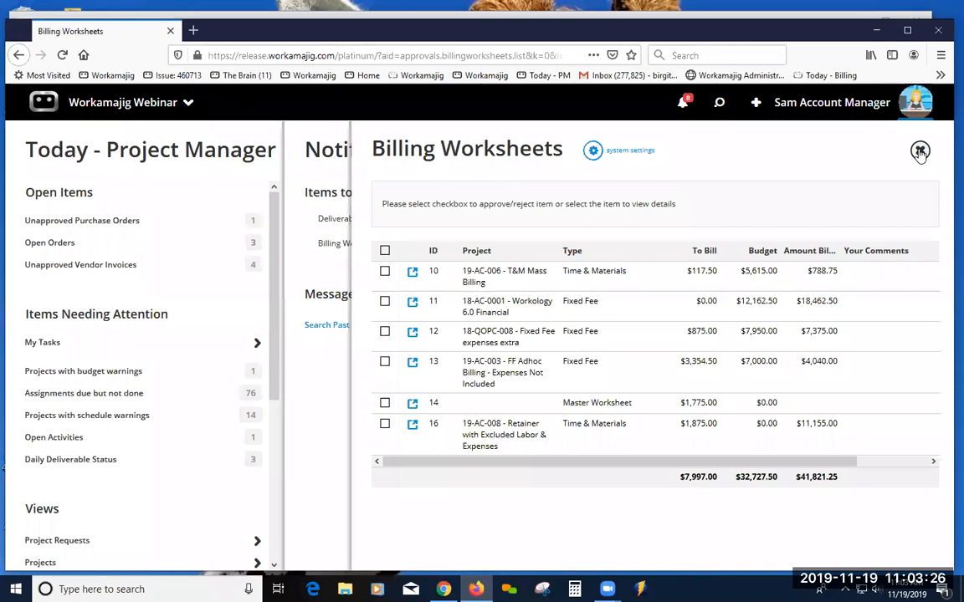
left_click(384, 251)
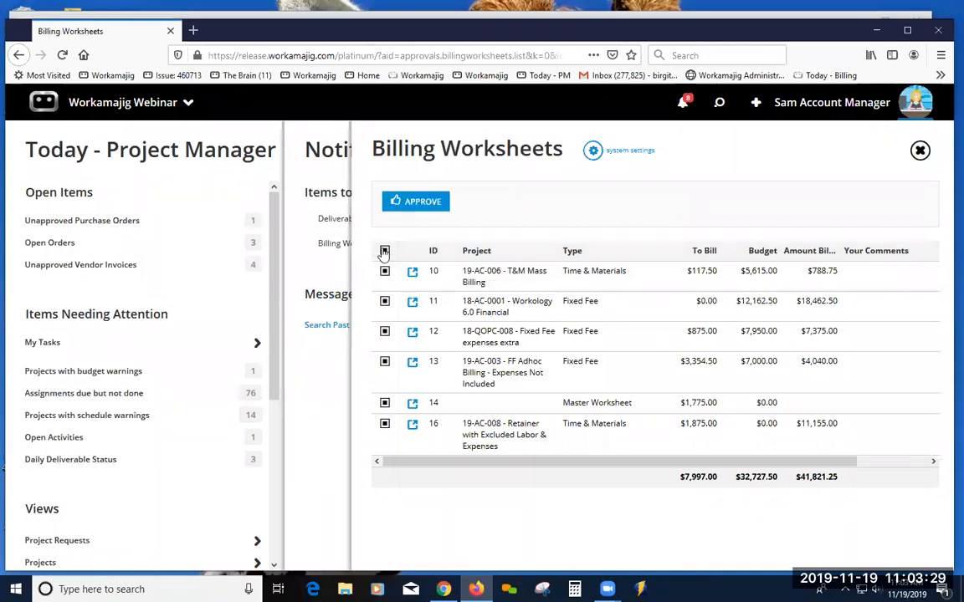
left_click(422, 203)
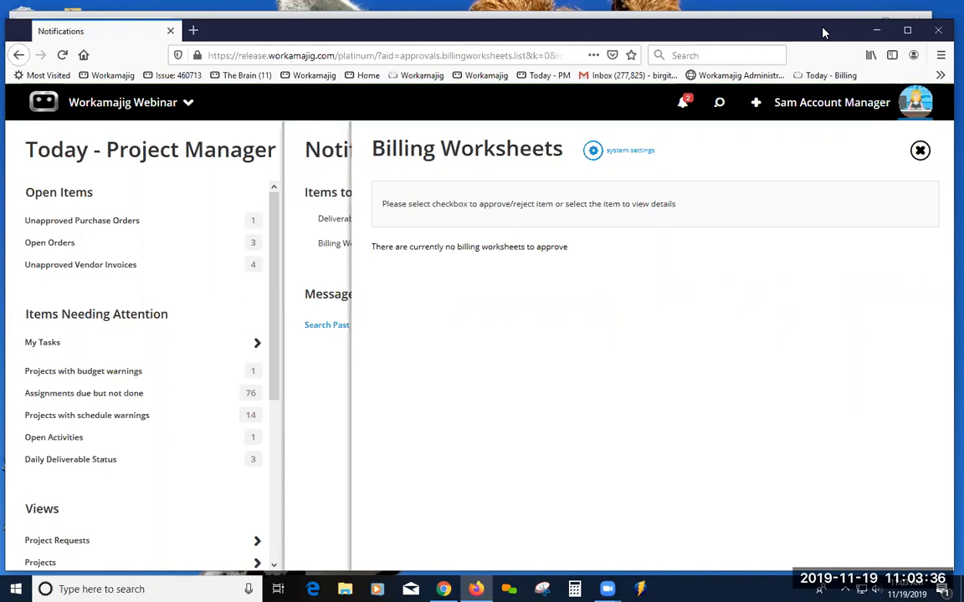
Switch to the Billing Manager's Chrome window, refresh the billing page and open the list of worksheets in review
left_click_drag(824, 33, 812, 151)
left_click(867, 148)
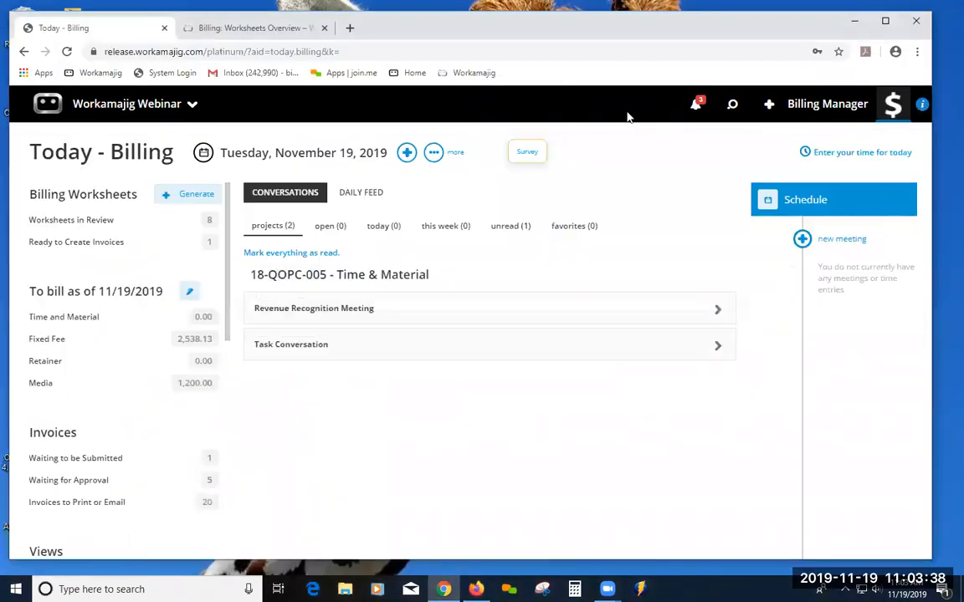
left_click(67, 51)
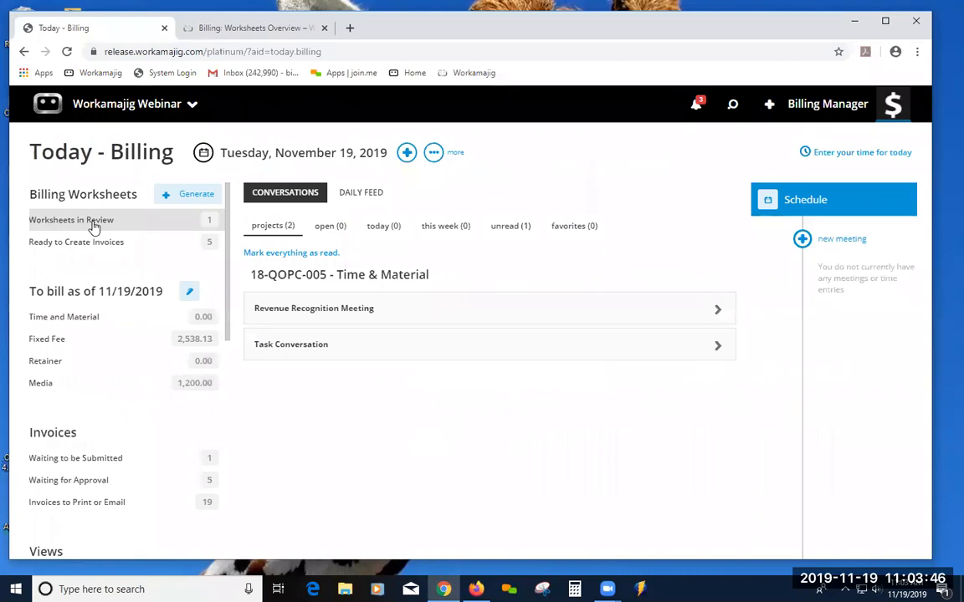
left_click(93, 224)
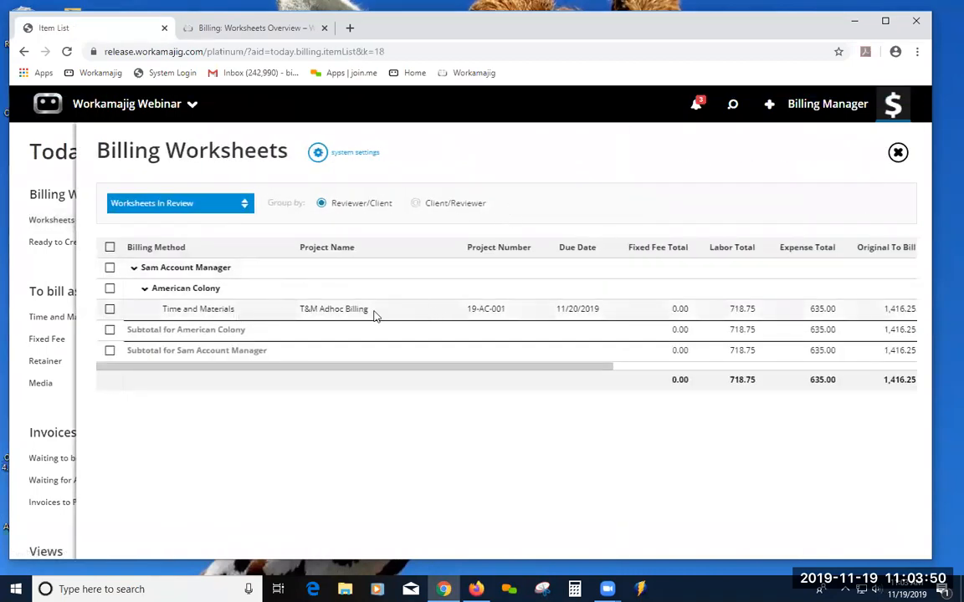
Open the 19-AC-001 T&M Adhoc Billing worksheet still in review, look it over and return to the list
left_click_drag(573, 368, 384, 378)
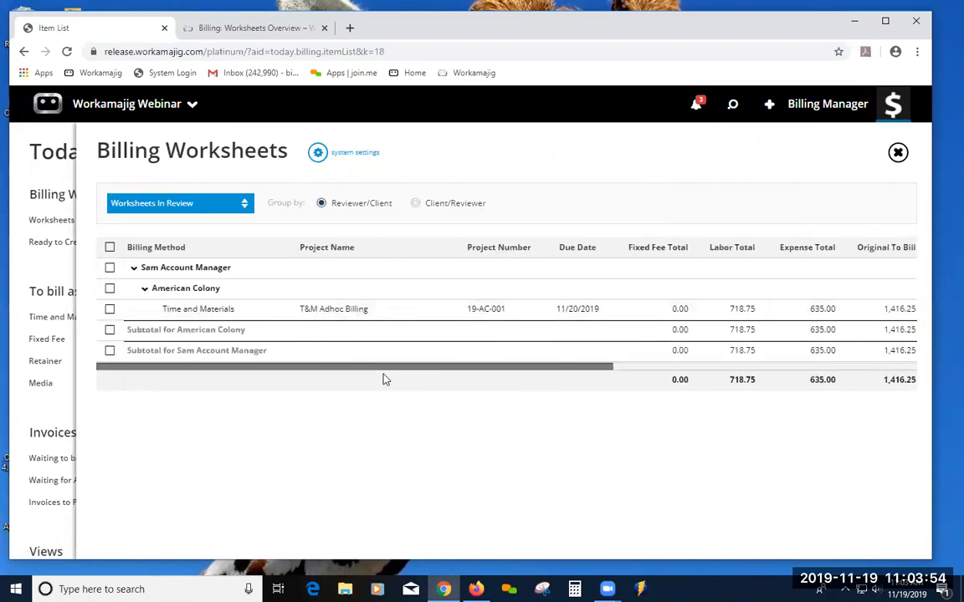
left_click(234, 309)
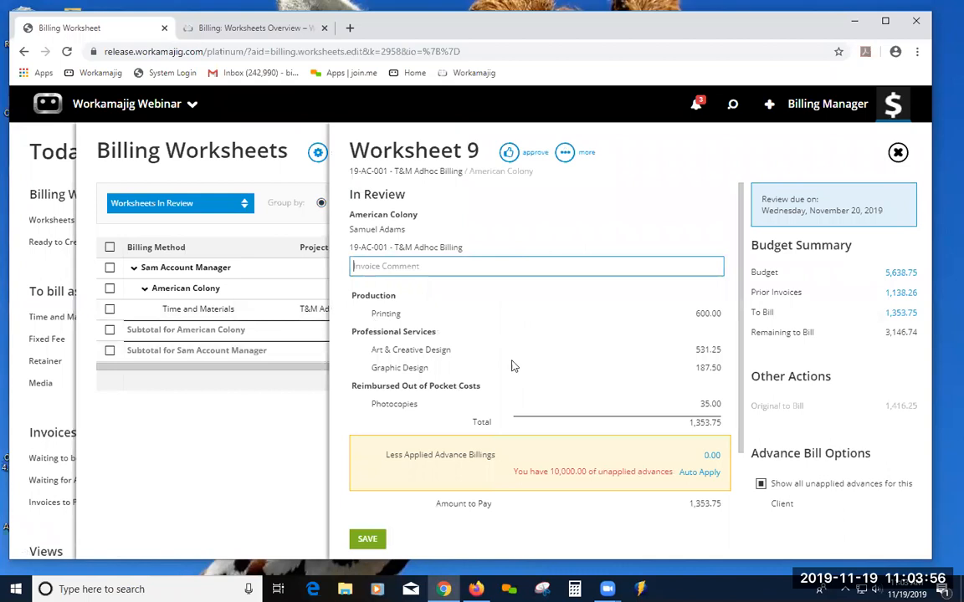
left_click(898, 153)
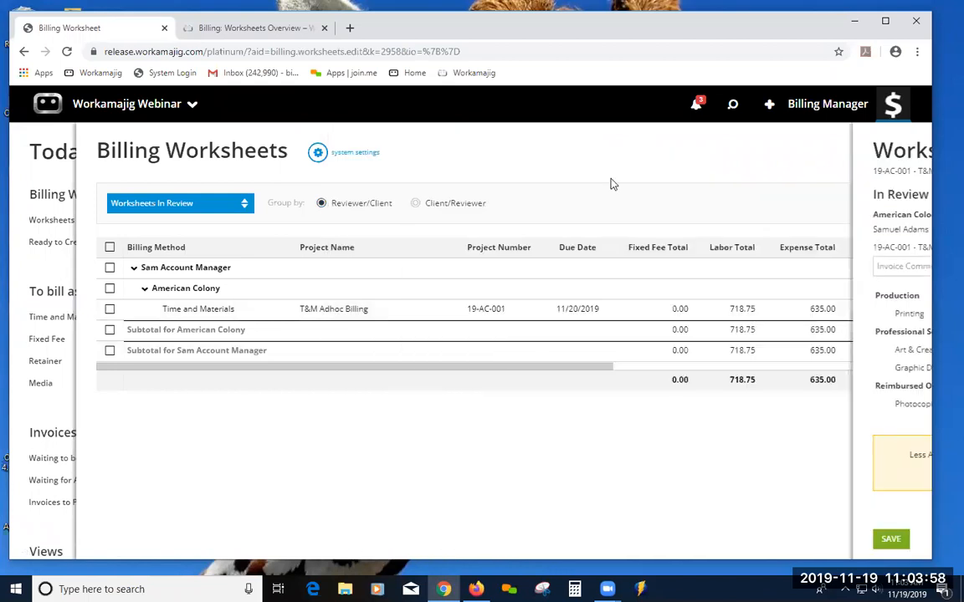
Filter the billing worksheets to Worksheets To Approve, check the list and return to the Today - Billing page
left_click(164, 206)
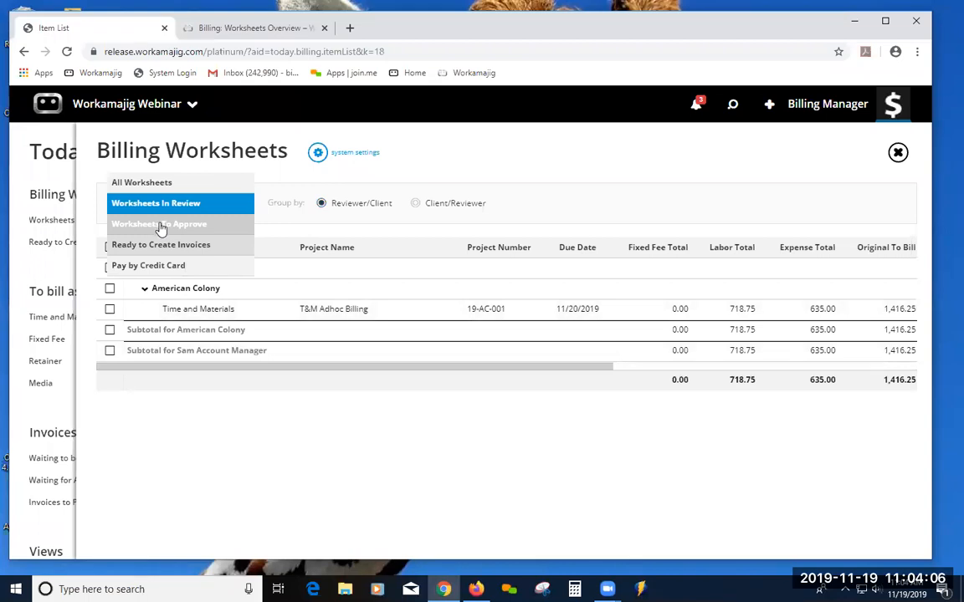
left_click(159, 225)
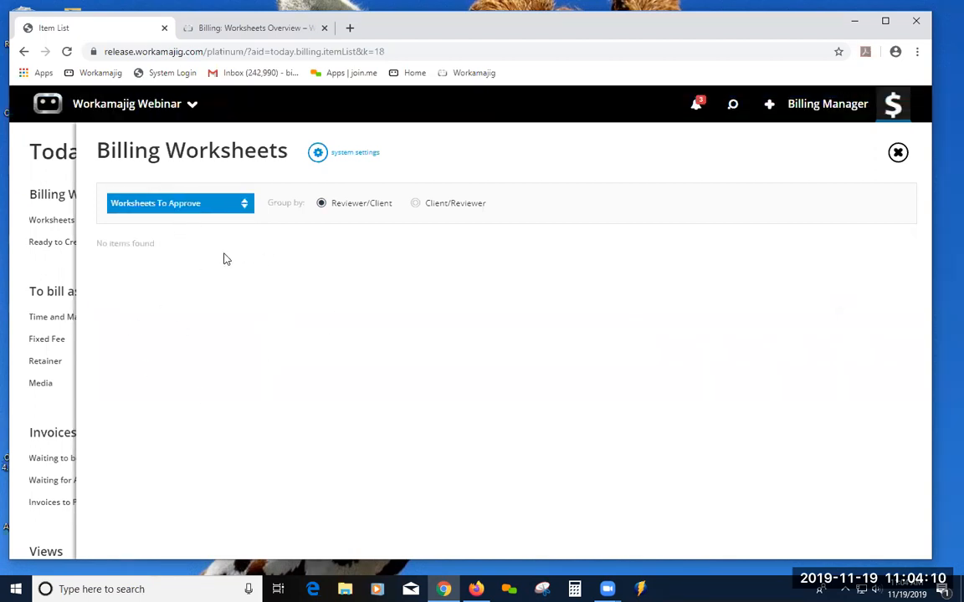
left_click(898, 152)
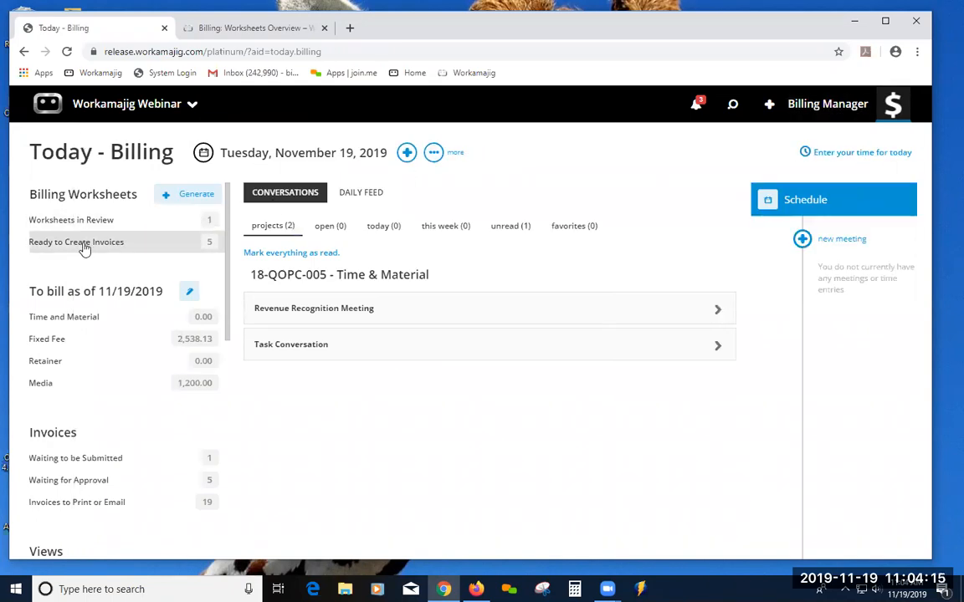
Look over the billing page's system settings and open the list of worksheets ready to create invoices
left_click(433, 152)
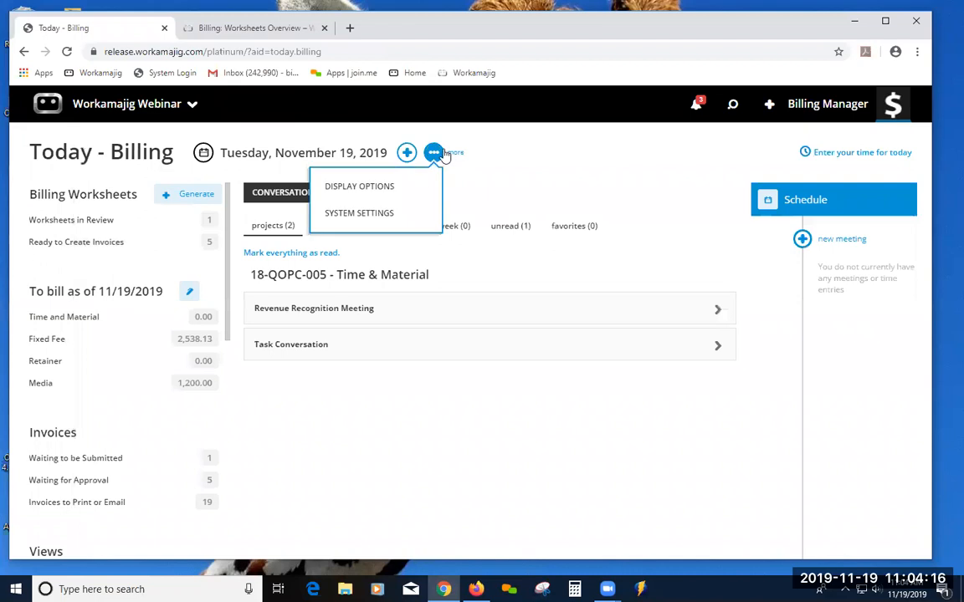
left_click(387, 213)
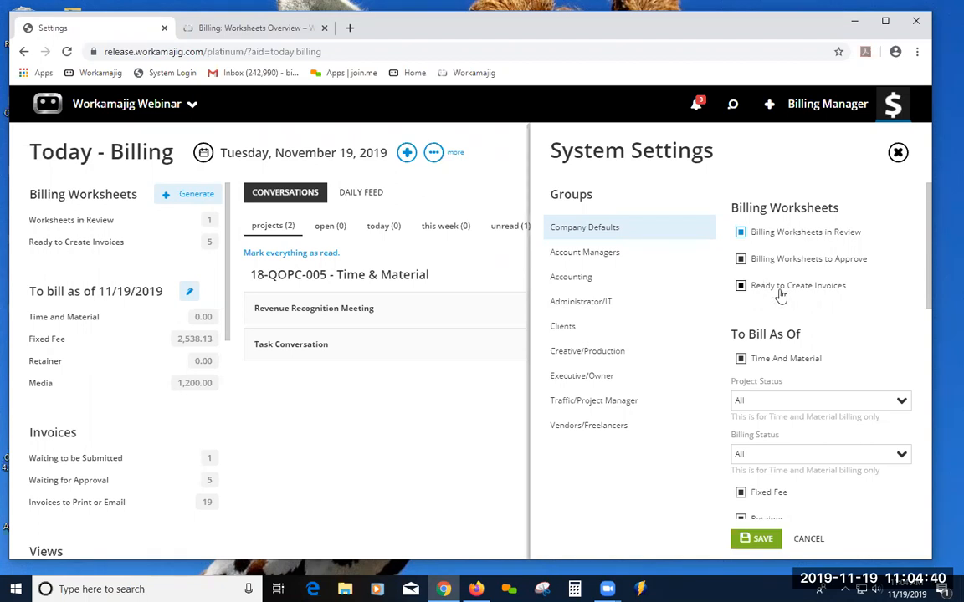
left_click(132, 243)
scroll(268, 444, "down", 1)
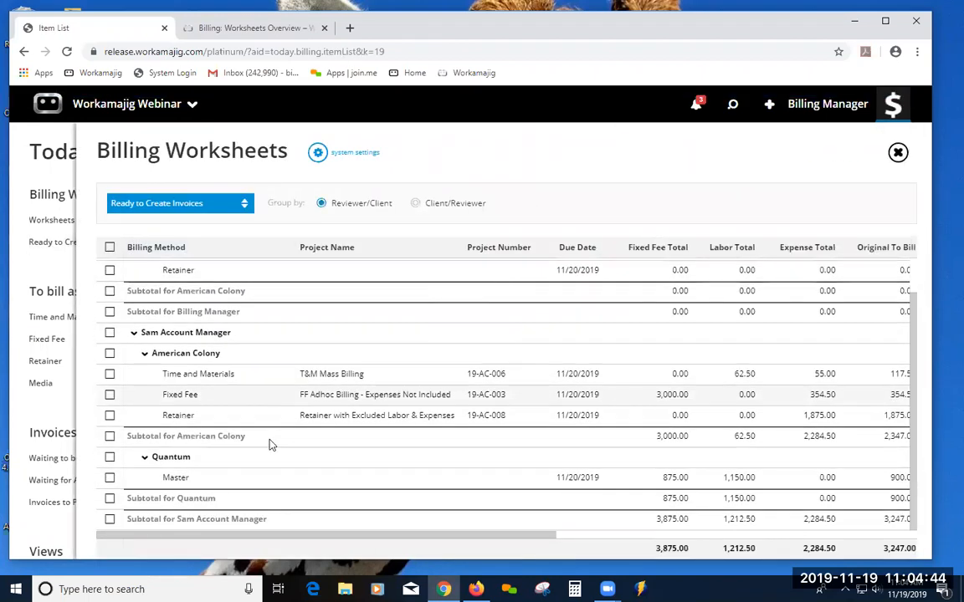
Open the Quantum master worksheet from the list and unapprove it
left_click(209, 483)
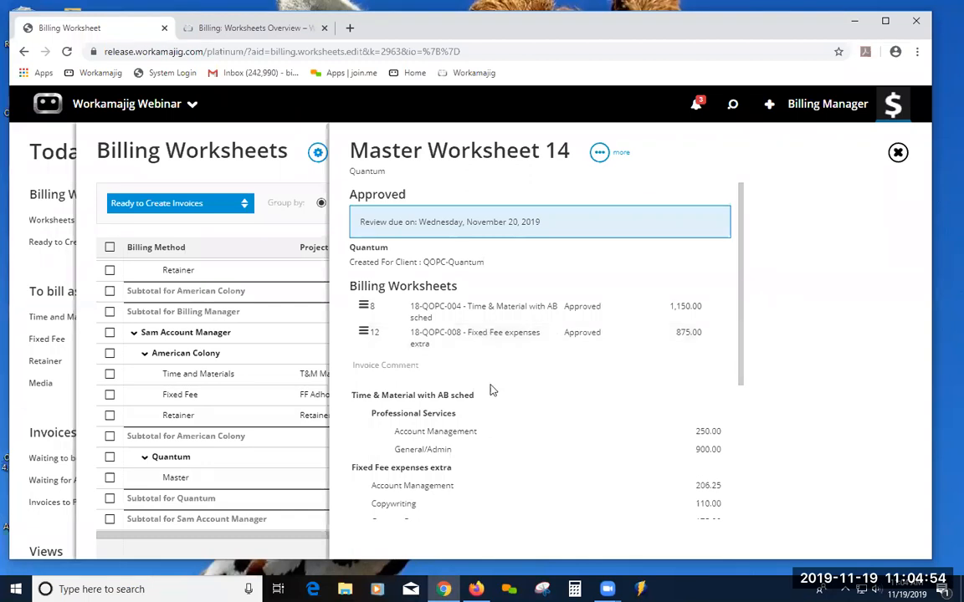
left_click(599, 155)
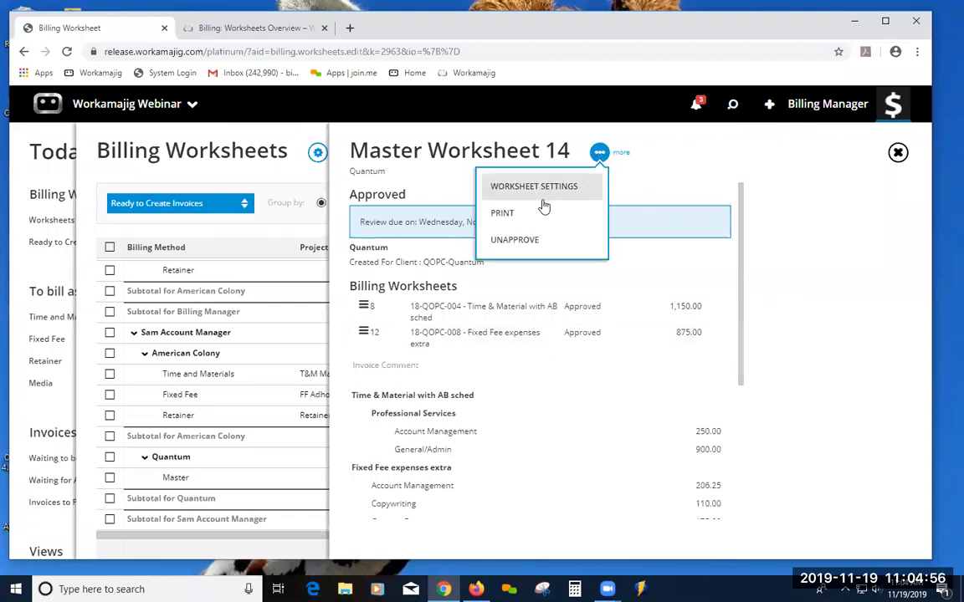
left_click(530, 238)
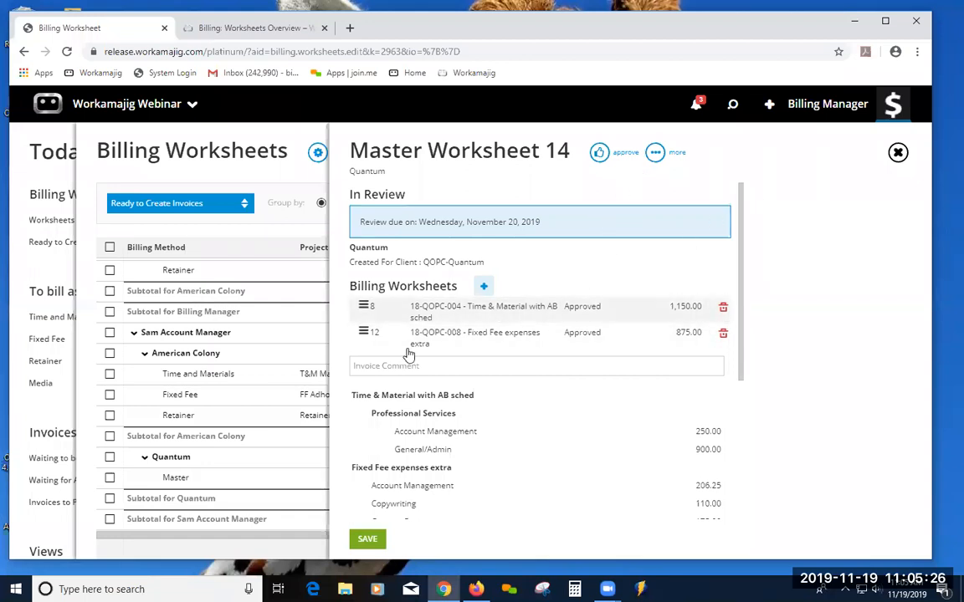
Open the 18-QOPC-004 child worksheet, unapprove it and return to the master worksheet
left_click(447, 318)
left_click(509, 153)
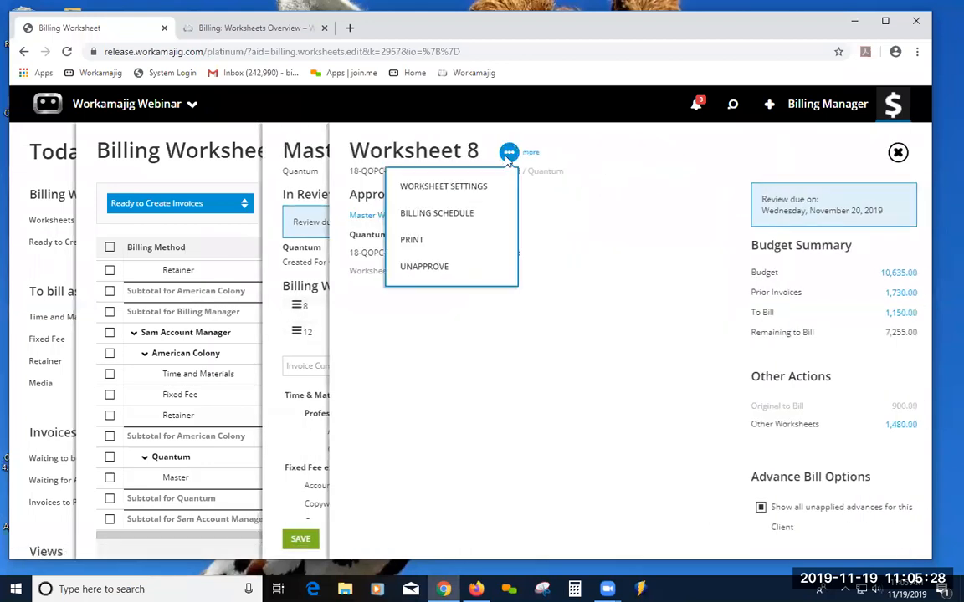
left_click(435, 268)
left_click(565, 152)
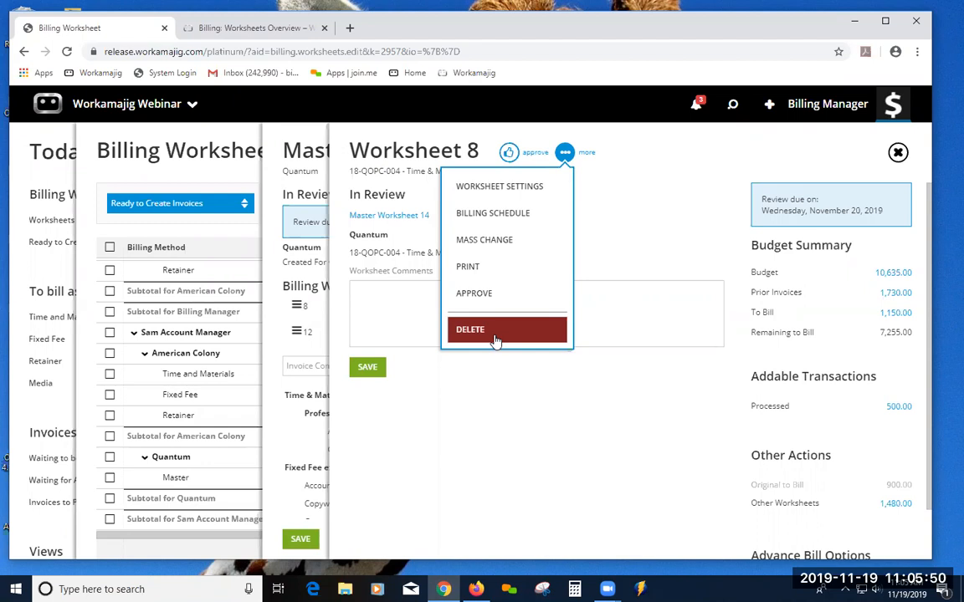
left_click(898, 152)
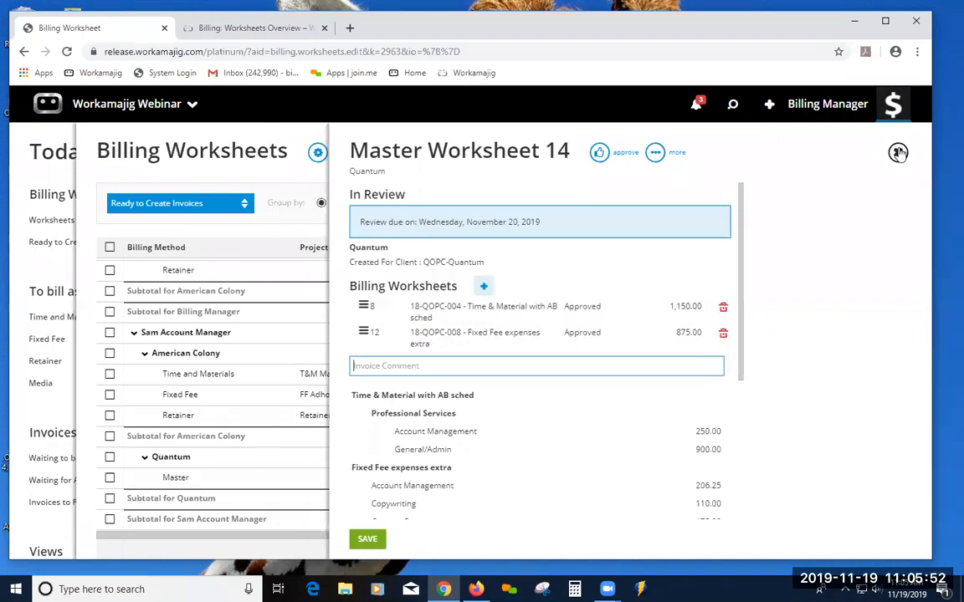
Try to delete Master Worksheet 14 while its child worksheets are still attached
left_click(656, 153)
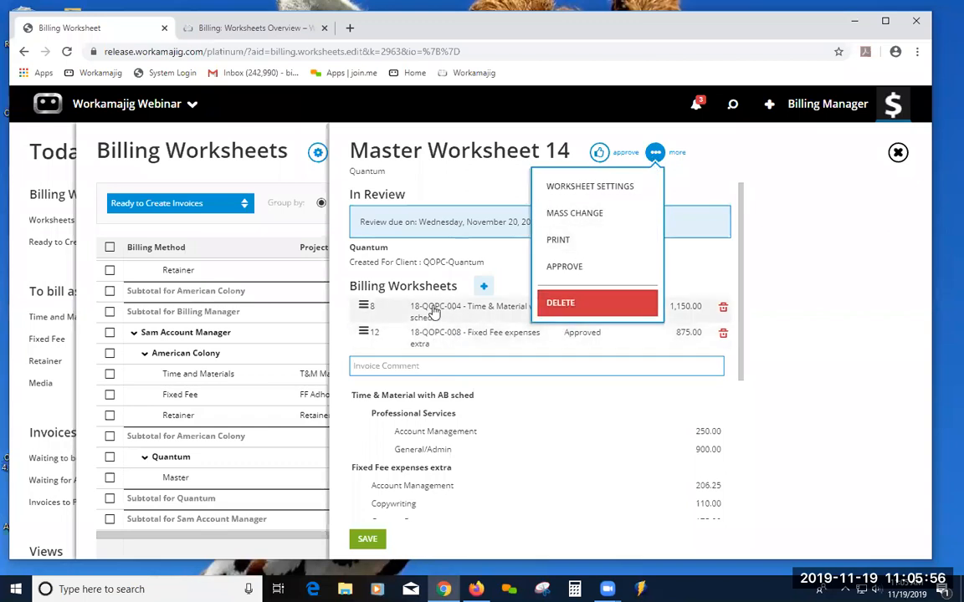
left_click(577, 303)
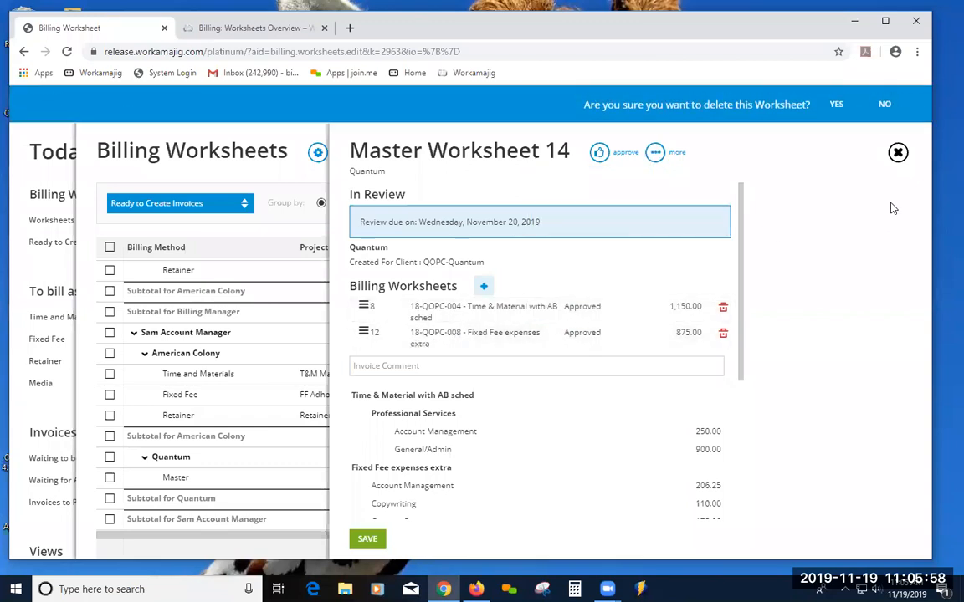
left_click(837, 113)
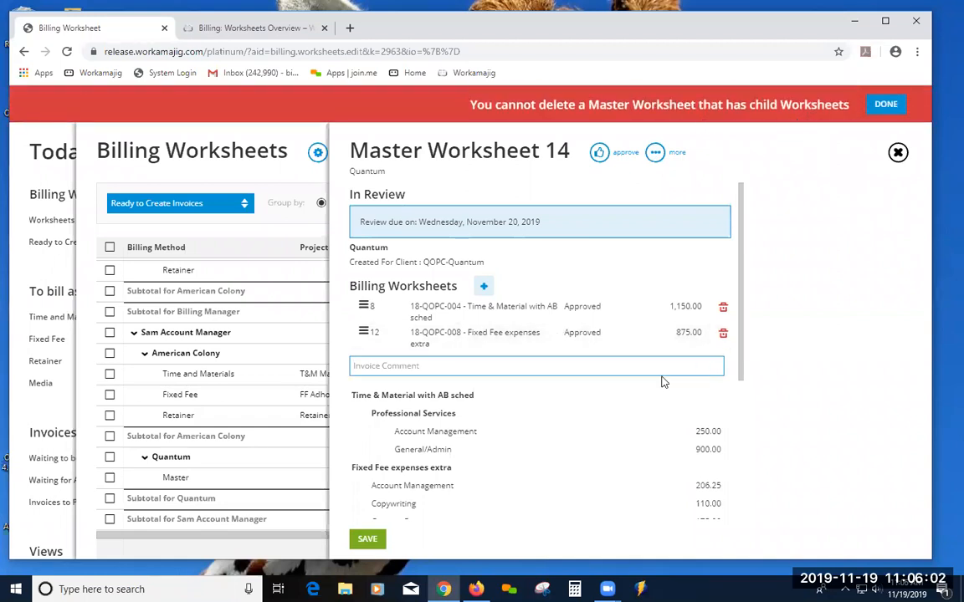
left_click(886, 106)
Remove both child worksheets, 18-QOPC-004 and 18-QOPC-008, from Master Worksheet 14 and return to the worksheet list
left_click(719, 310)
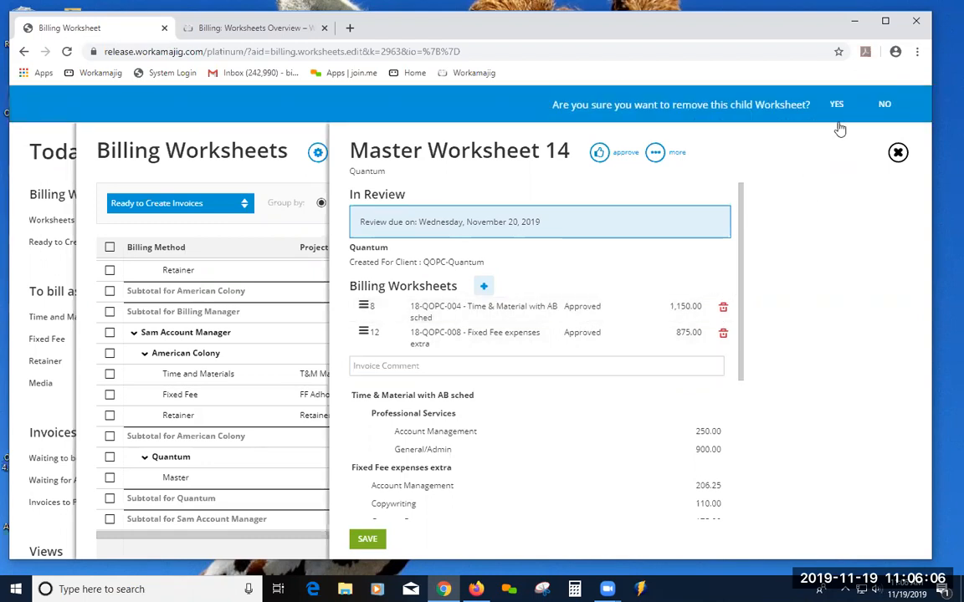
left_click(835, 104)
left_click(725, 308)
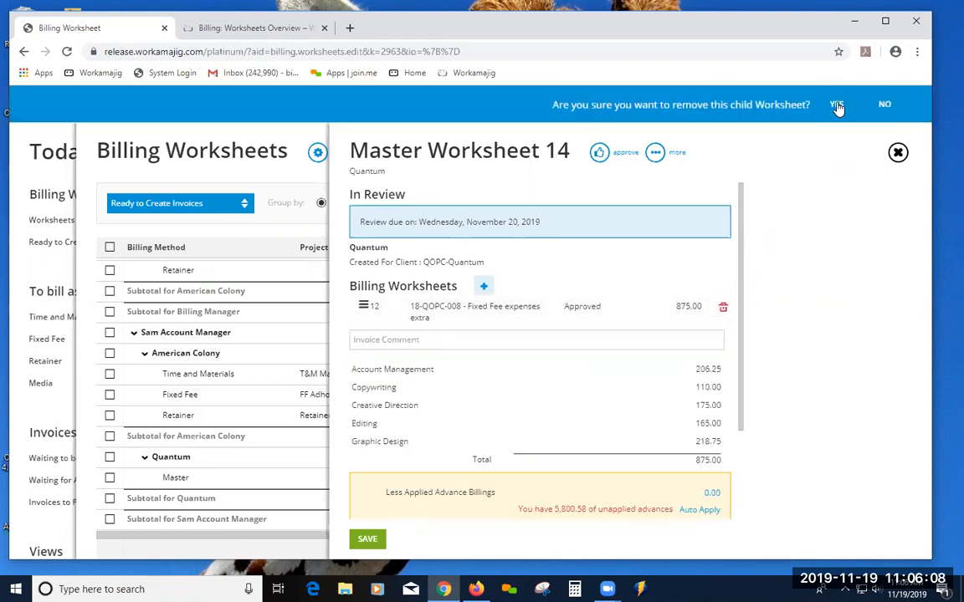
left_click(836, 103)
left_click(655, 152)
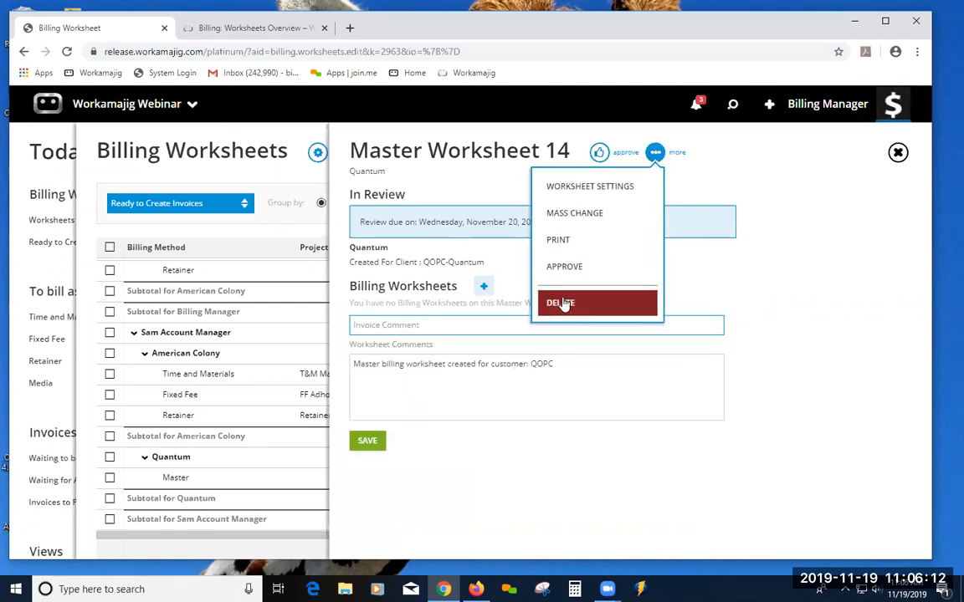
left_click(899, 155)
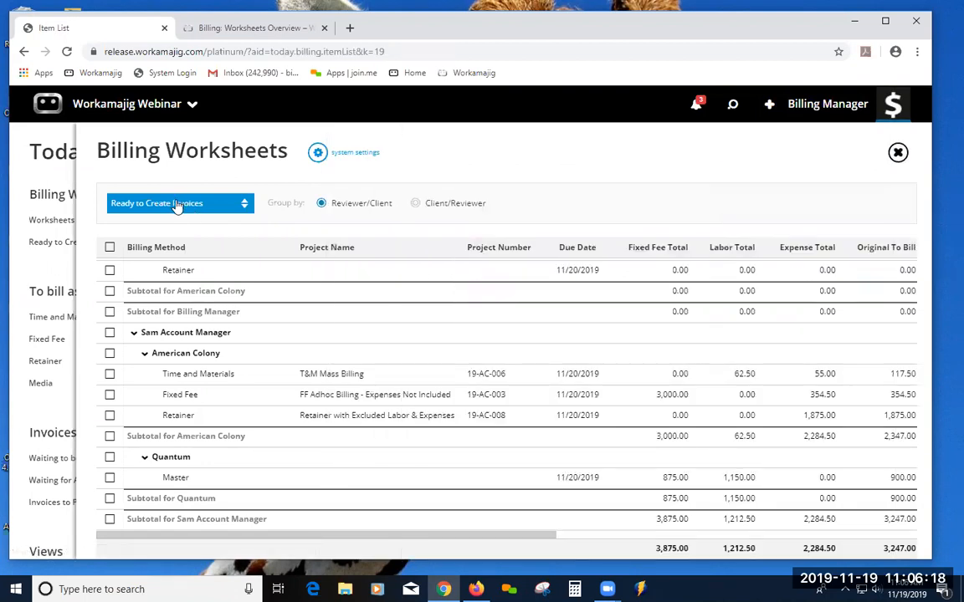
Select all worksheets ready to create invoices to view the invoice generation option, then return to the Today - Billing page
left_click(109, 247)
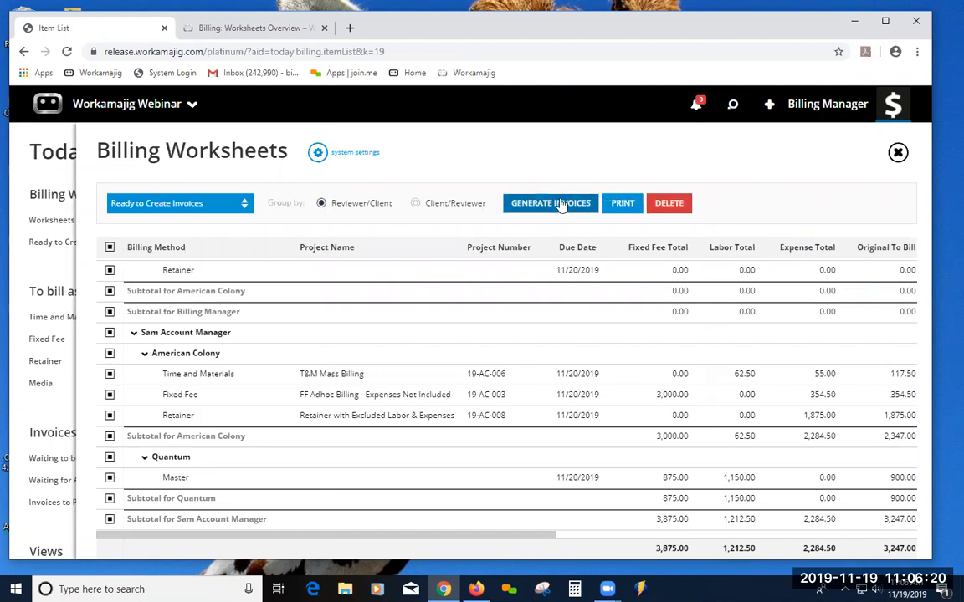
left_click(899, 153)
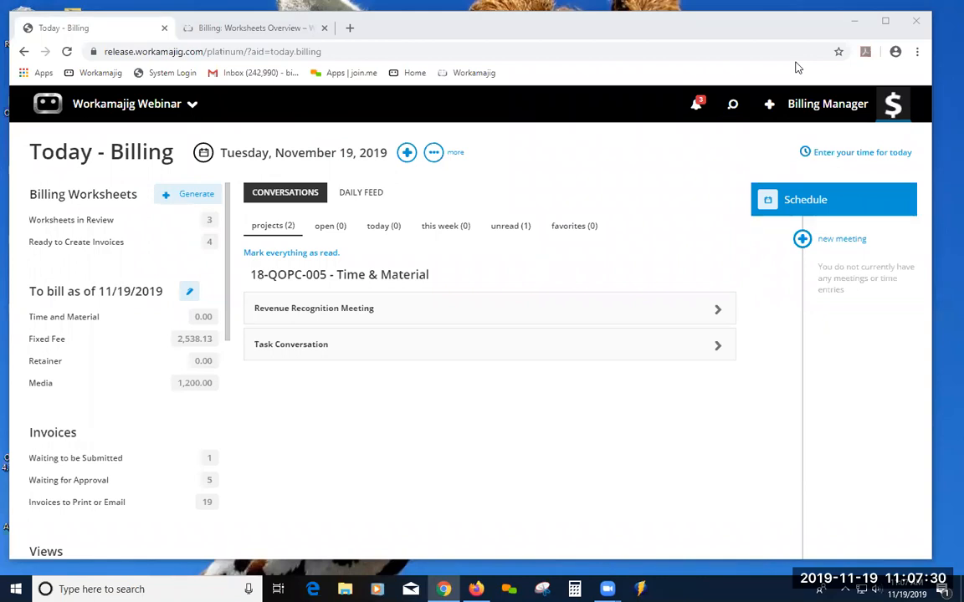
Switch to the Workamajig support site and open its Getting Started (Training) section from the home page
left_click(220, 28)
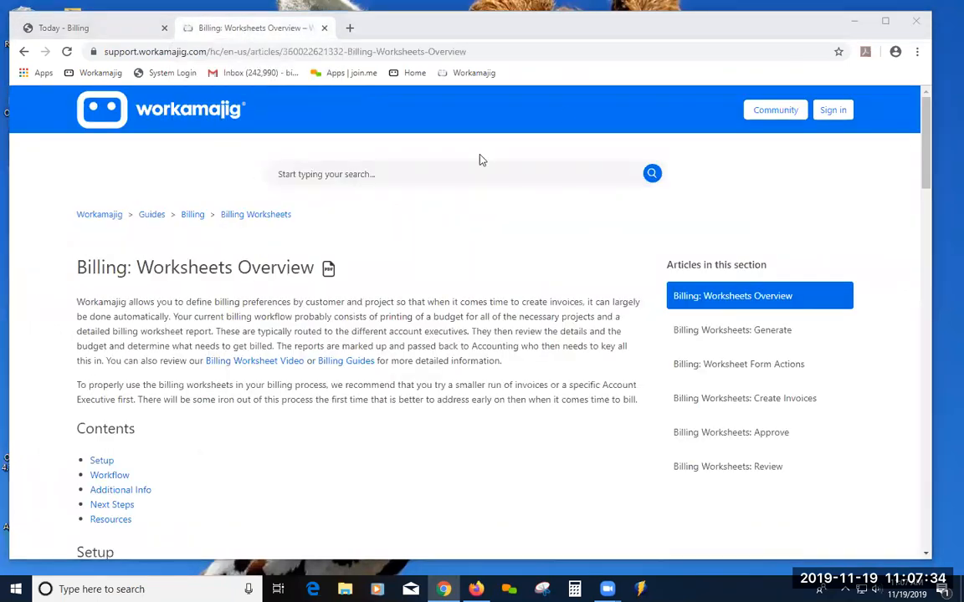
left_click(96, 214)
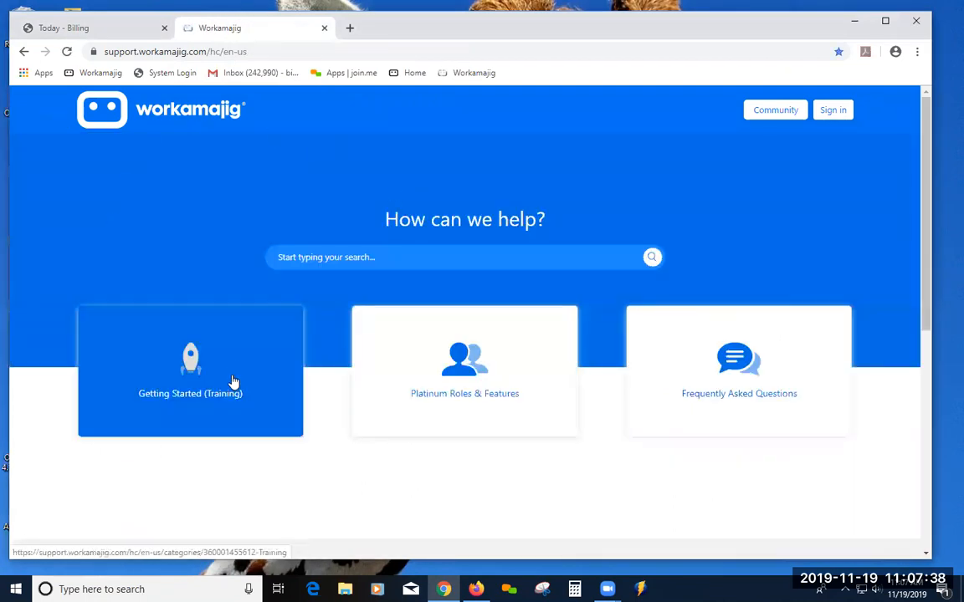
left_click(195, 378)
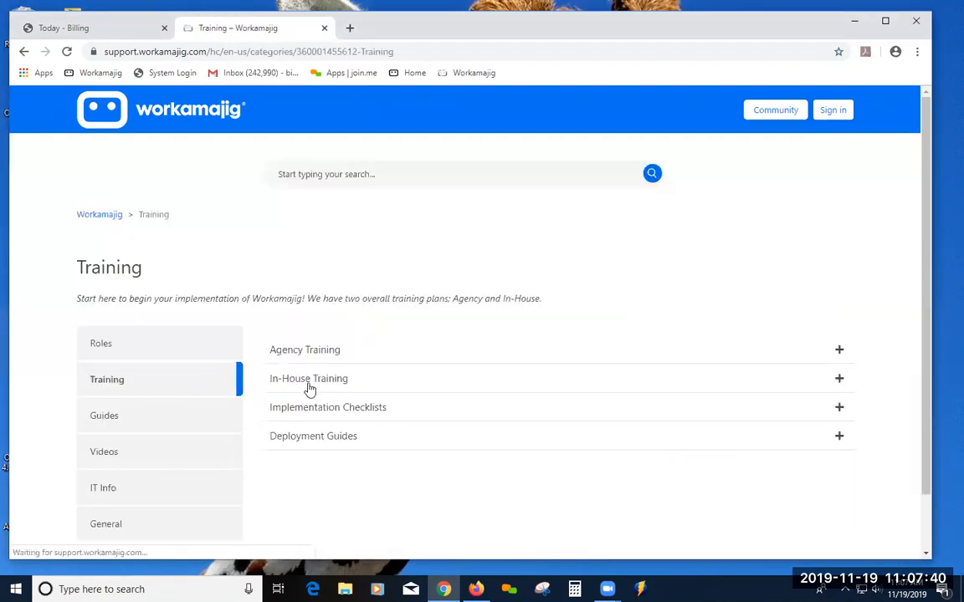
Go to the Webinars section of the support site's videos and open the Past Webinars article
scroll(165, 428, "down", 1)
left_click(127, 390)
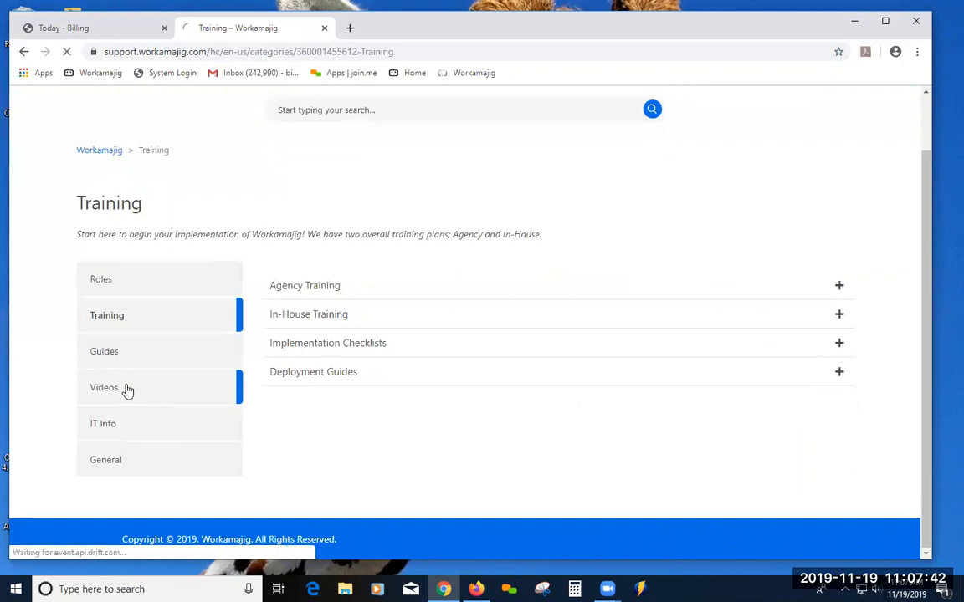
scroll(459, 405, "down", 3)
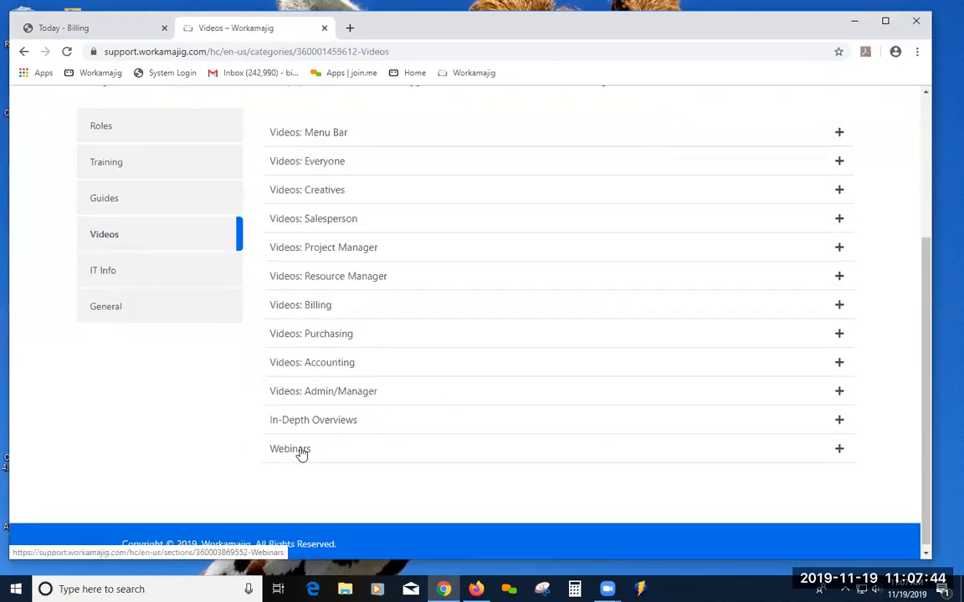
left_click(300, 450)
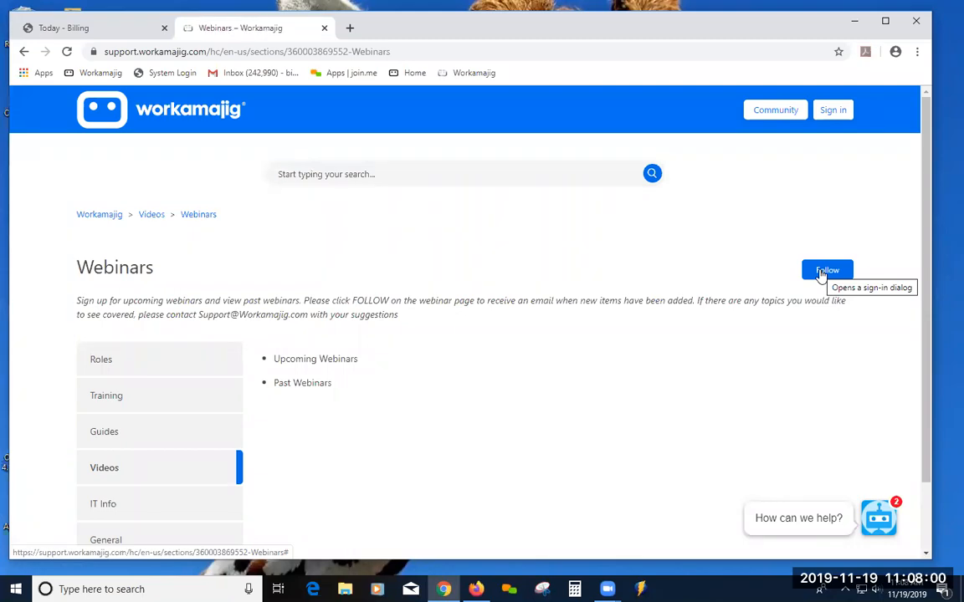
left_click(324, 388)
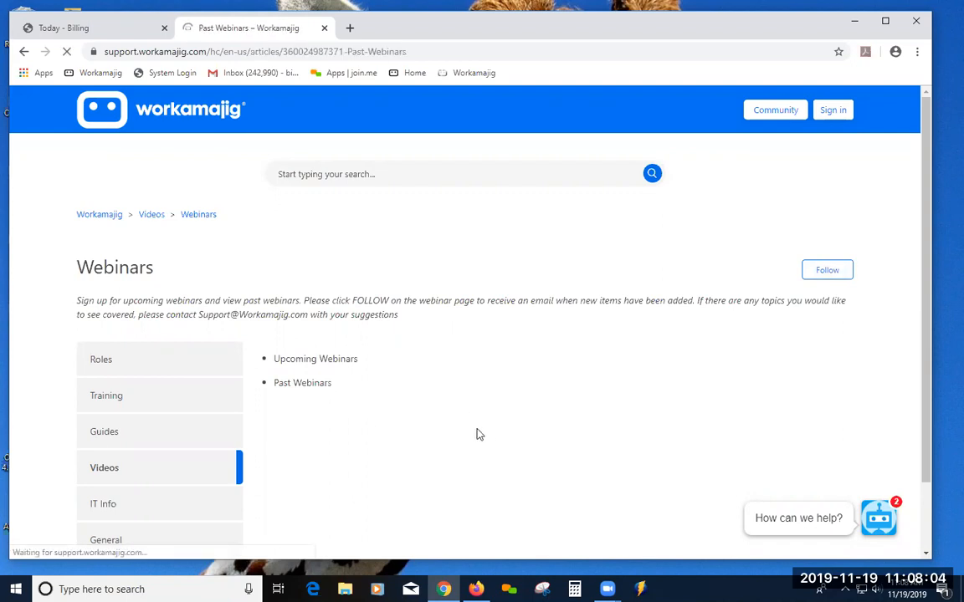